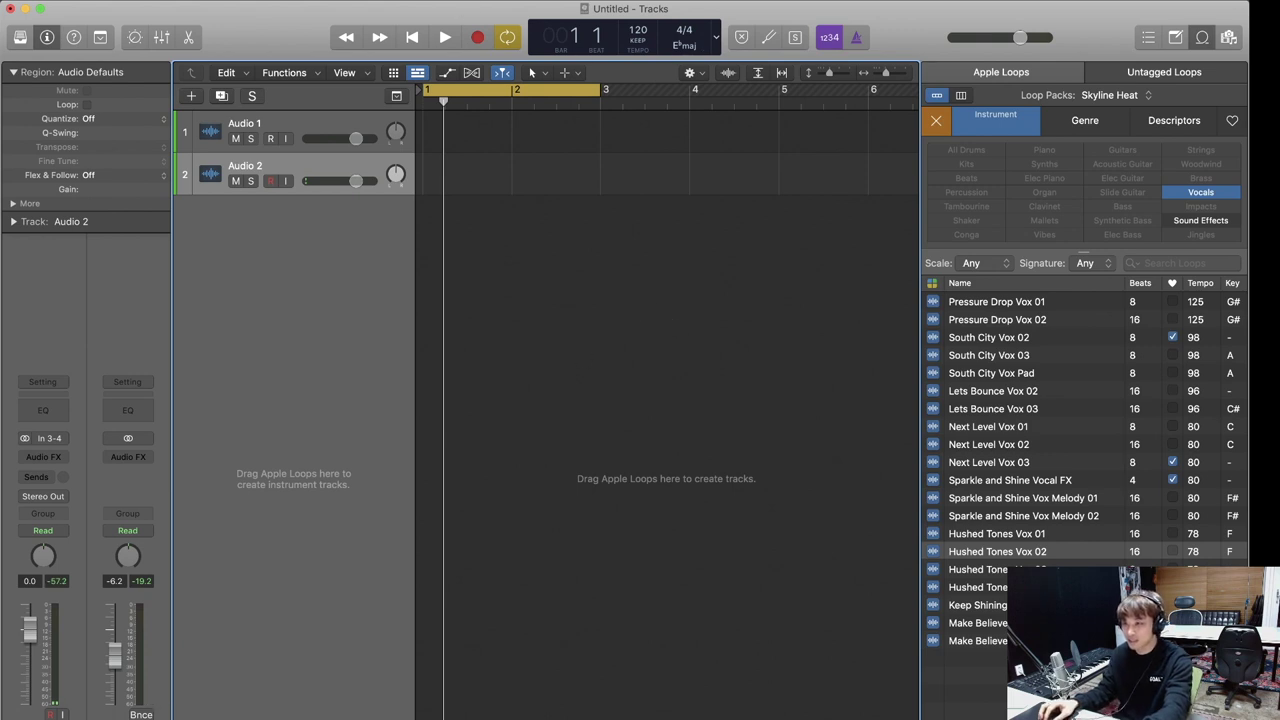
Add the SHSK_Kick_12_F# sample at bar 1 on a new track and set the Bnce fader to -11.0.
drag(573, 108, 429, 262)
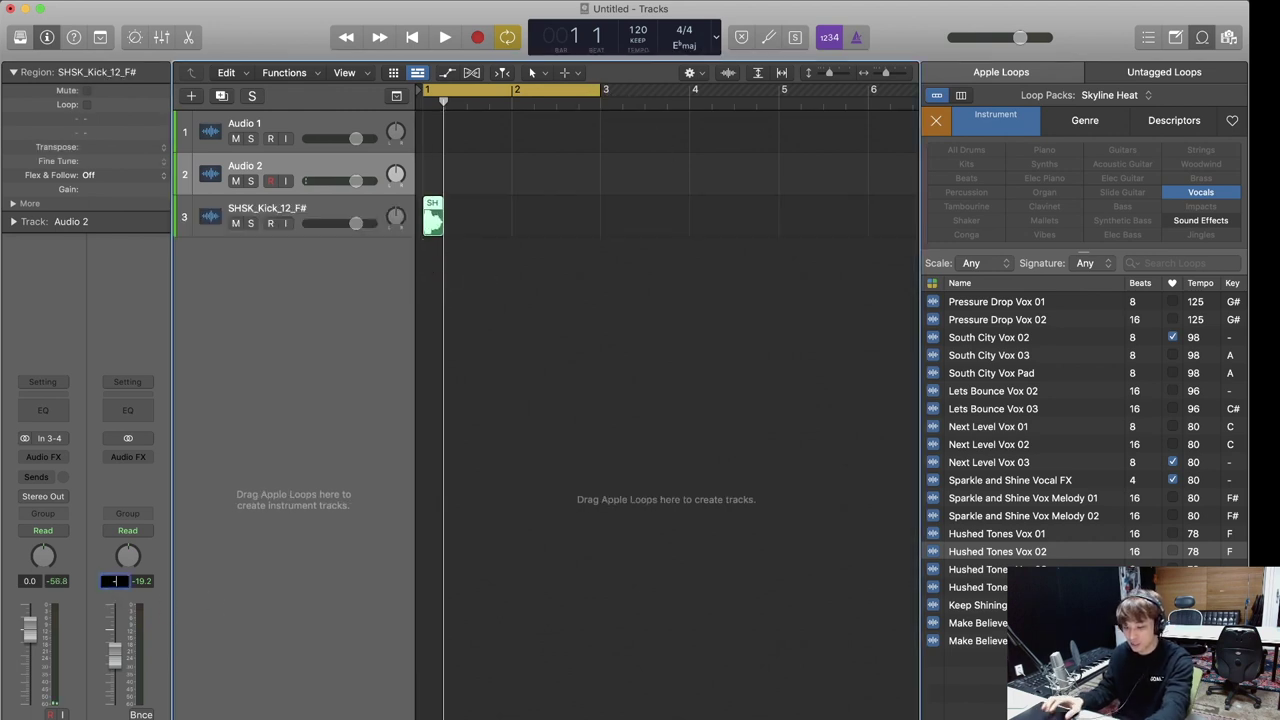
click(466, 495)
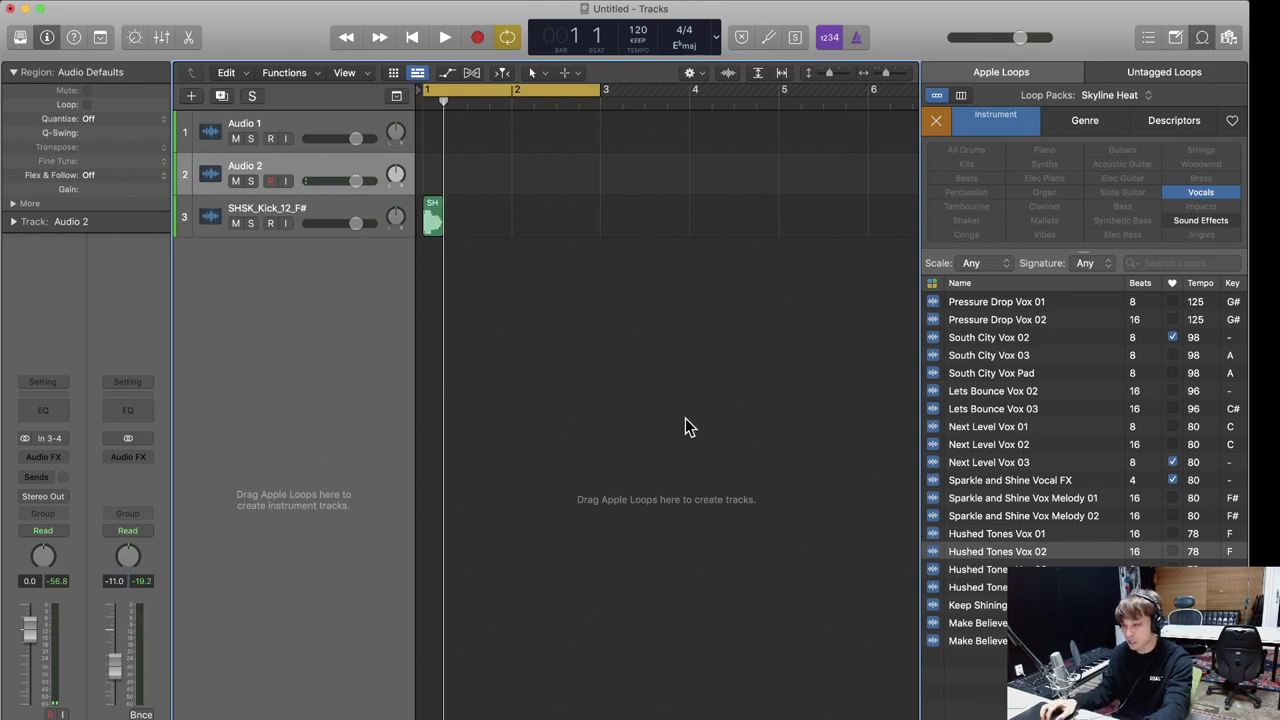
Play back the kick sample and examine its waveform and length against the bar grid.
key(z)
key(space)
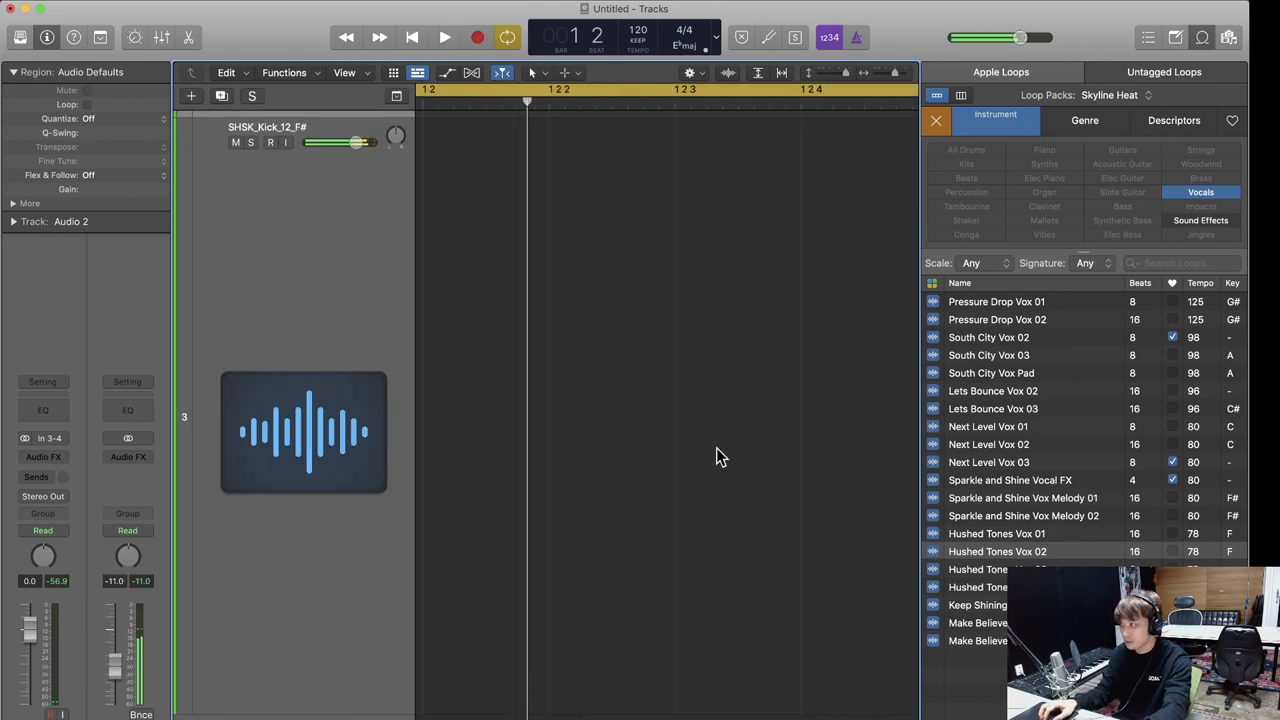
key(space)
key(z)
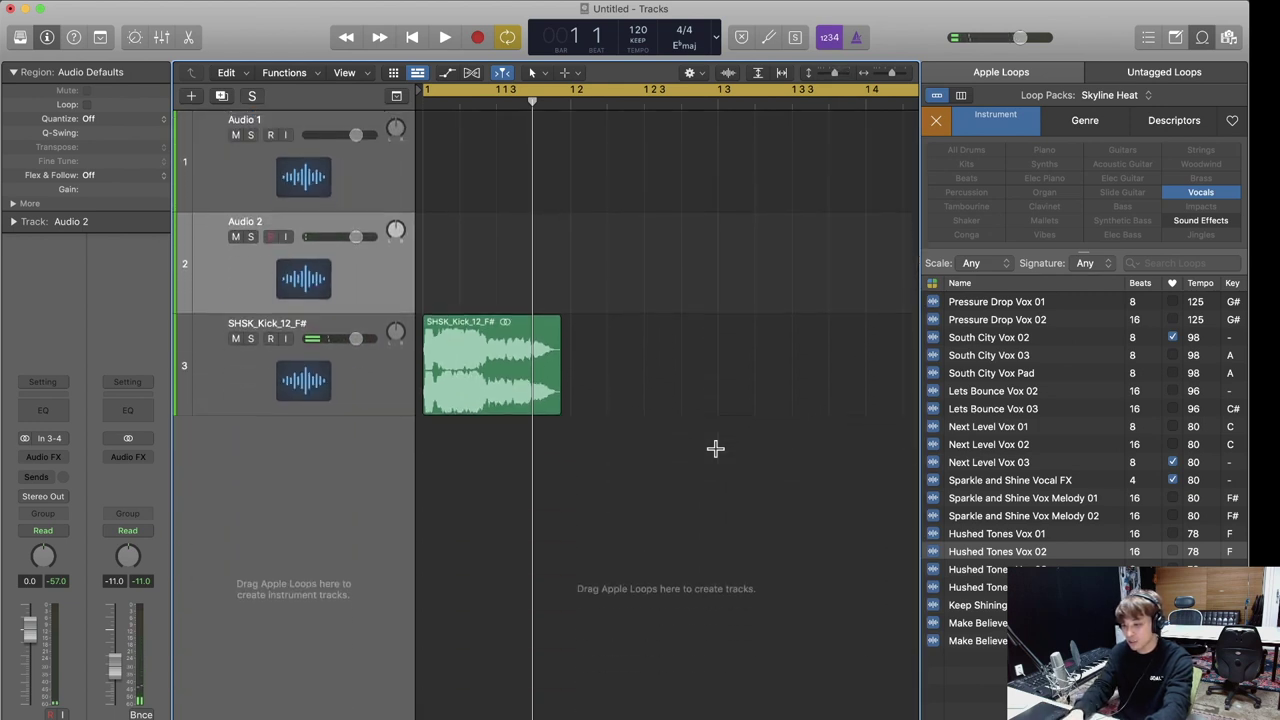
key(super+Left)
key(super+Left)
key(super+Left)
key(super+Left)
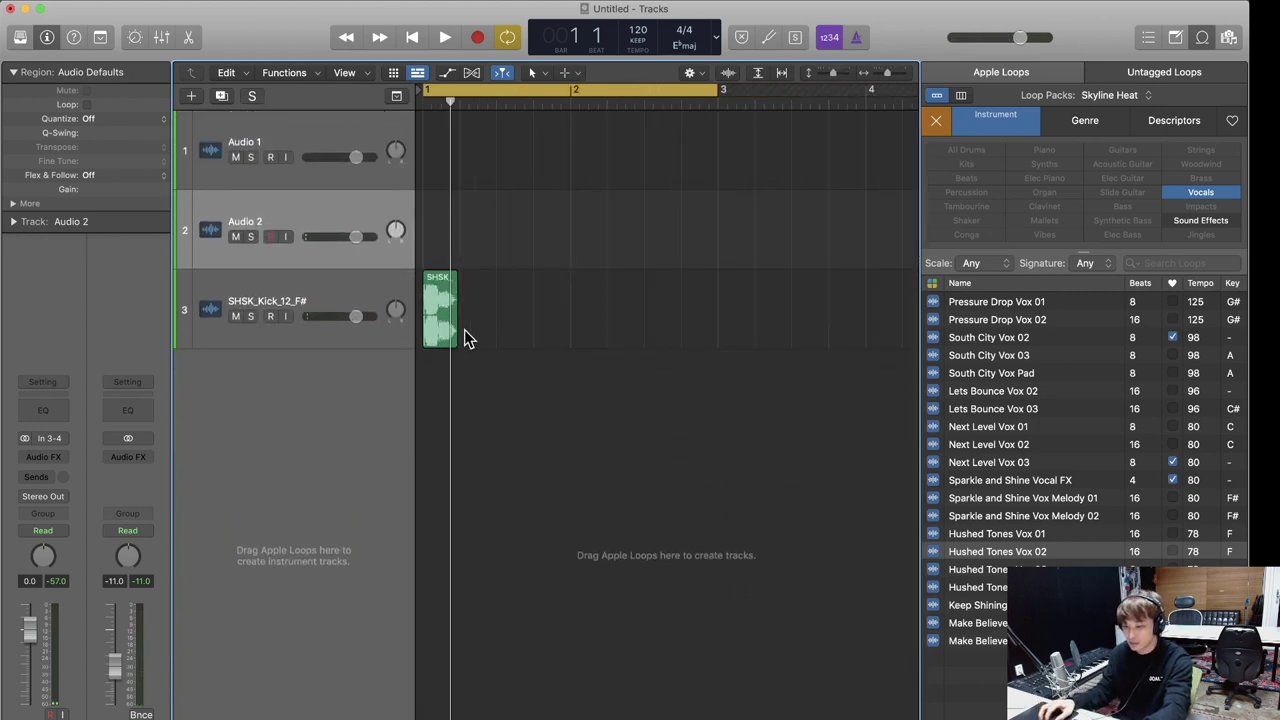
key(super+Right)
key(super+Right)
key(super+Right)
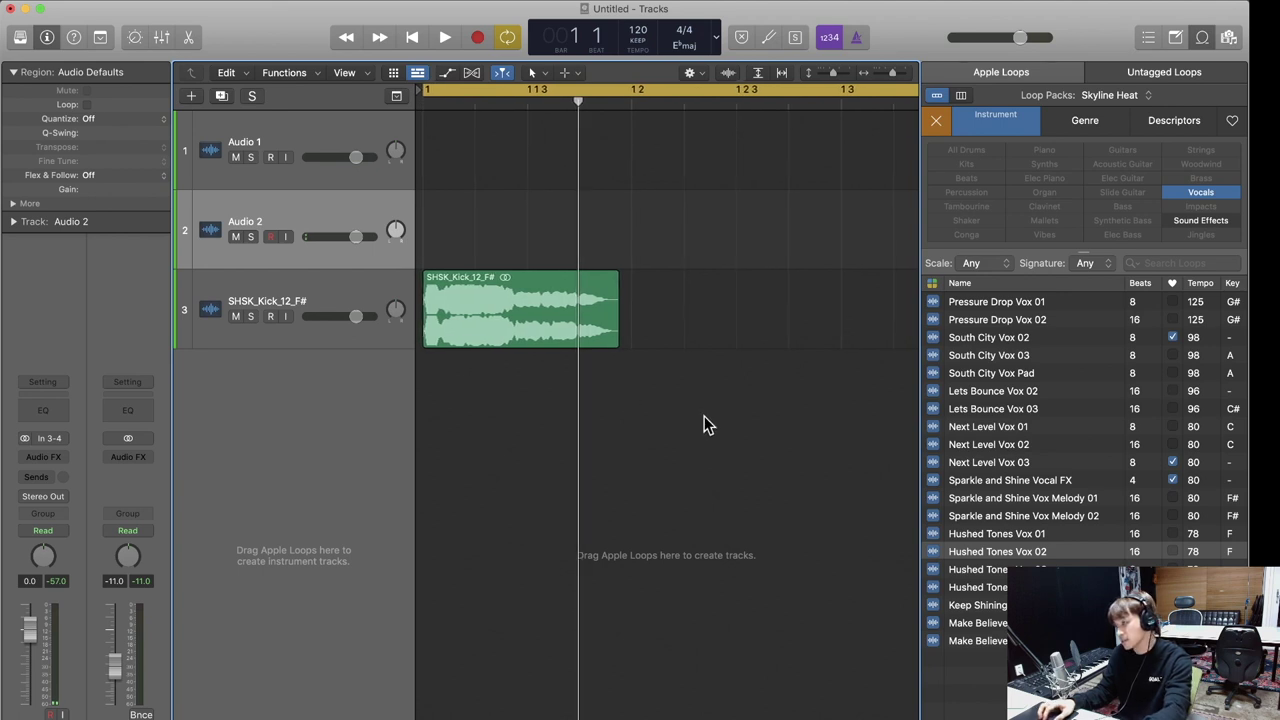
key(space)
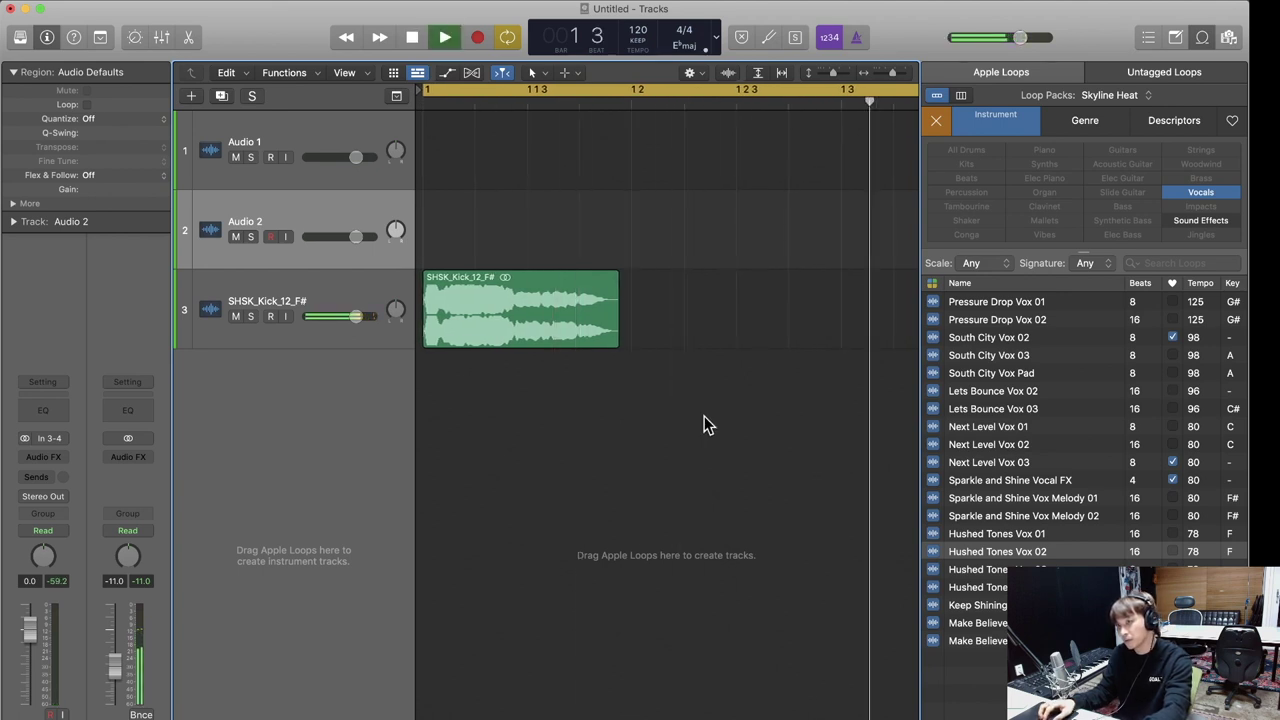
Duplicate the kick region on every beat to make an eight-hit pattern across bars 1 and 2.
key(super+Left)
key(super+Left)
key(space)
drag(441, 330, 493, 322)
drag(574, 396, 578, 318)
drag(714, 395, 663, 325)
Play the two-bar kick pattern and check how the repeated regions sit on the beats.
key(space)
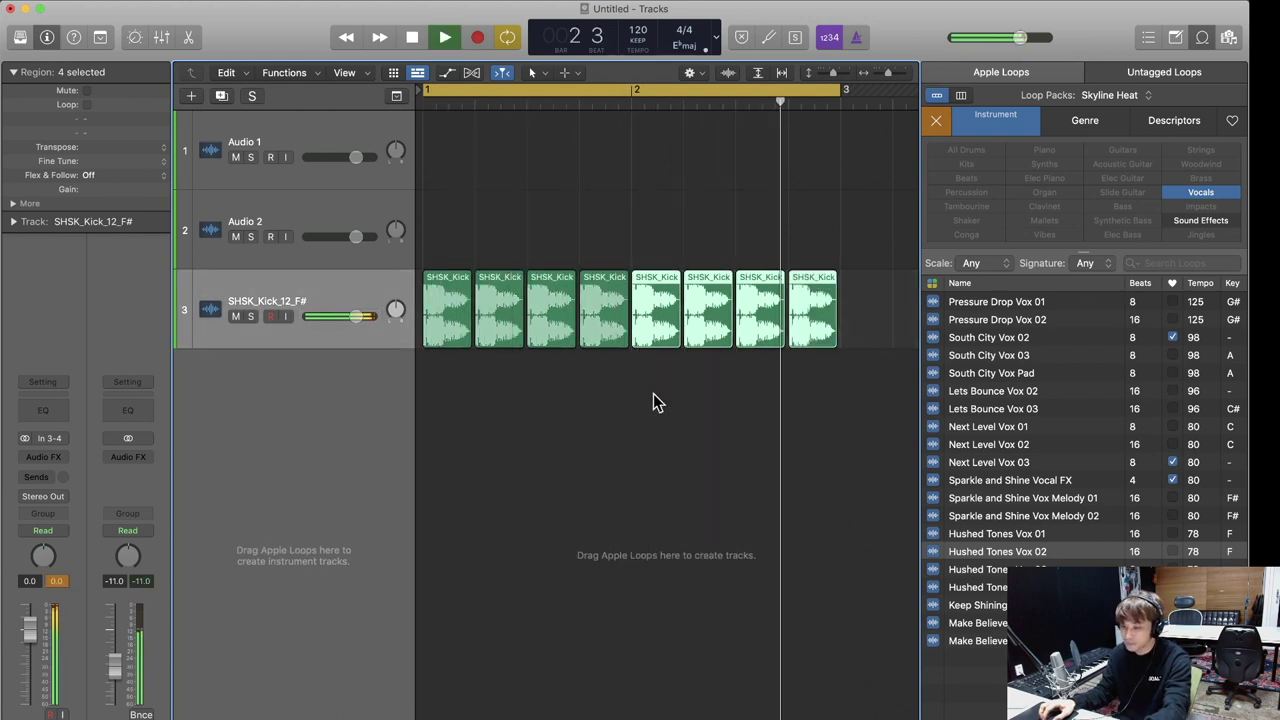
key(super+Left)
key(super+Up)
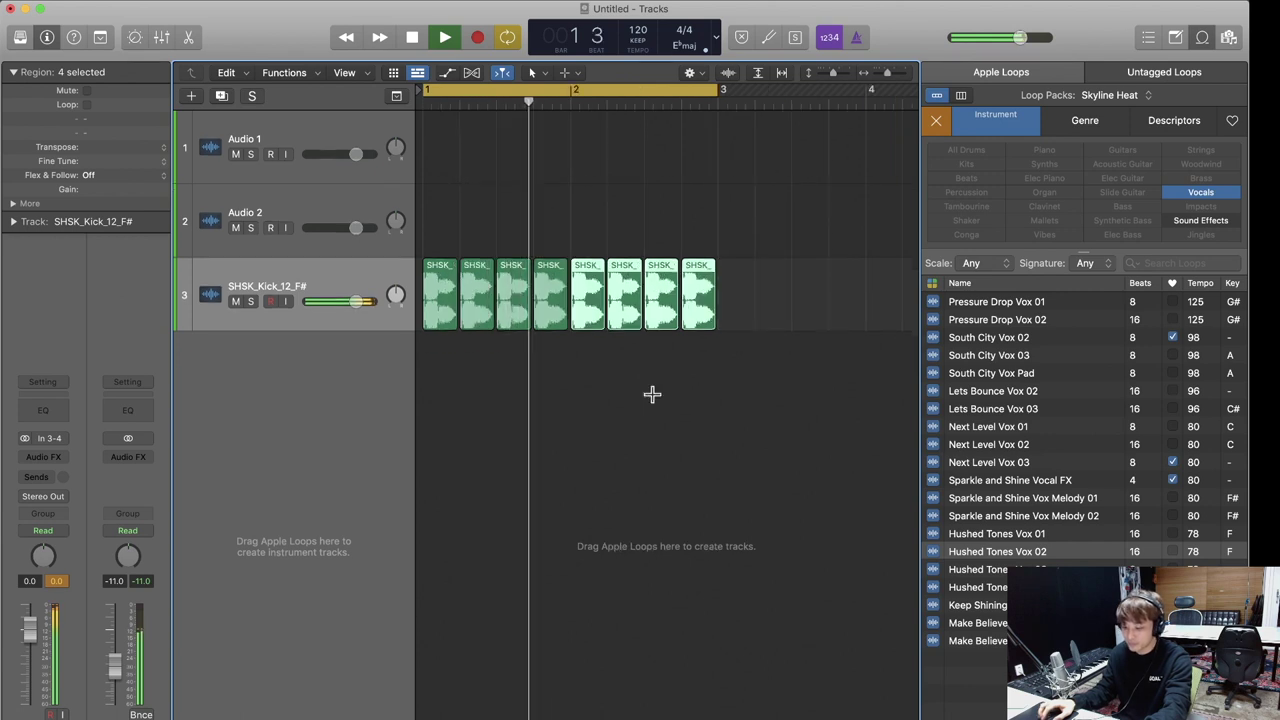
key(super+Up)
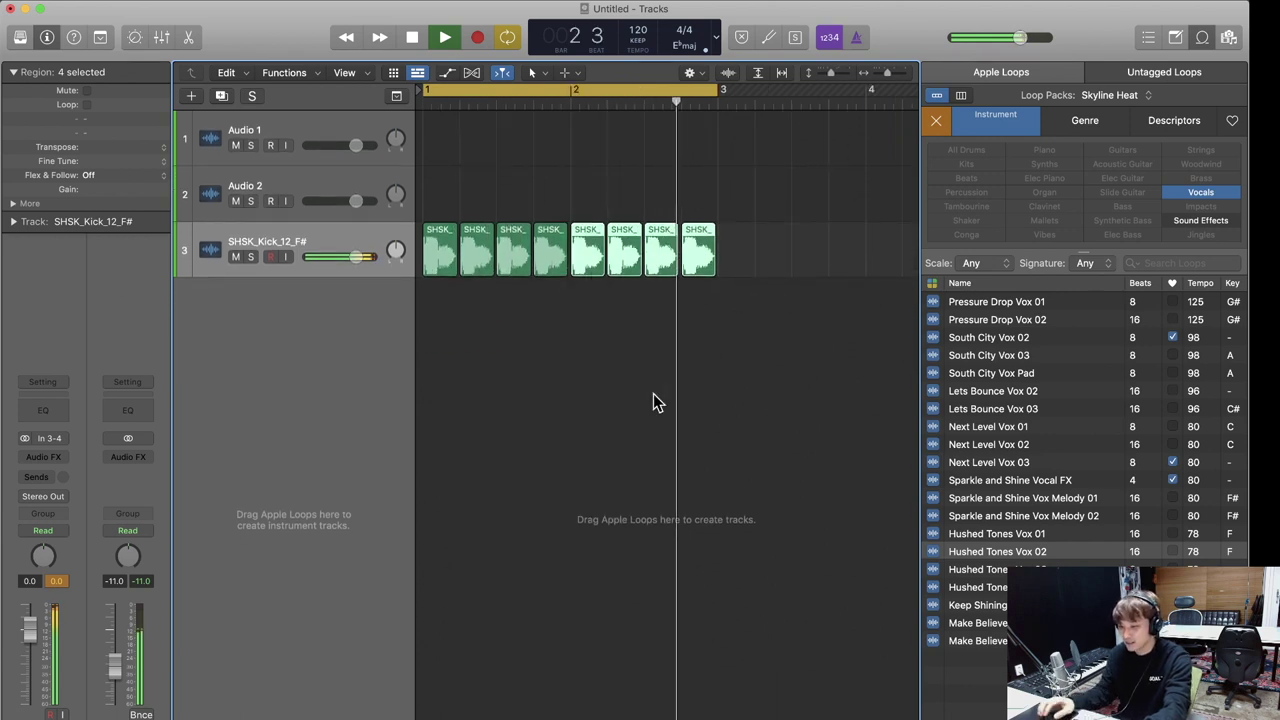
key(space)
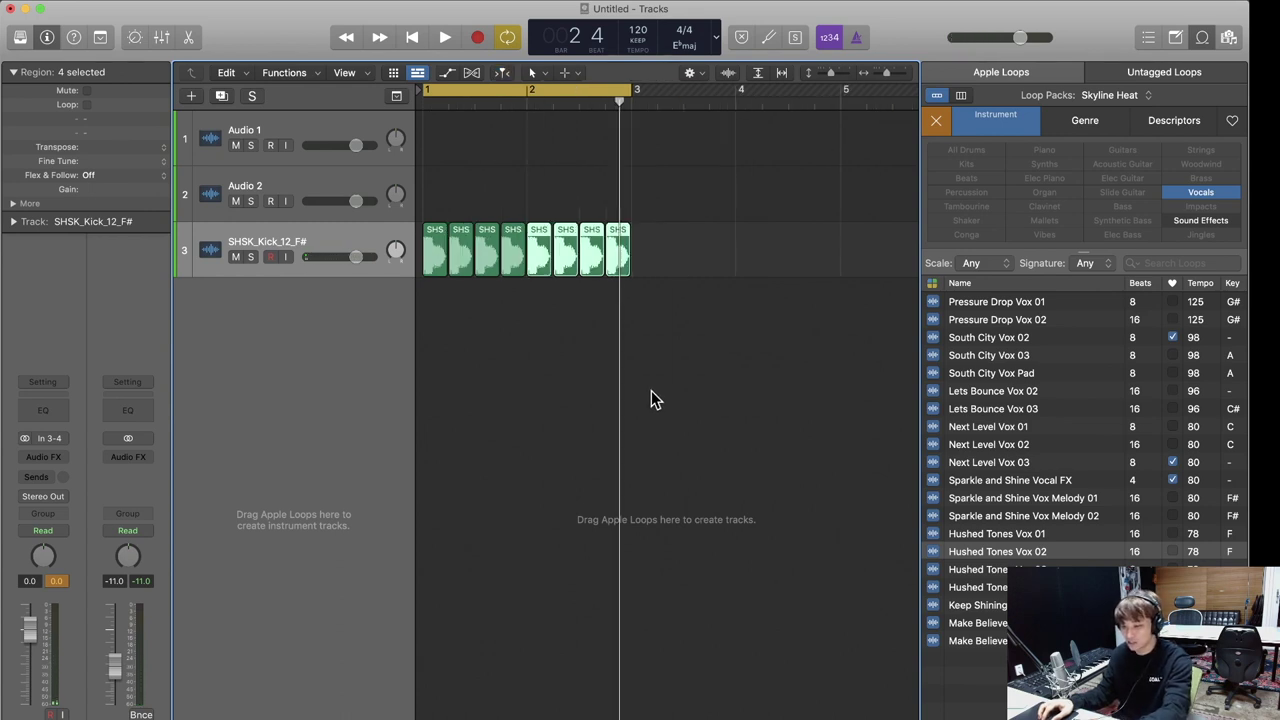
key(super+Down)
key(super+Down)
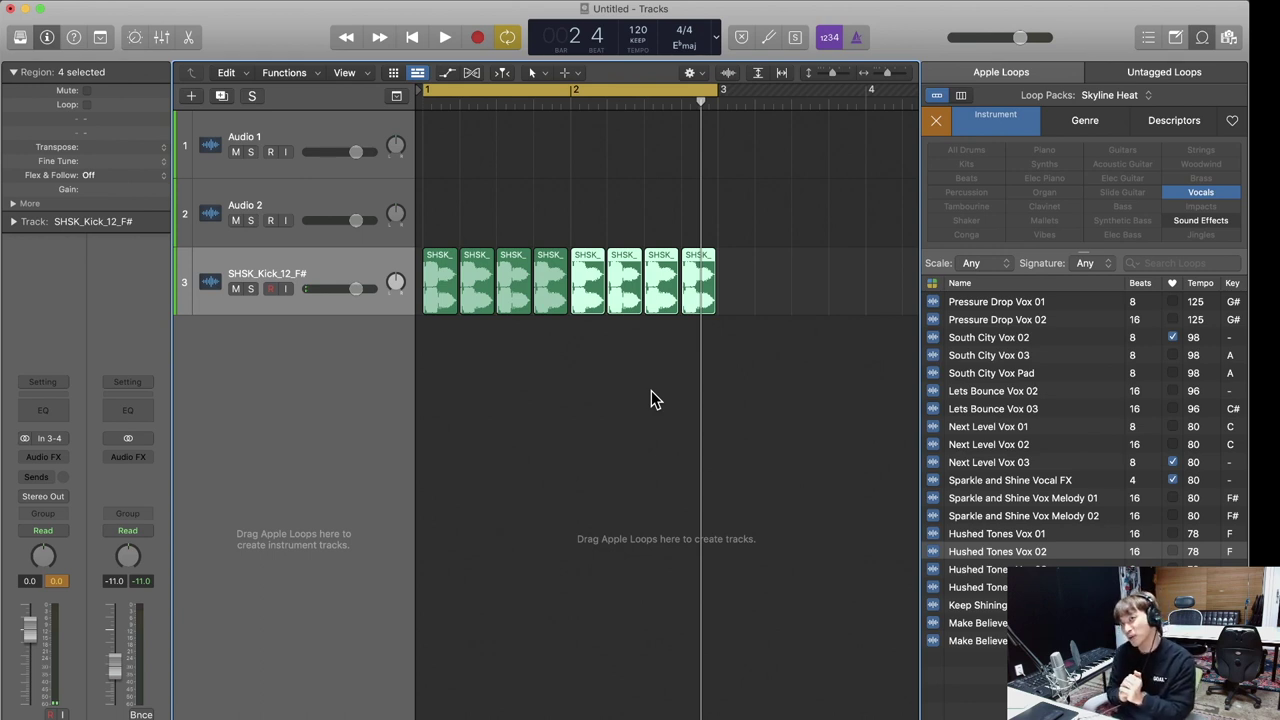
key(space)
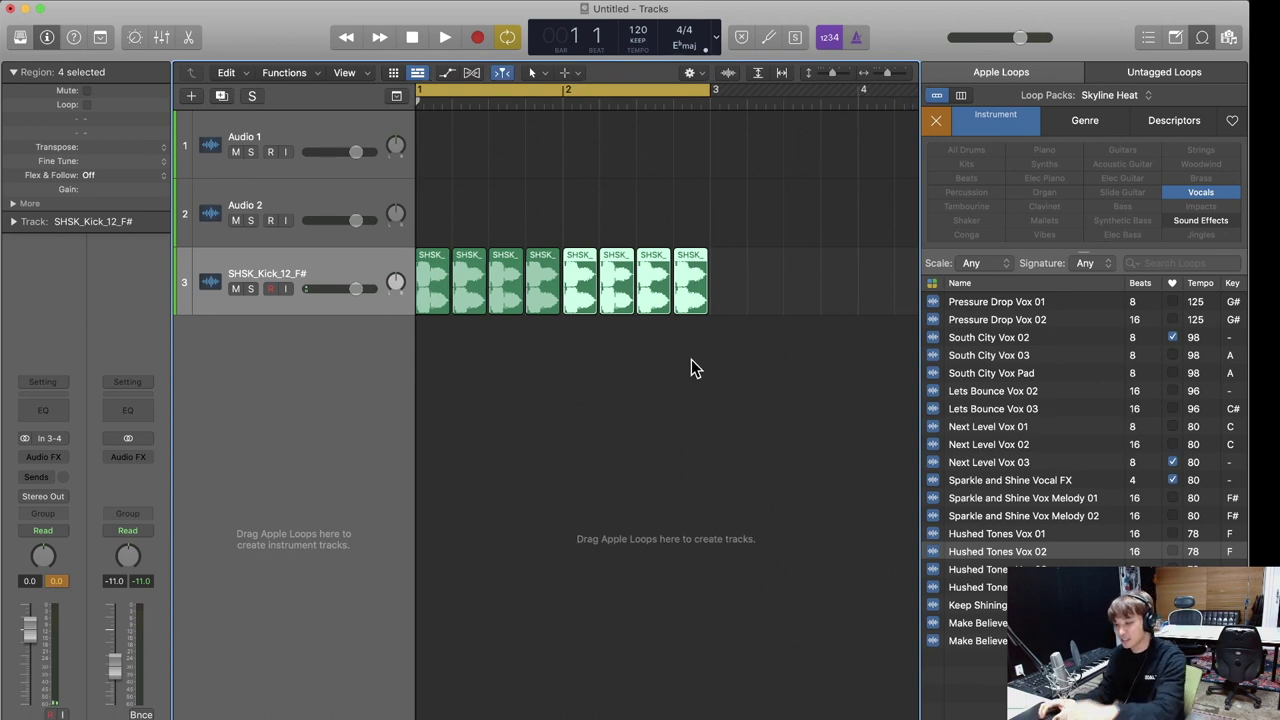
Set the project key signature to F# minor.
click(686, 47)
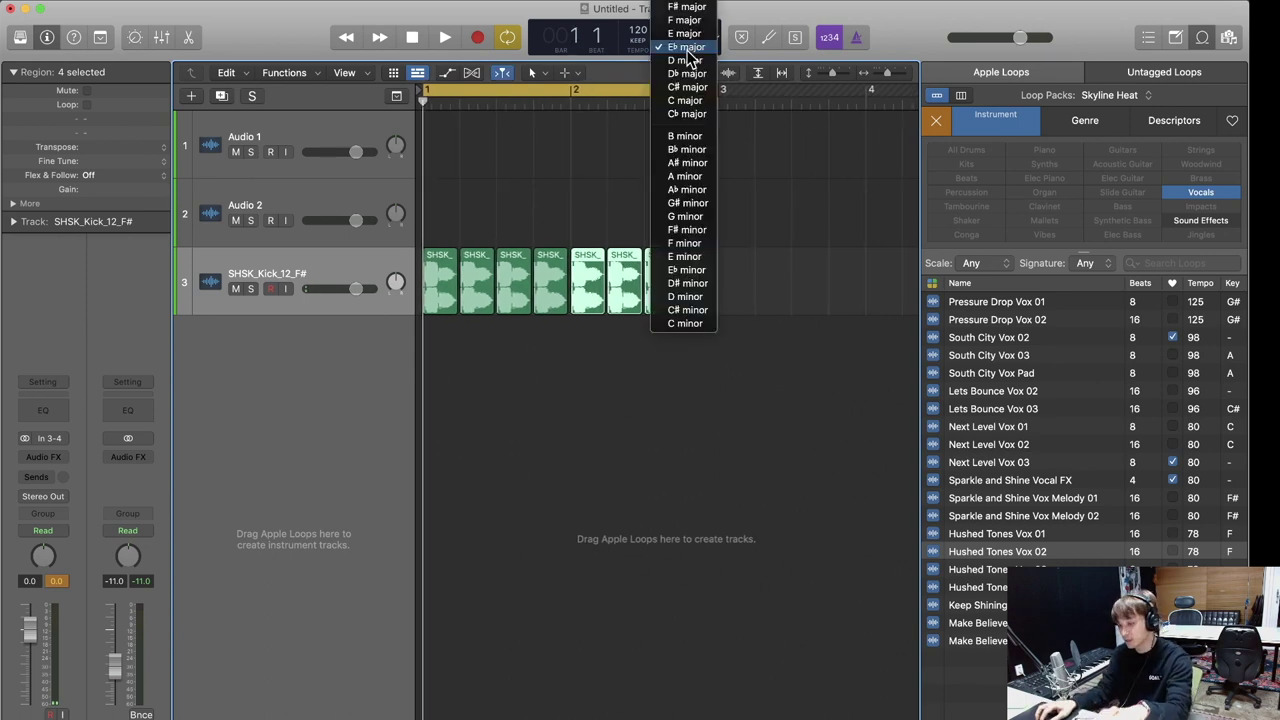
click(686, 232)
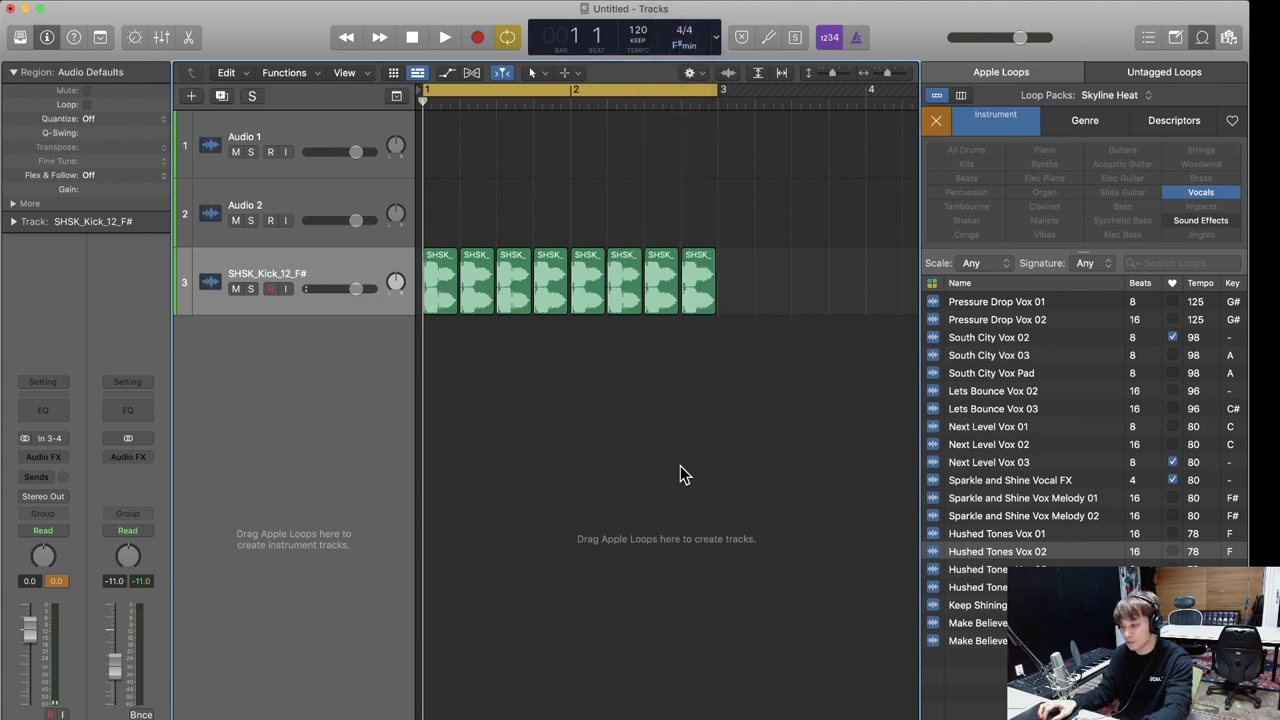
key(space)
Create a software instrument track below the kick and load the Kontakt 6 user patch on it.
click(191, 95)
click(490, 55)
click(852, 141)
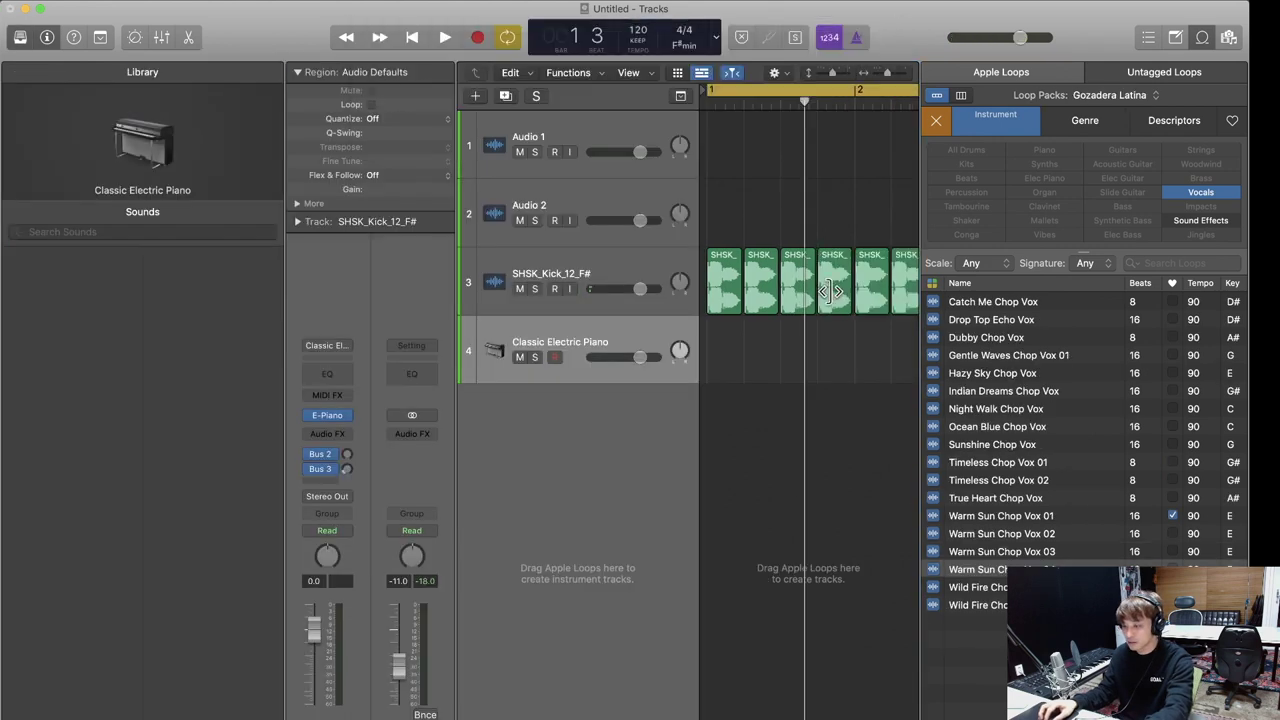
click(70, 258)
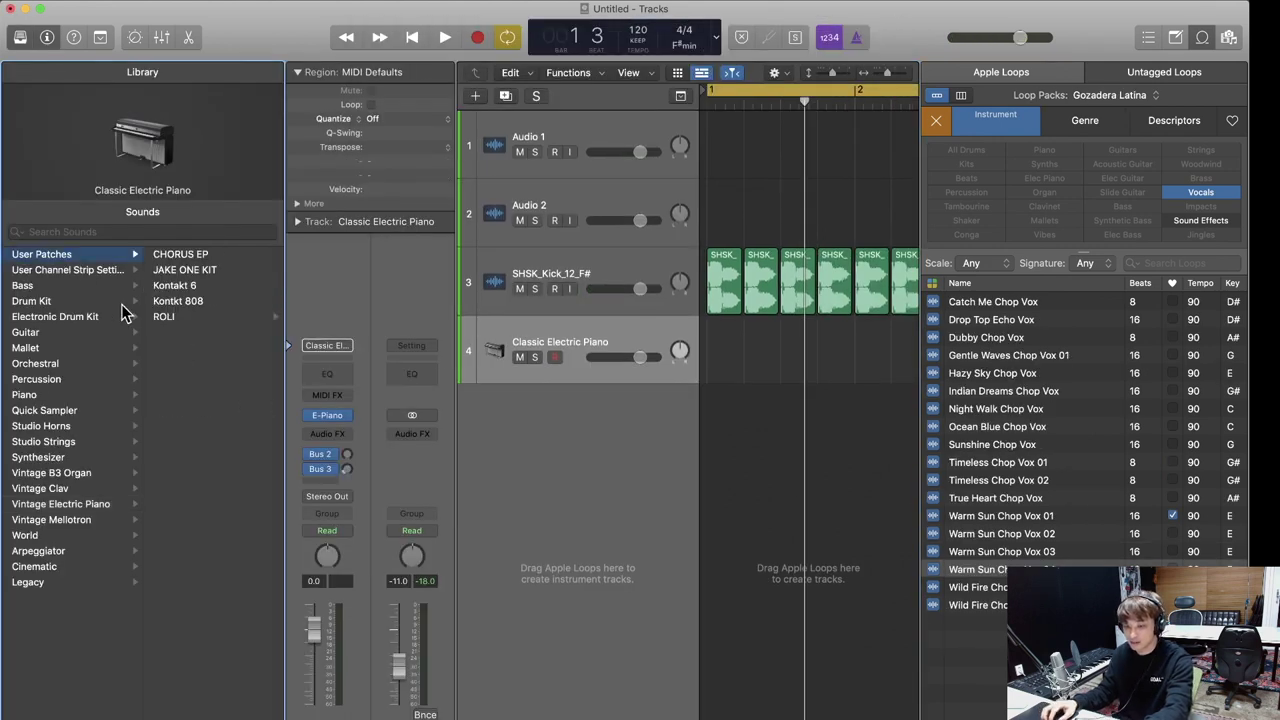
click(171, 287)
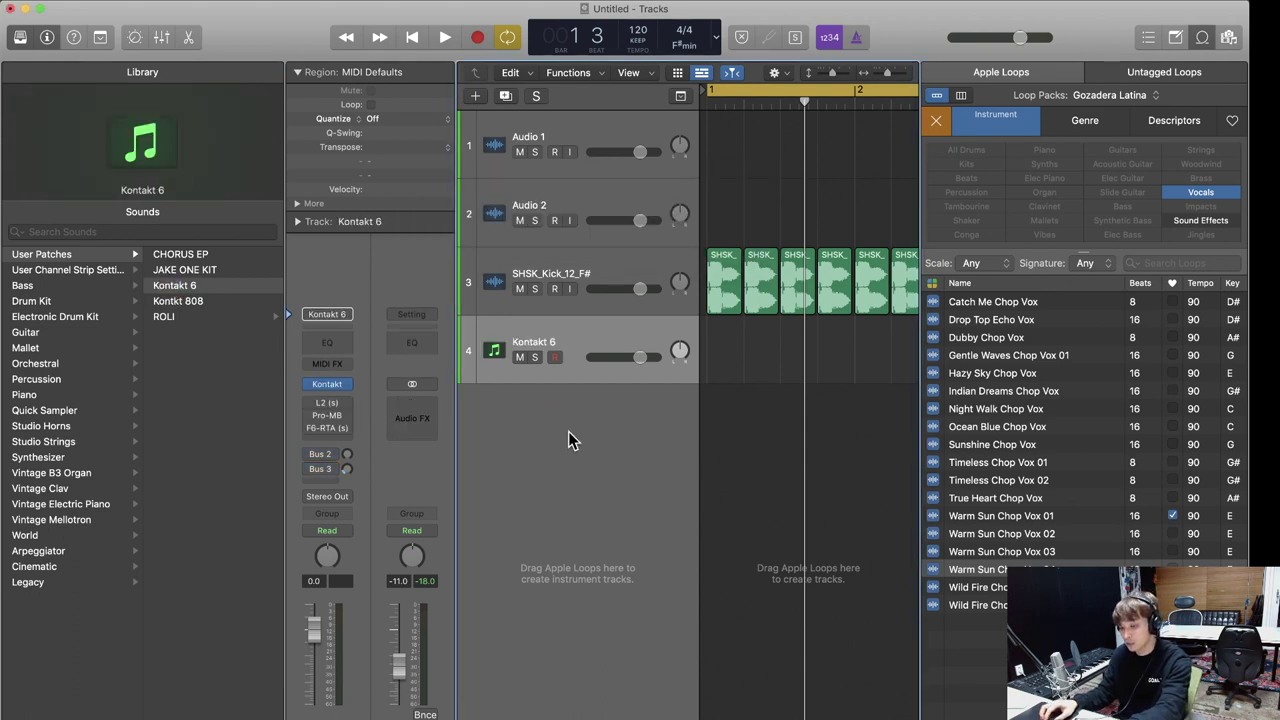
key(y)
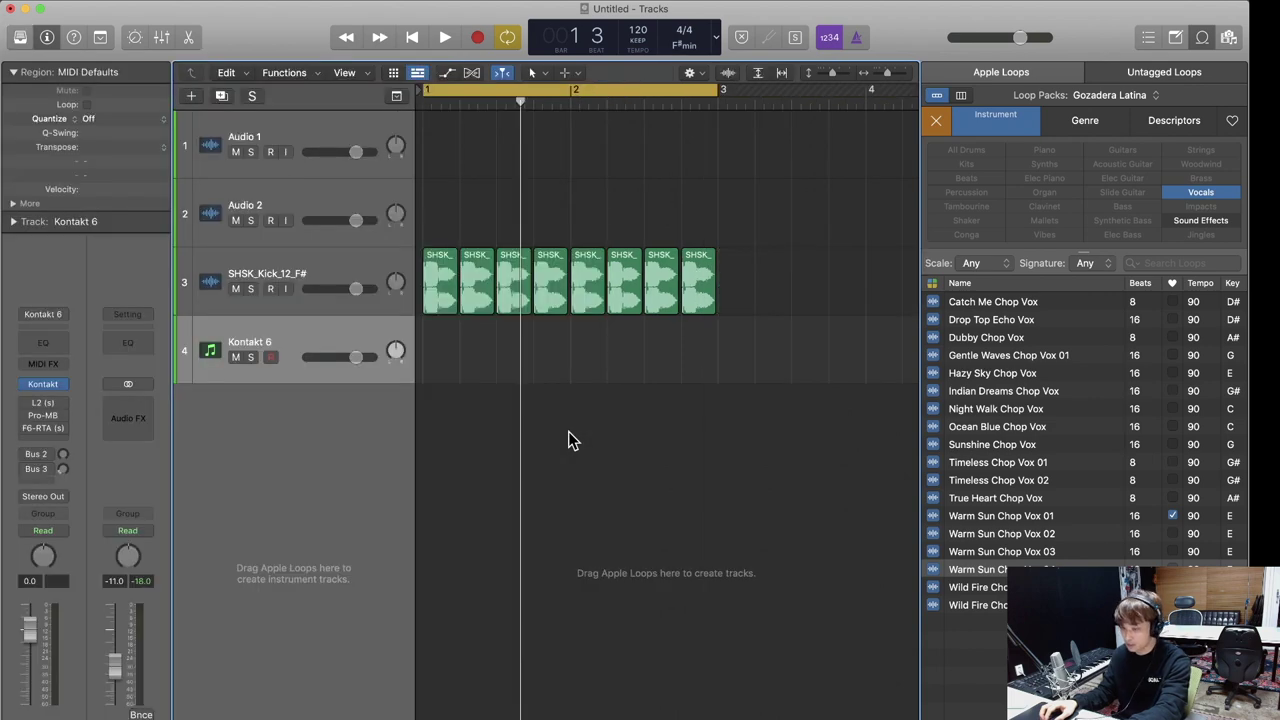
Open the Kontakt instrument on the new track and load EXHALE - (Legacy).nki from the EXHALE library.
click(43, 385)
drag(770, 208, 813, 25)
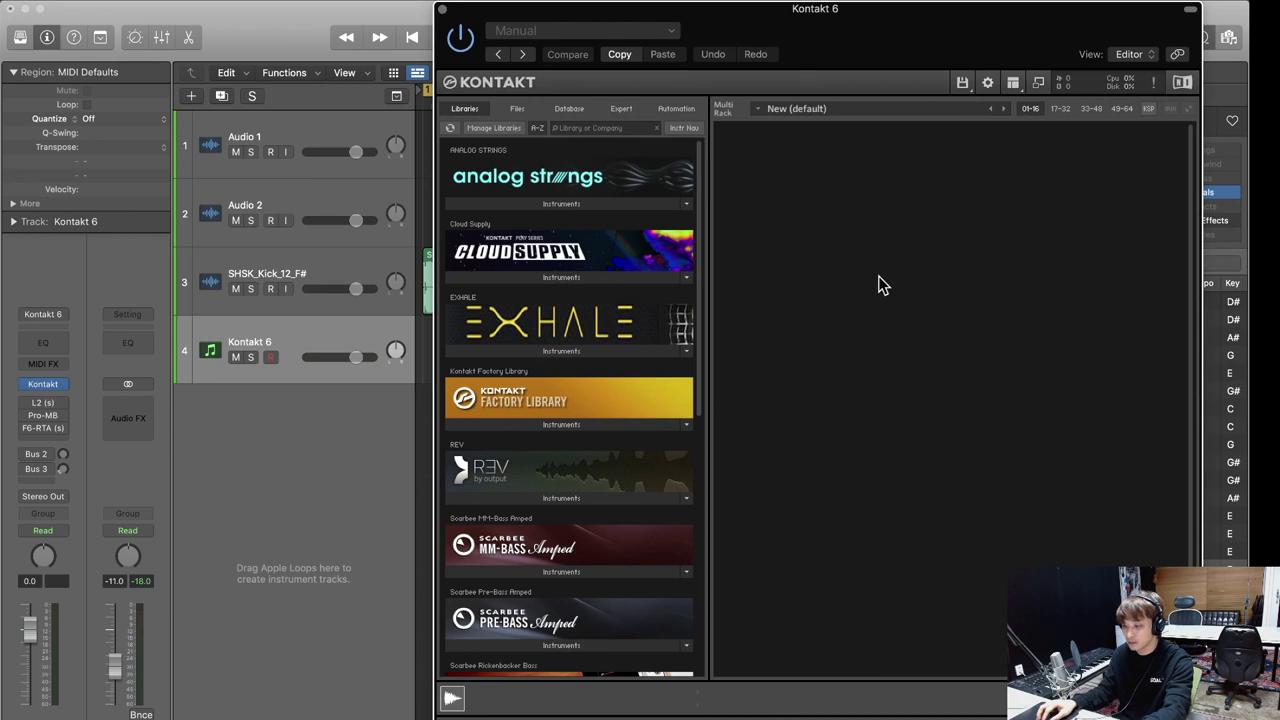
click(600, 351)
click(527, 372)
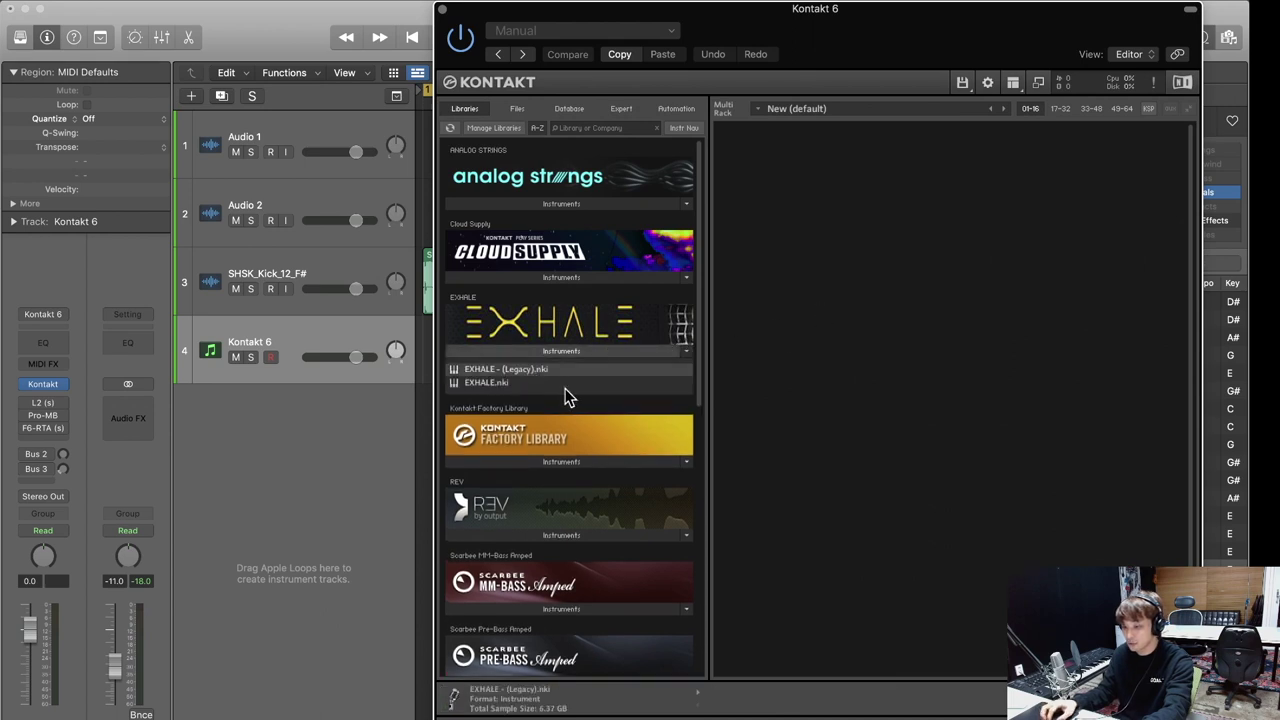
drag(563, 12, 509, 71)
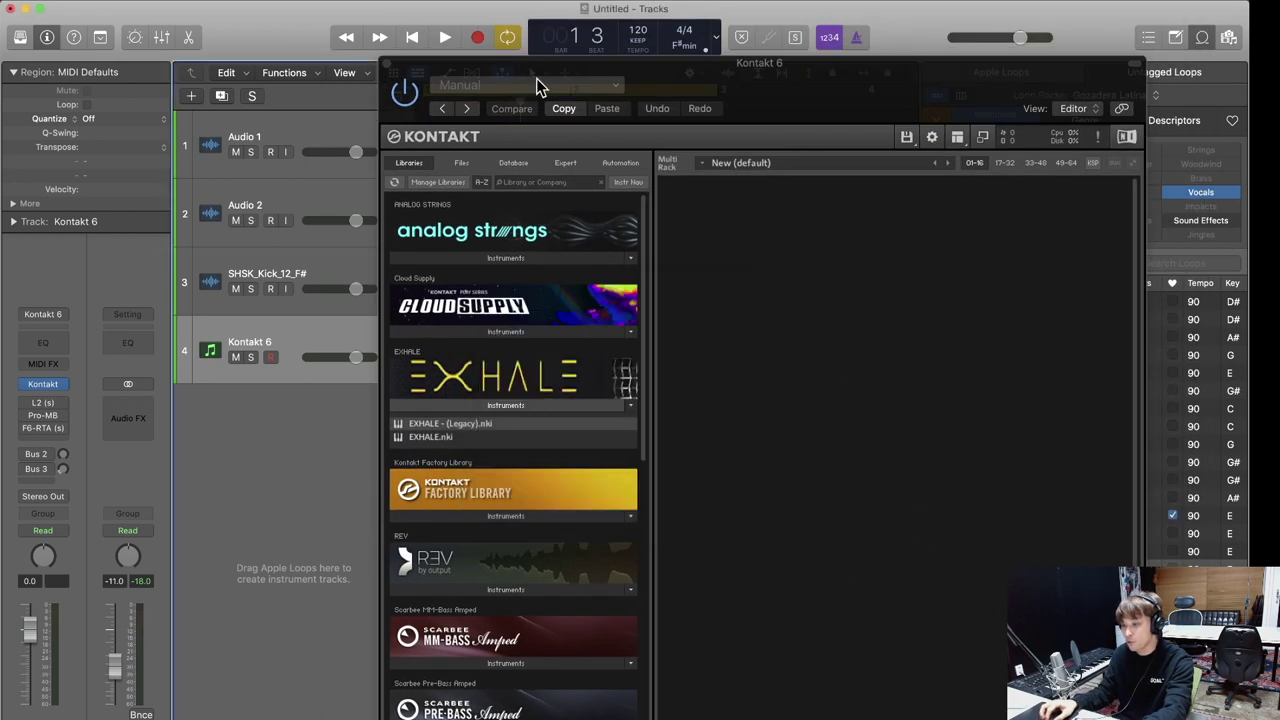
mouse_move(729, 76)
mouse_down()
mouse_move(685, 109)
mouse_move(388, 112)
mouse_move(738, 32)
mouse_move(744, 60)
mouse_up()
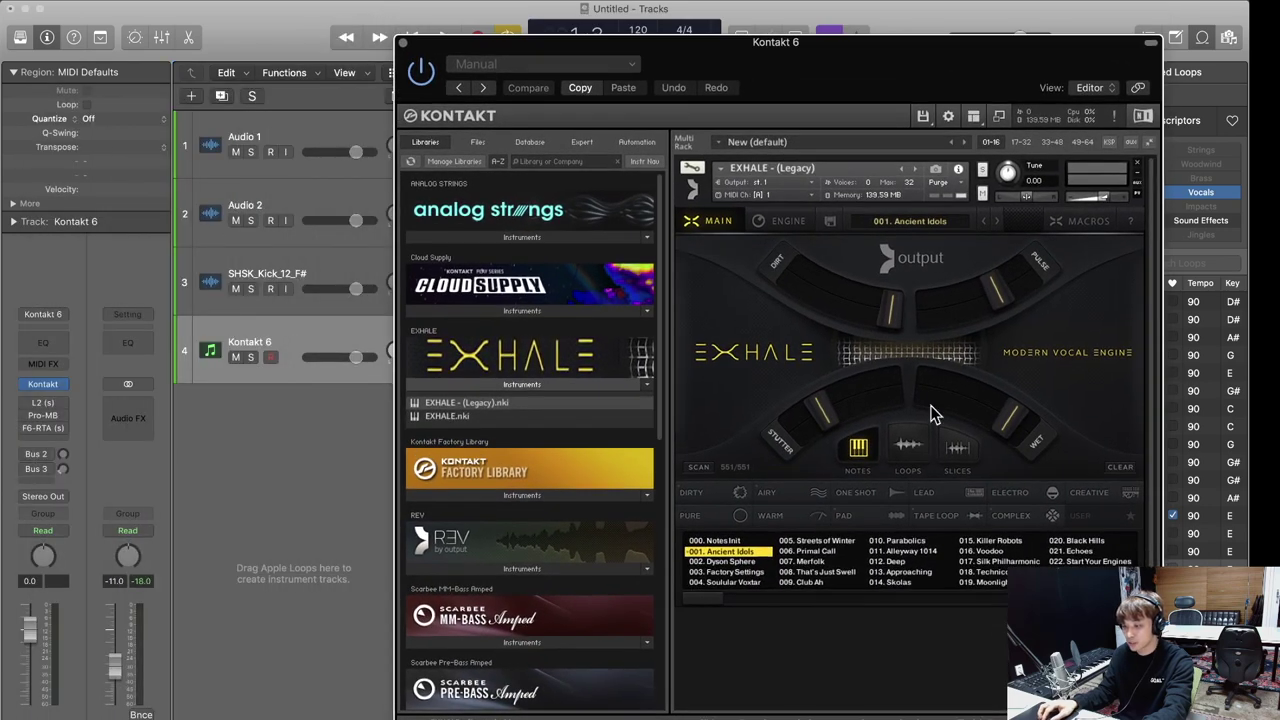
Configure EXHALE for Slices mode in F# minor with the preset 016. Strong Fem Ah.
click(957, 450)
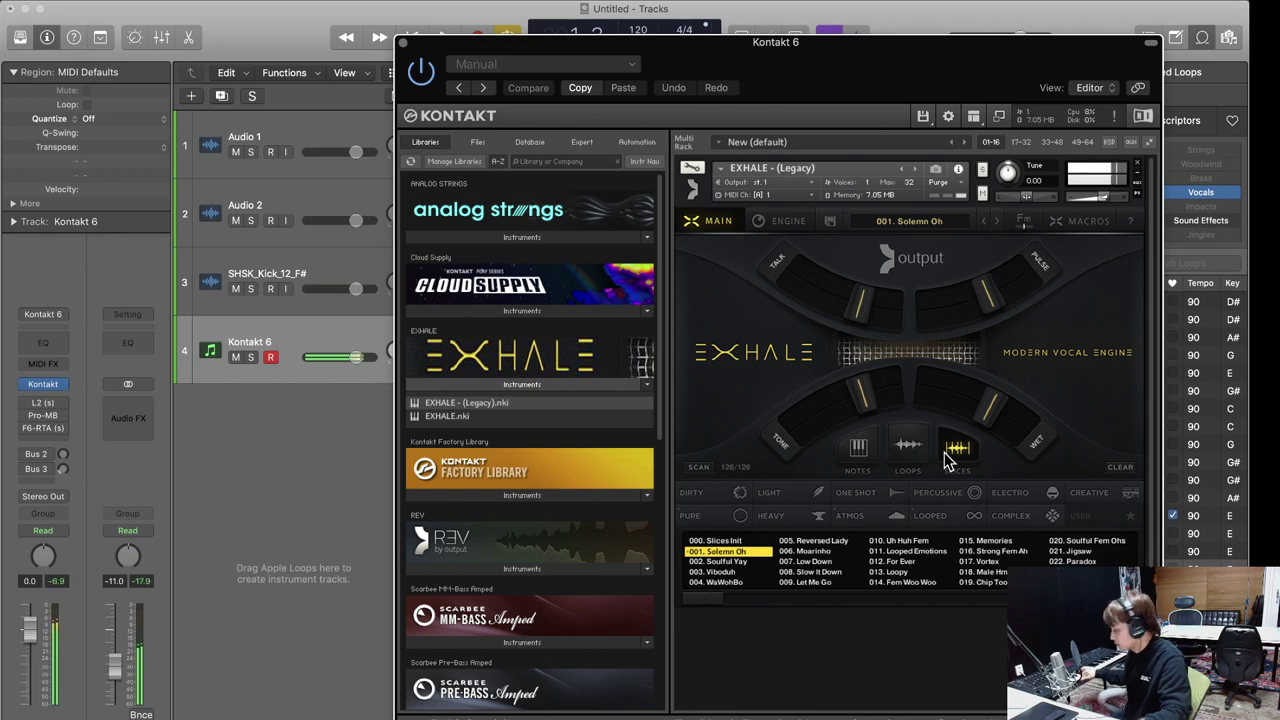
drag(878, 70, 977, 48)
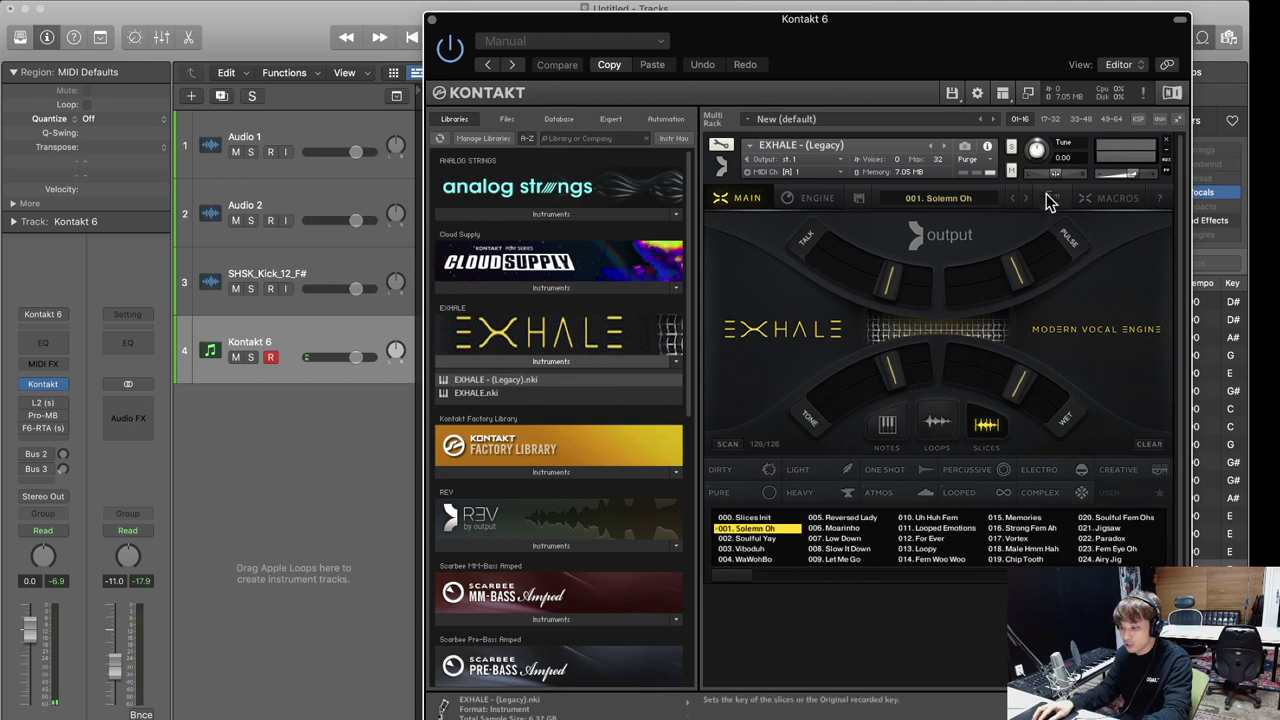
click(1050, 198)
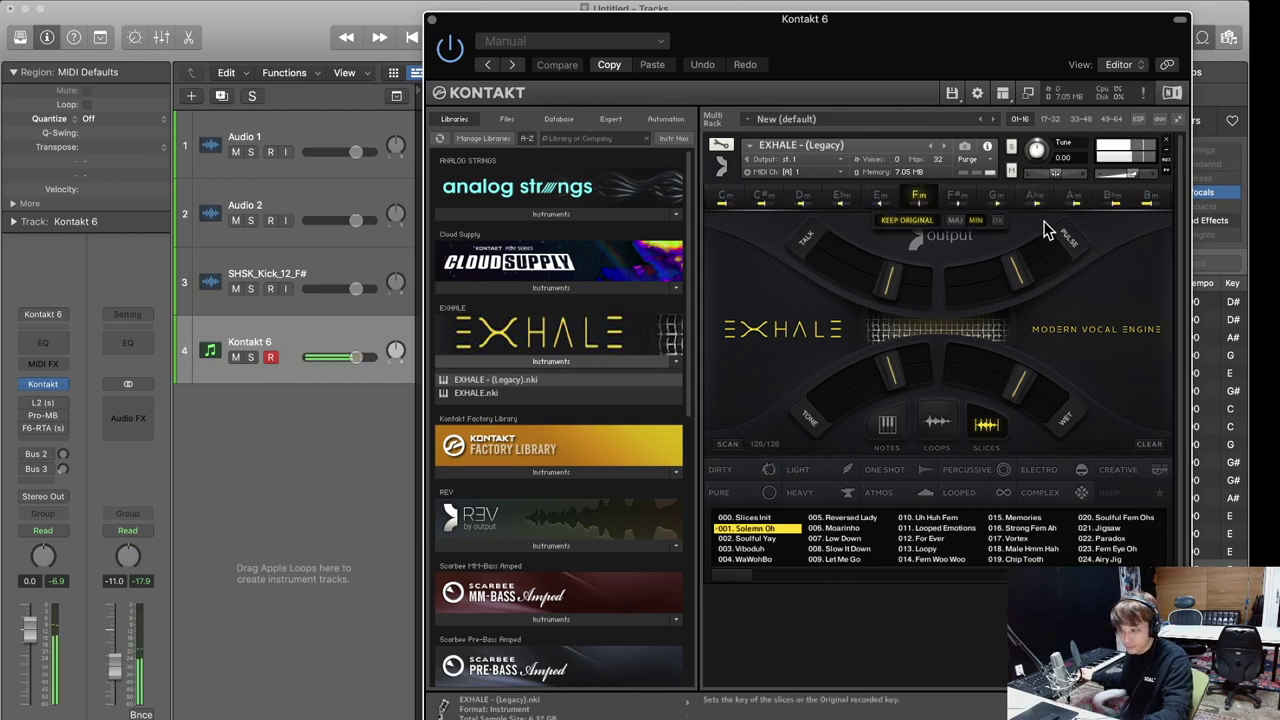
click(957, 199)
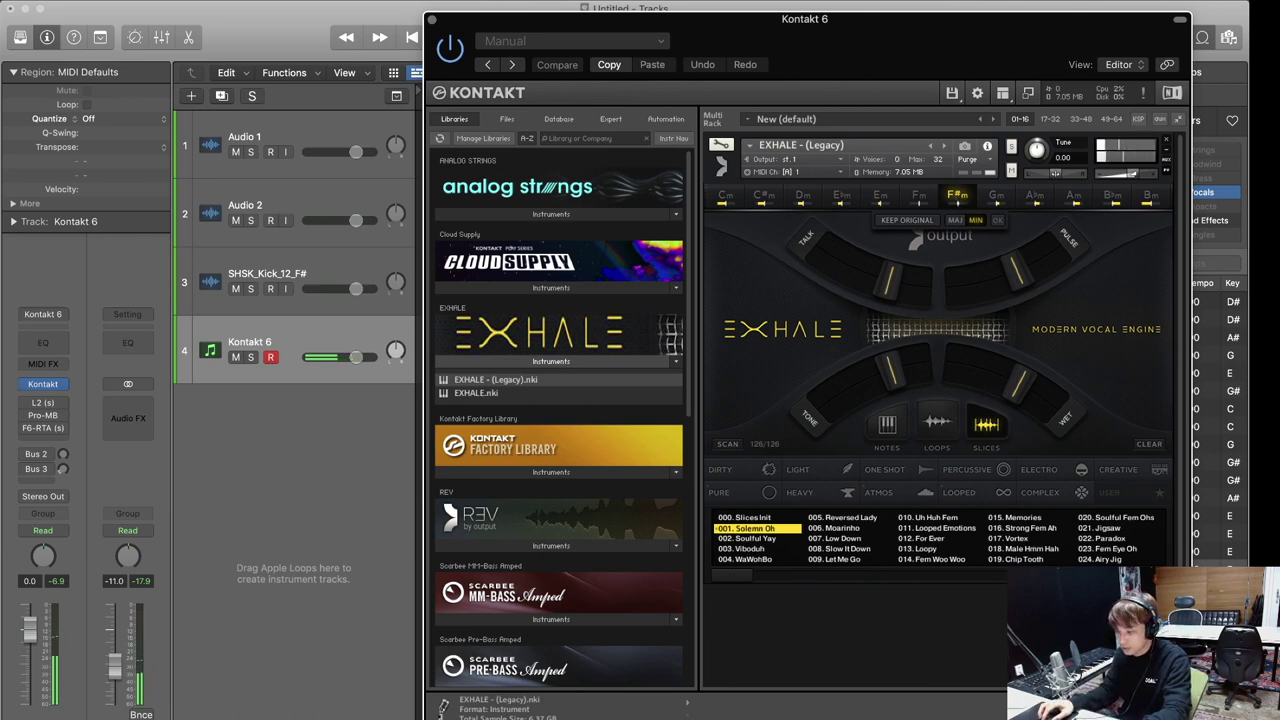
click(1024, 528)
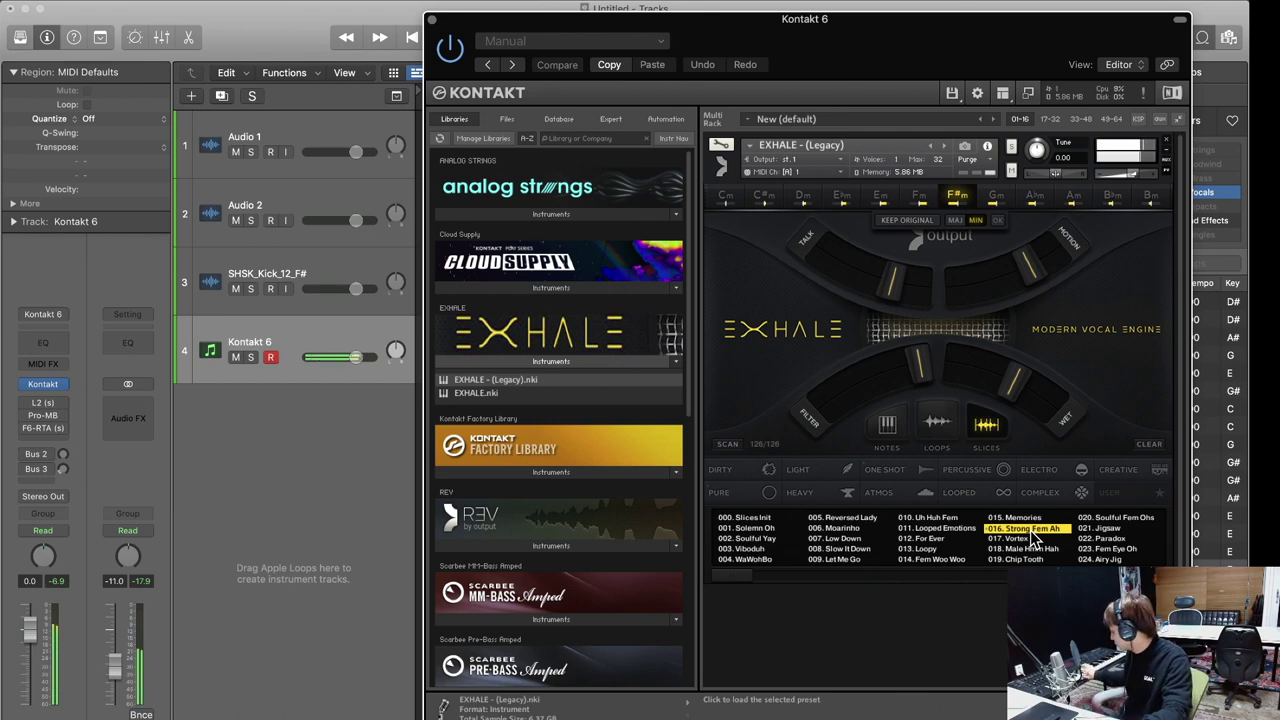
Record a four-bar vocal slice melody on the Kontakt 6 track over the kick pattern, finding the notes with Musical Typing.
key(super+k)
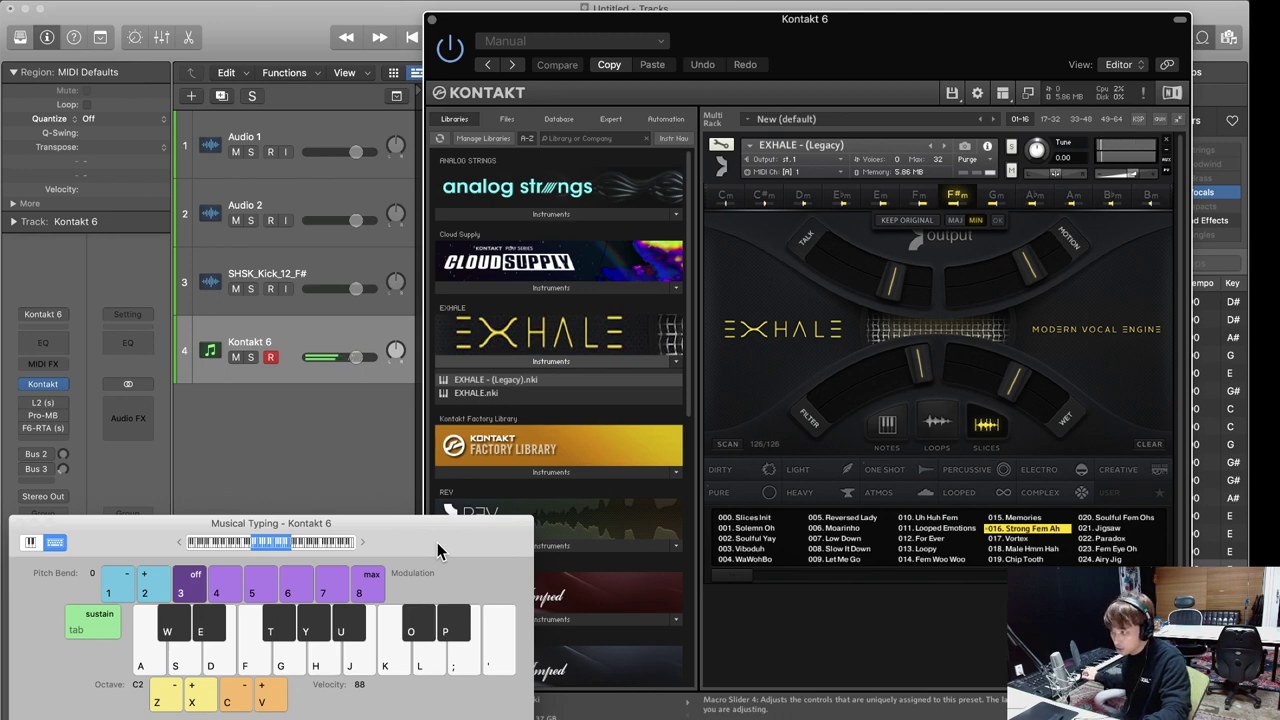
key(h)
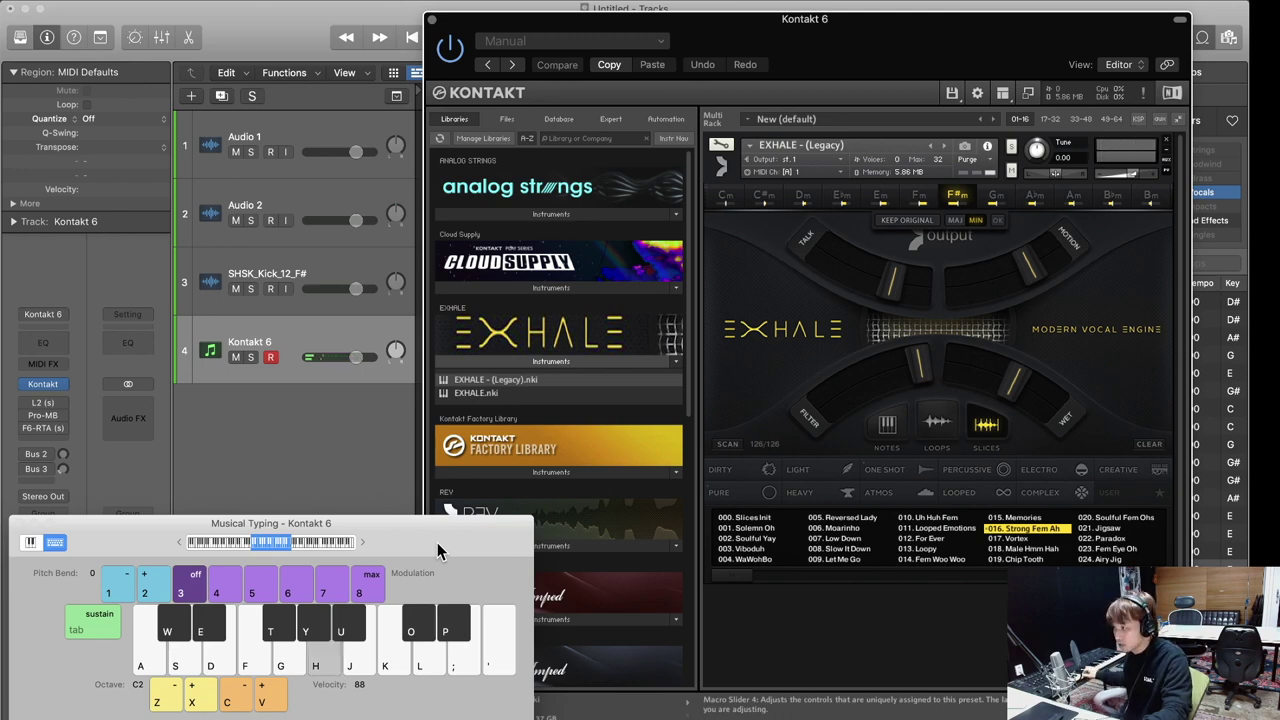
key(g)
key(f)
key(g)
key(f)
key(s)
key(g)
key(f)
key(s)
key(e)
key(w)
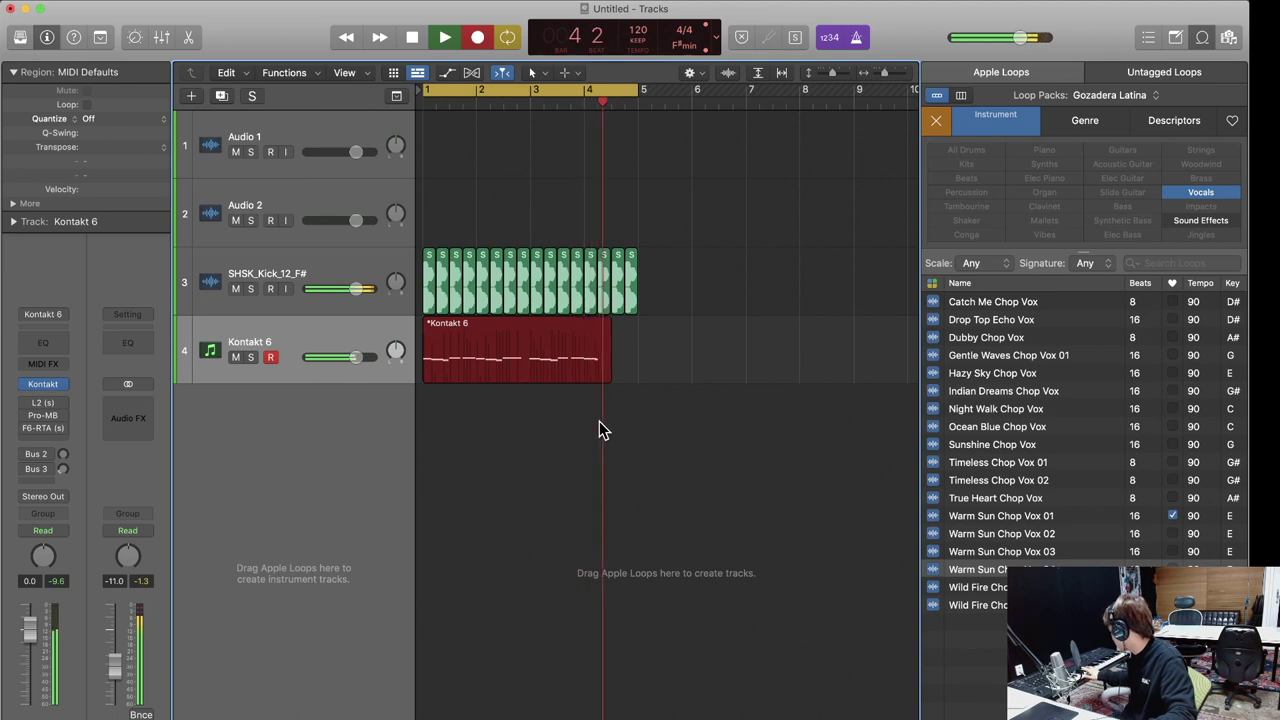
key(space)
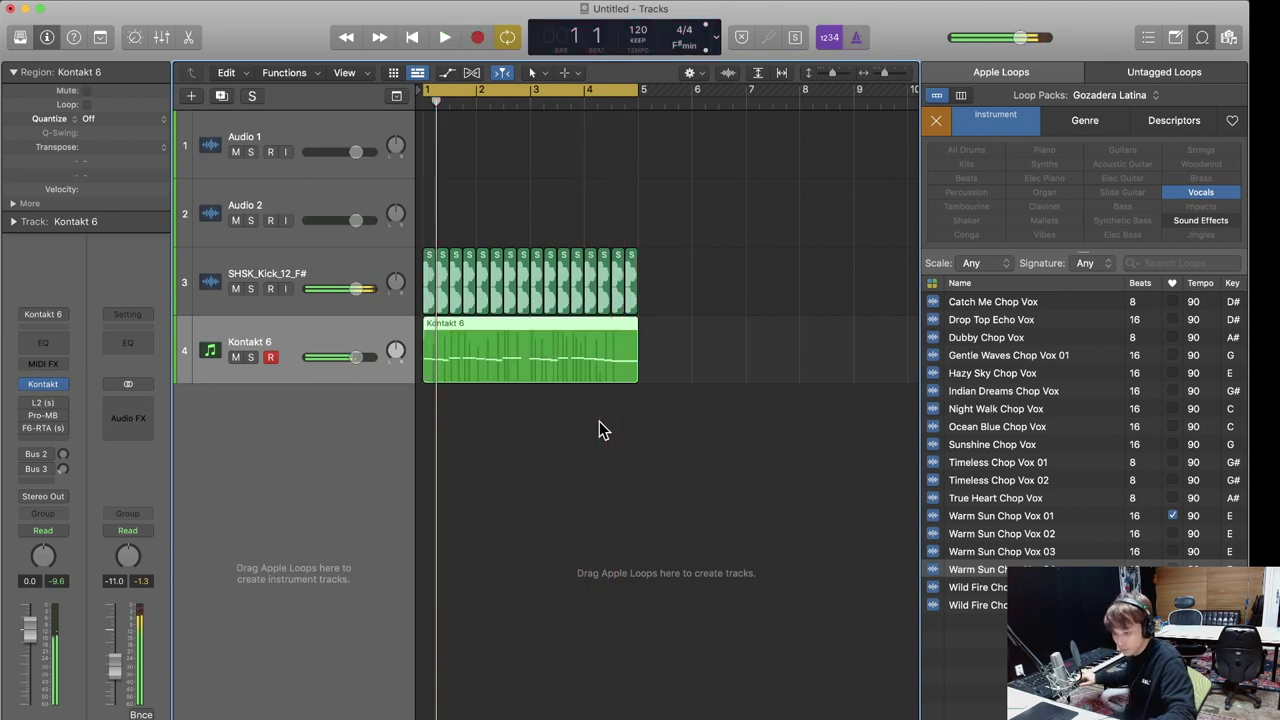
Play back the start of the recorded Kontakt 6 region and open it in the Piano Roll.
click(716, 469)
key(super+Right)
click(581, 368)
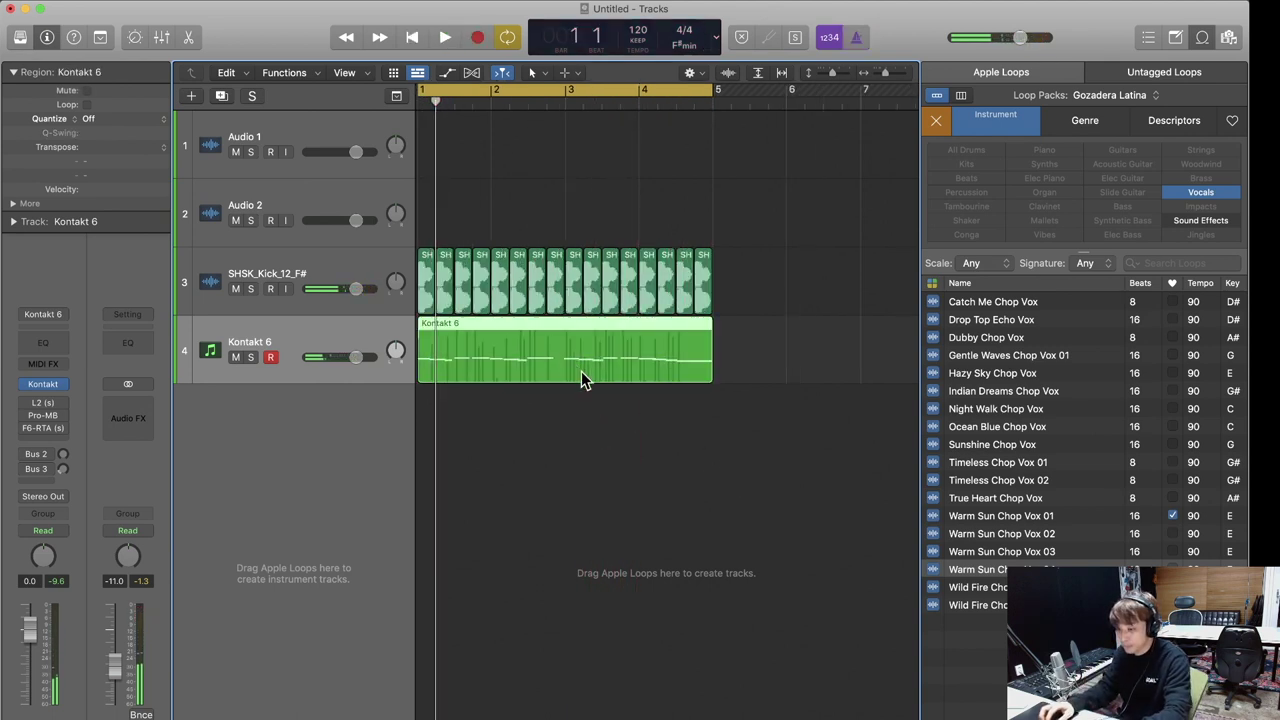
key(space)
key(space)
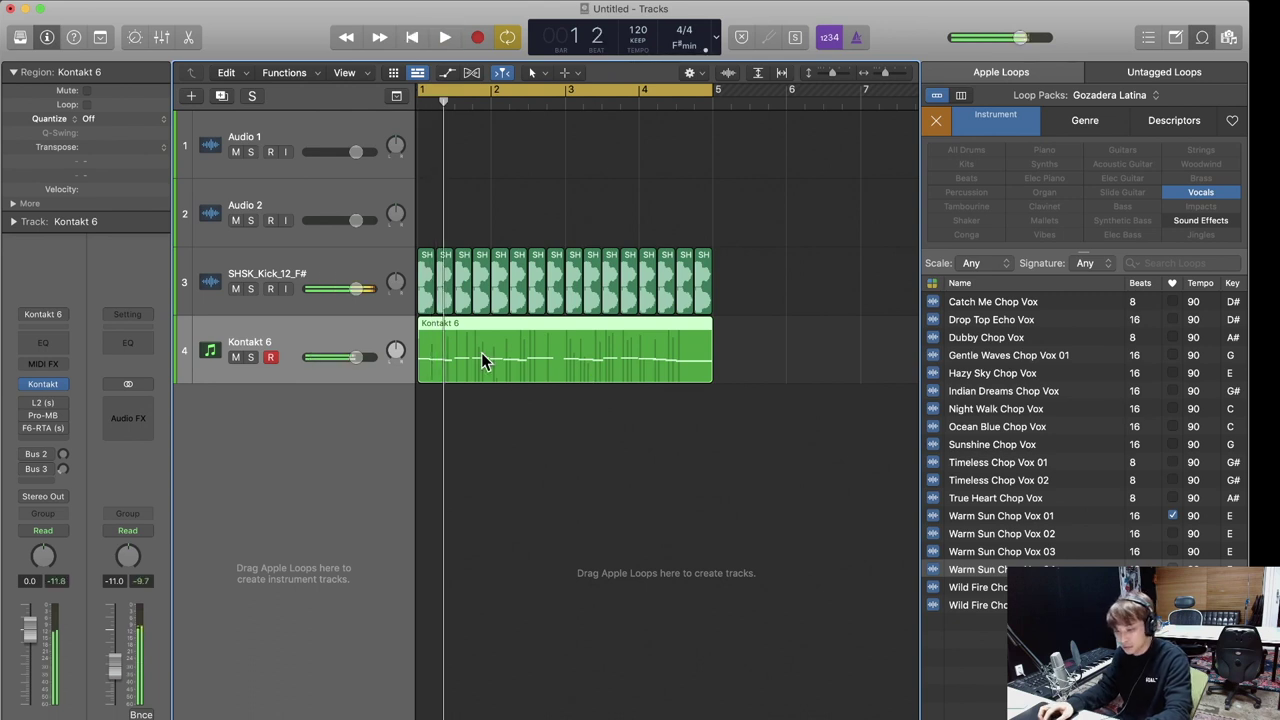
key(p)
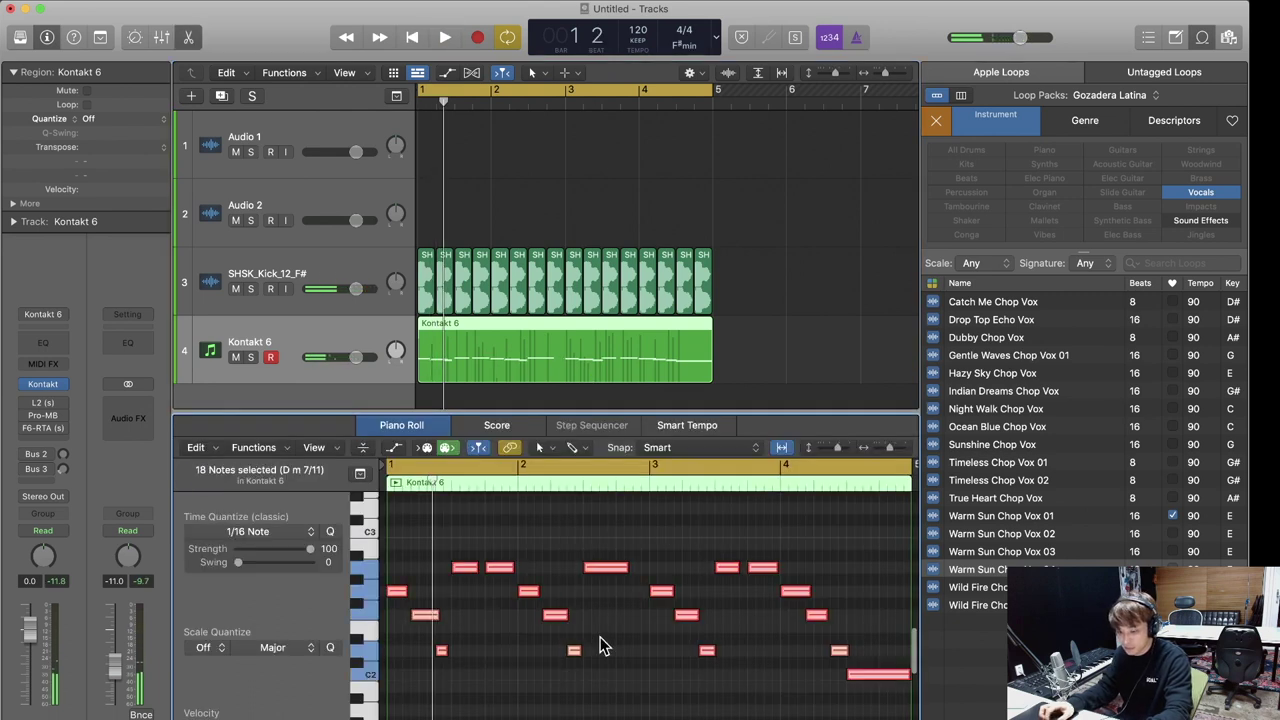
Play through the recorded Kontakt 6 melody with its notes enlarged in the Piano Roll and close the Apple Loops browser.
key(space)
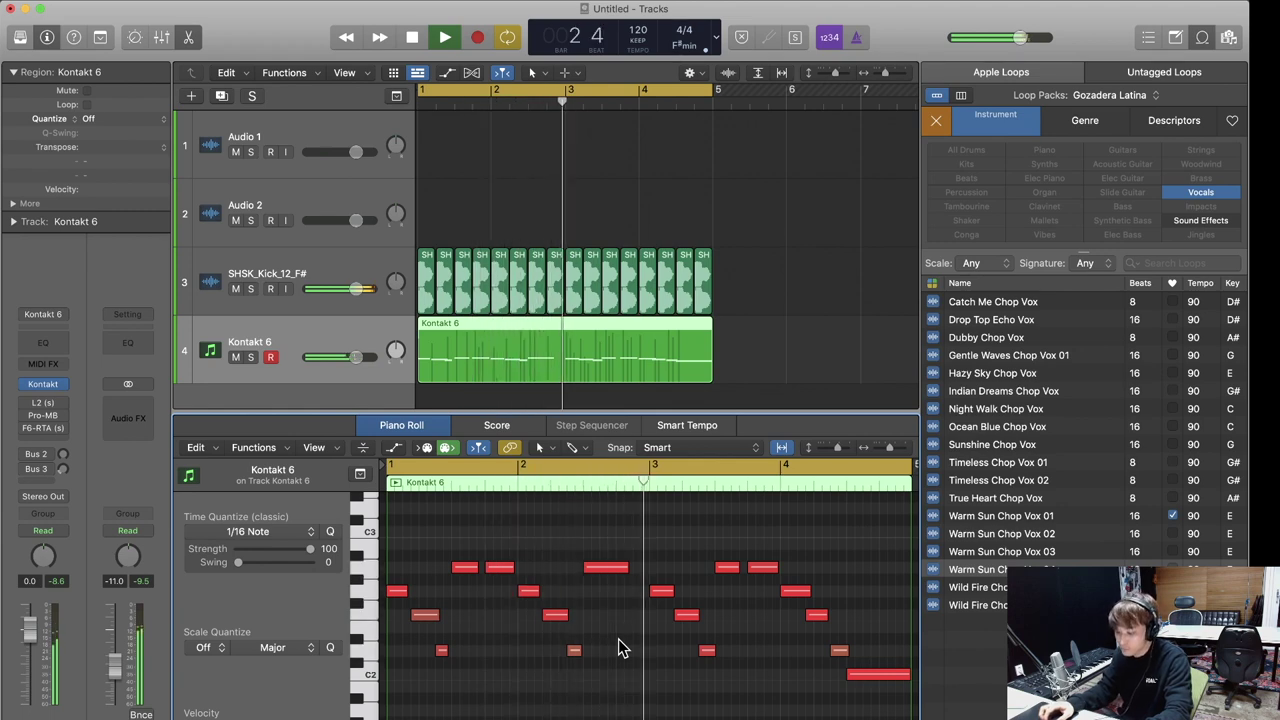
key(super+Left)
key(super+Up)
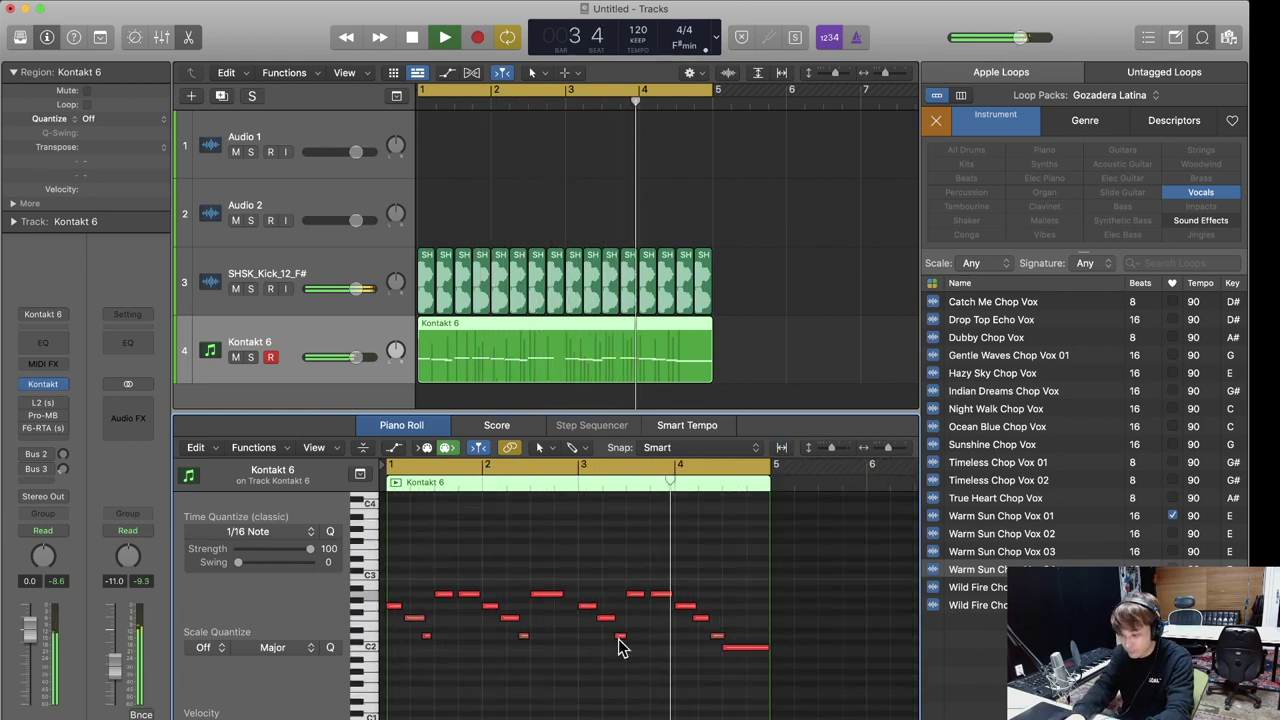
key(super+Down)
key(super+Right)
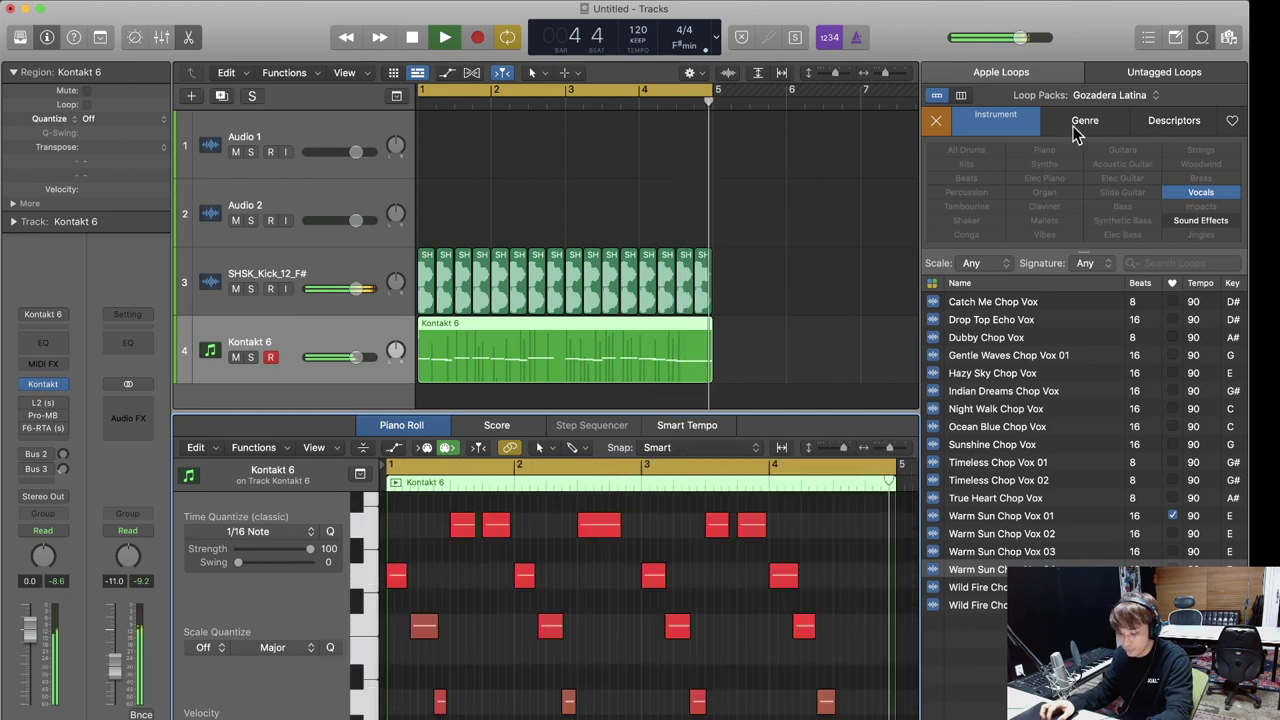
key(space)
key(o)
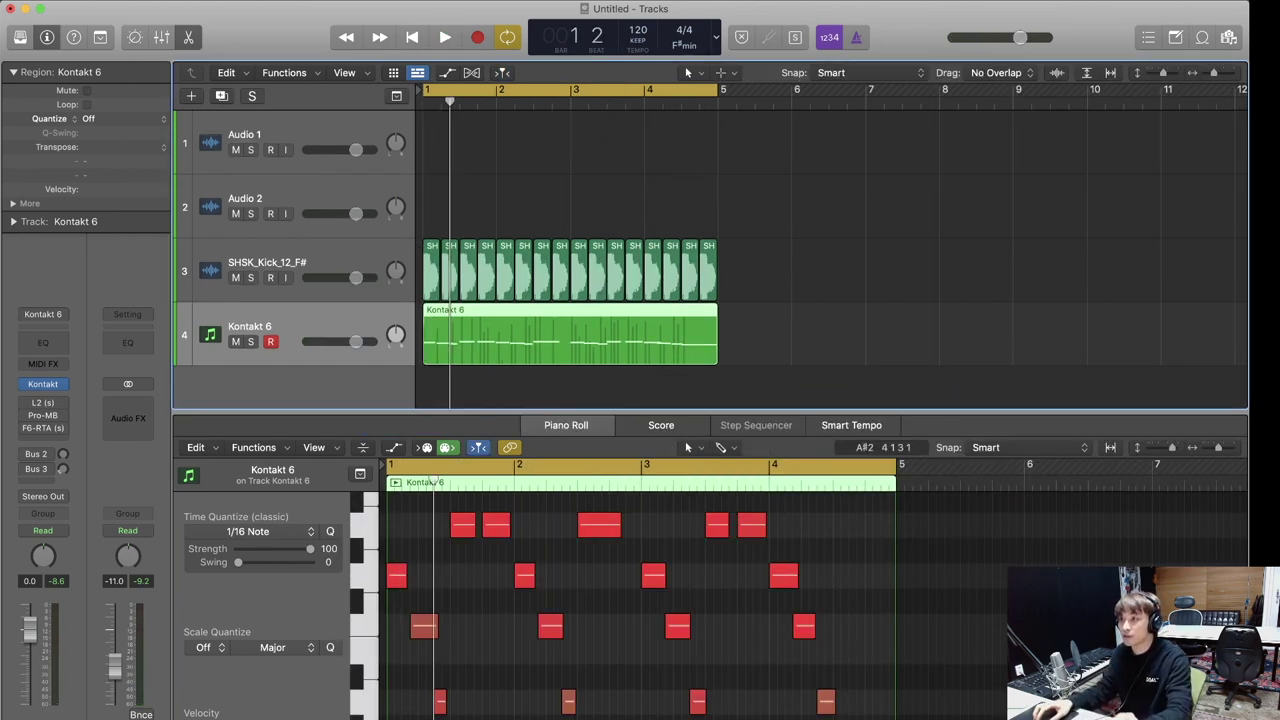
Replace the L2 plug-in on the Kontakt 6 track with stereo RVox and set its compression to -6.0, checking it in playback.
click(64, 403)
mouse_move(115, 470)
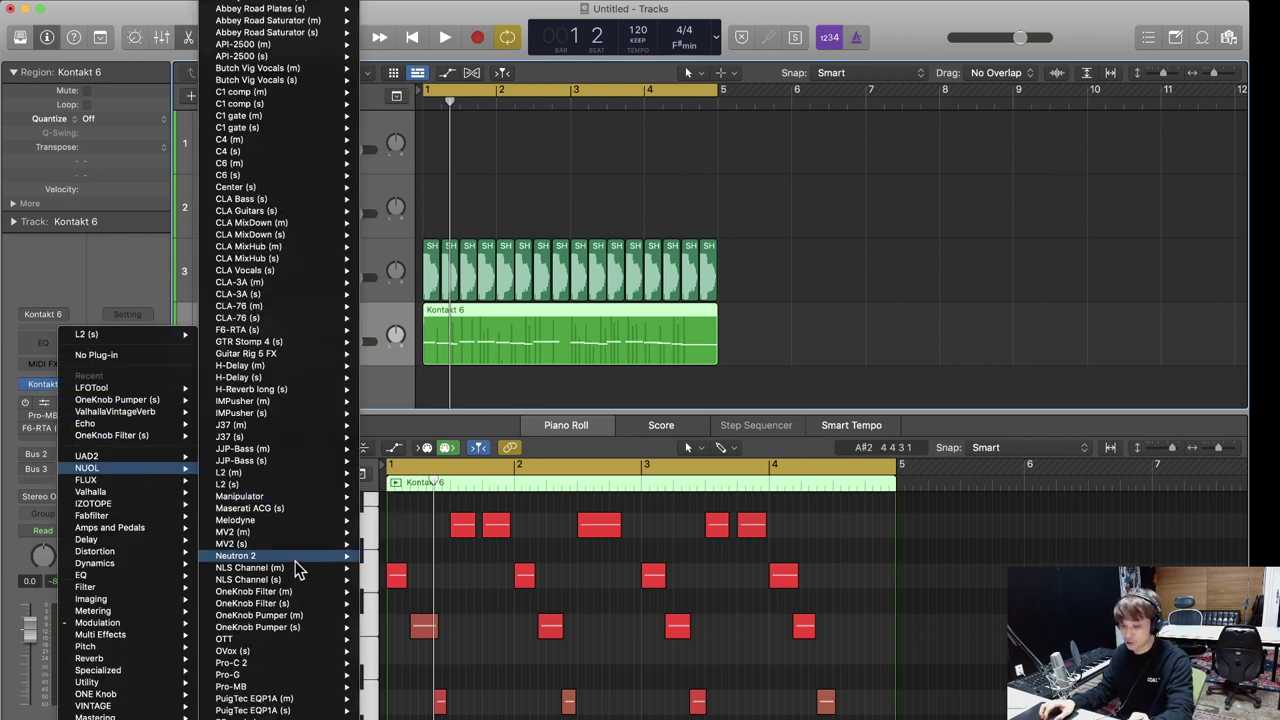
scroll(295, 561, down, 5)
scroll(295, 561, down, 2)
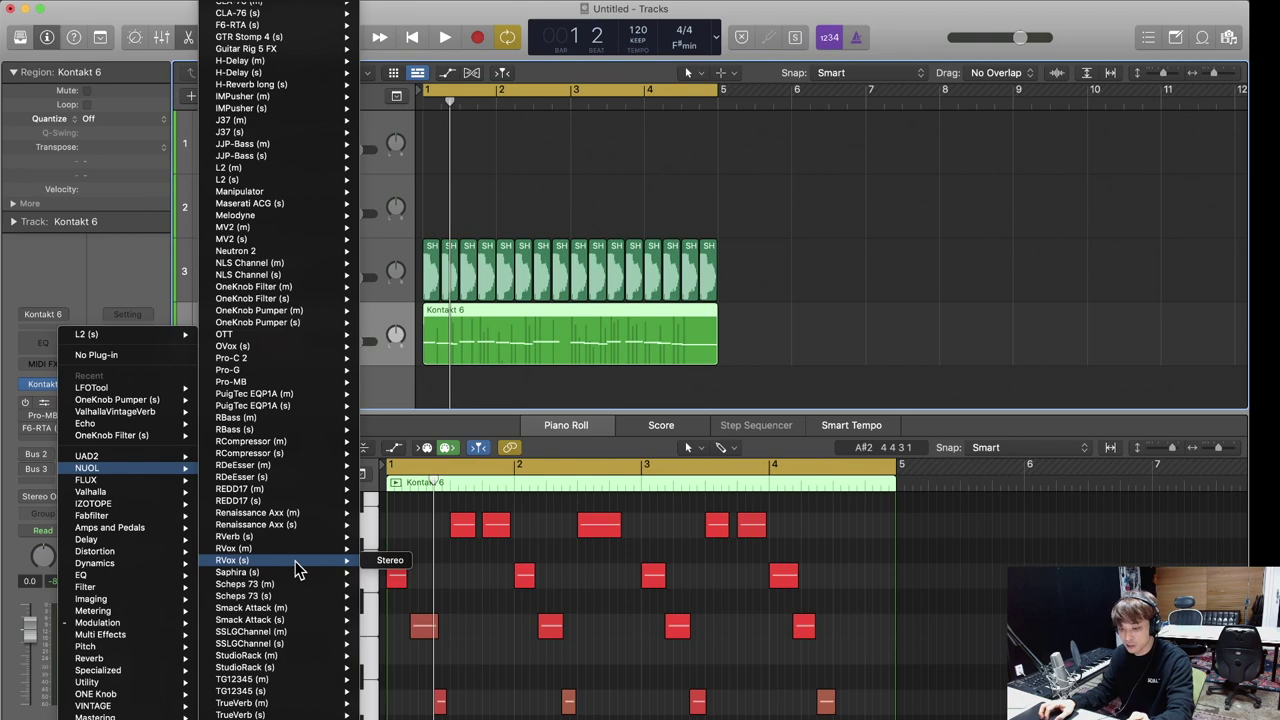
click(390, 560)
drag(565, 201, 1067, 90)
drag(1030, 234, 1030, 252)
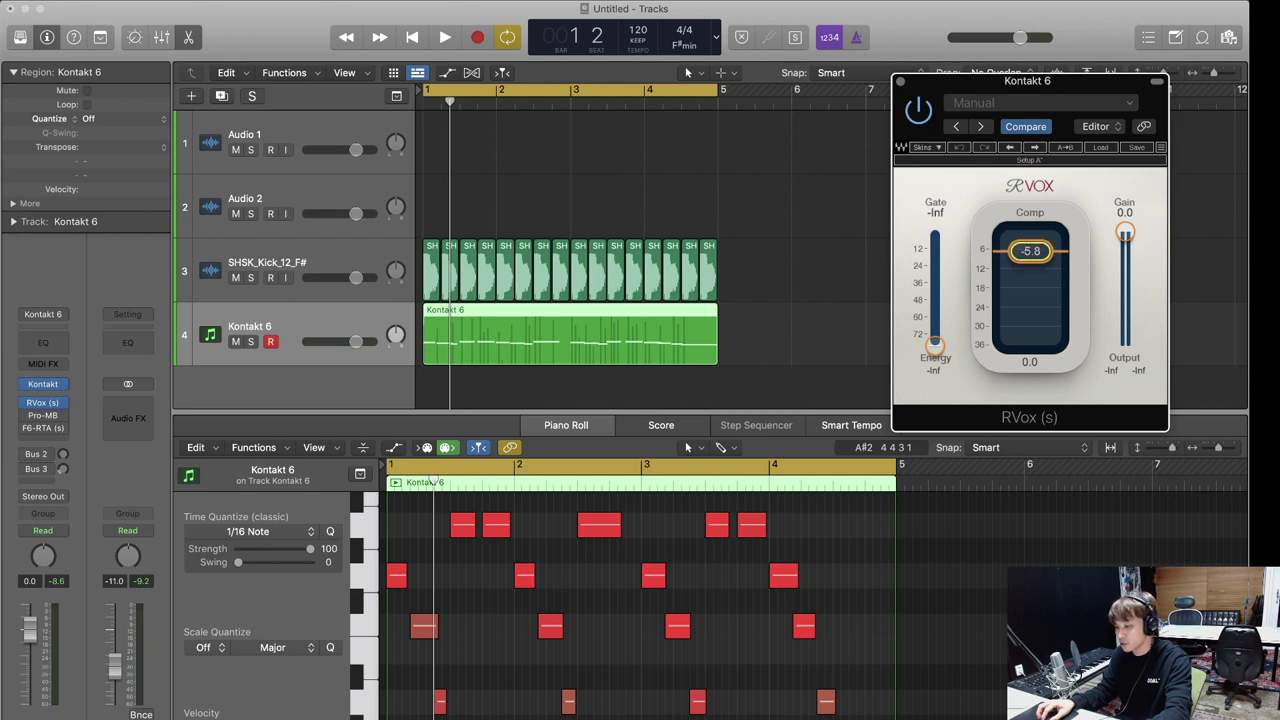
key(space)
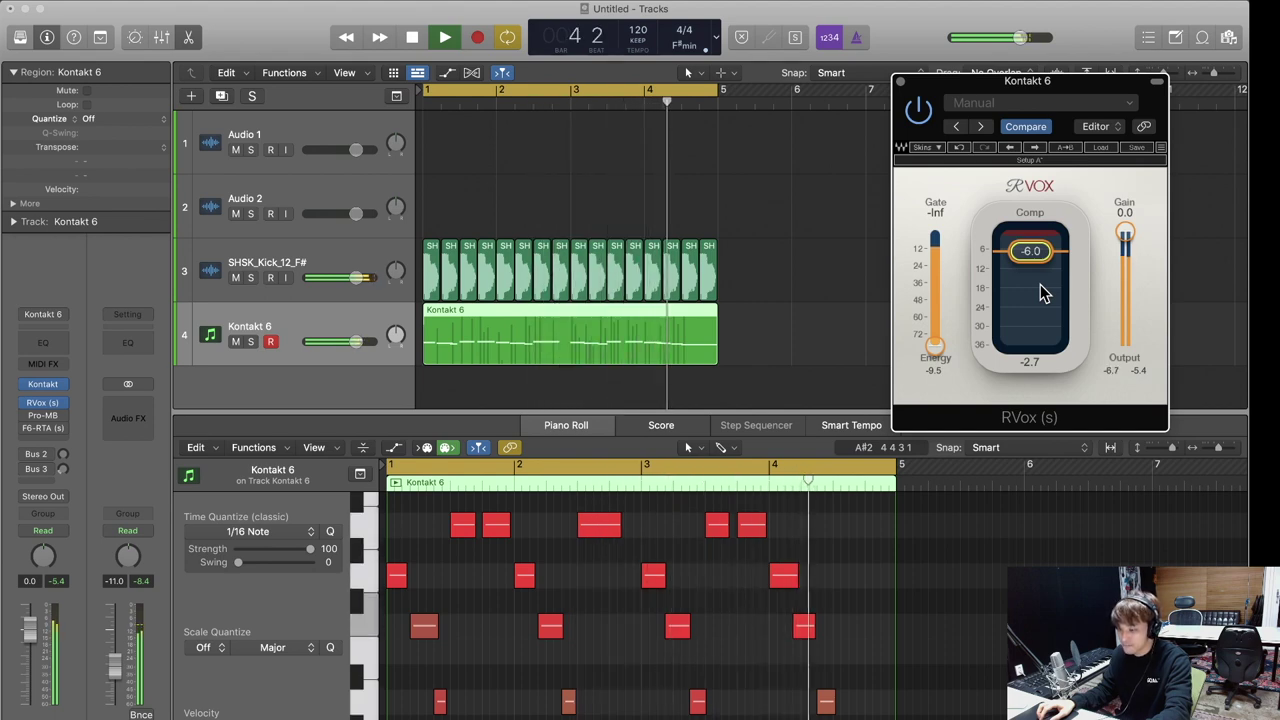
key(space)
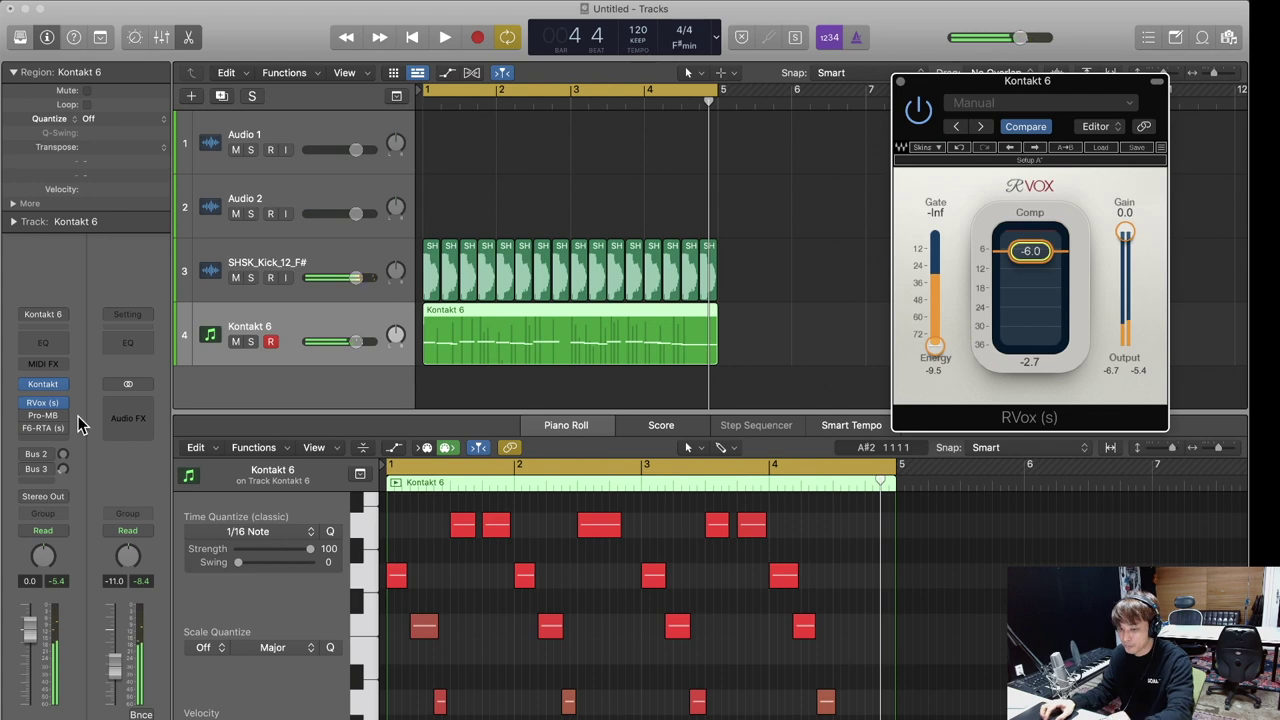
Replace the Pro-MB plug-in on the Kontakt 6 track with the stereo Abbey Road Saturator and close the RVox window.
click(70, 425)
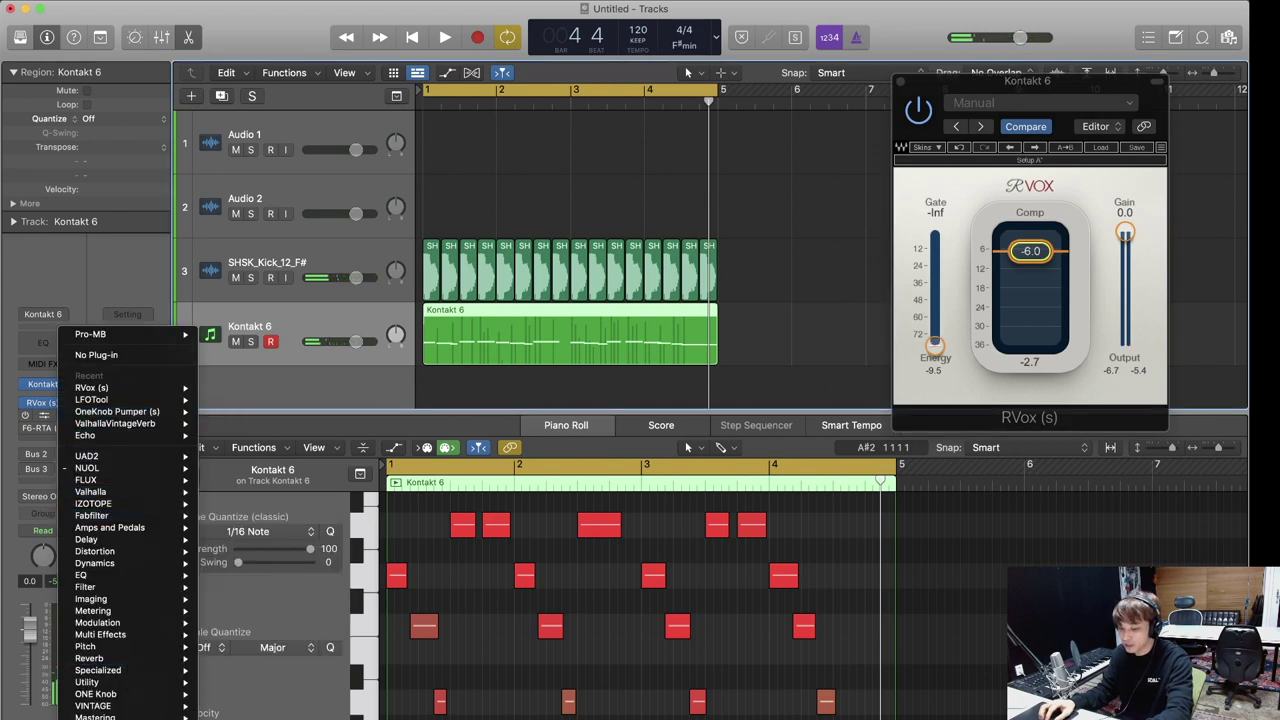
mouse_move(95, 712)
mouse_move(247, 703)
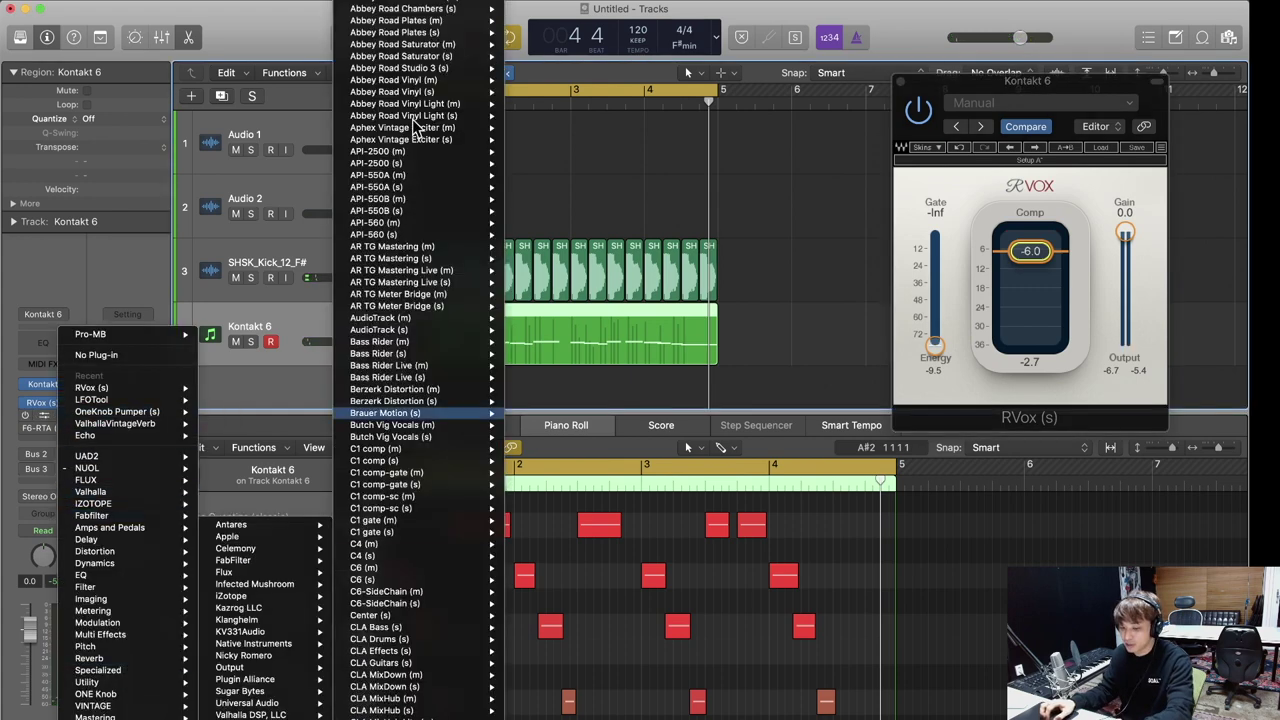
mouse_move(420, 50)
click(530, 50)
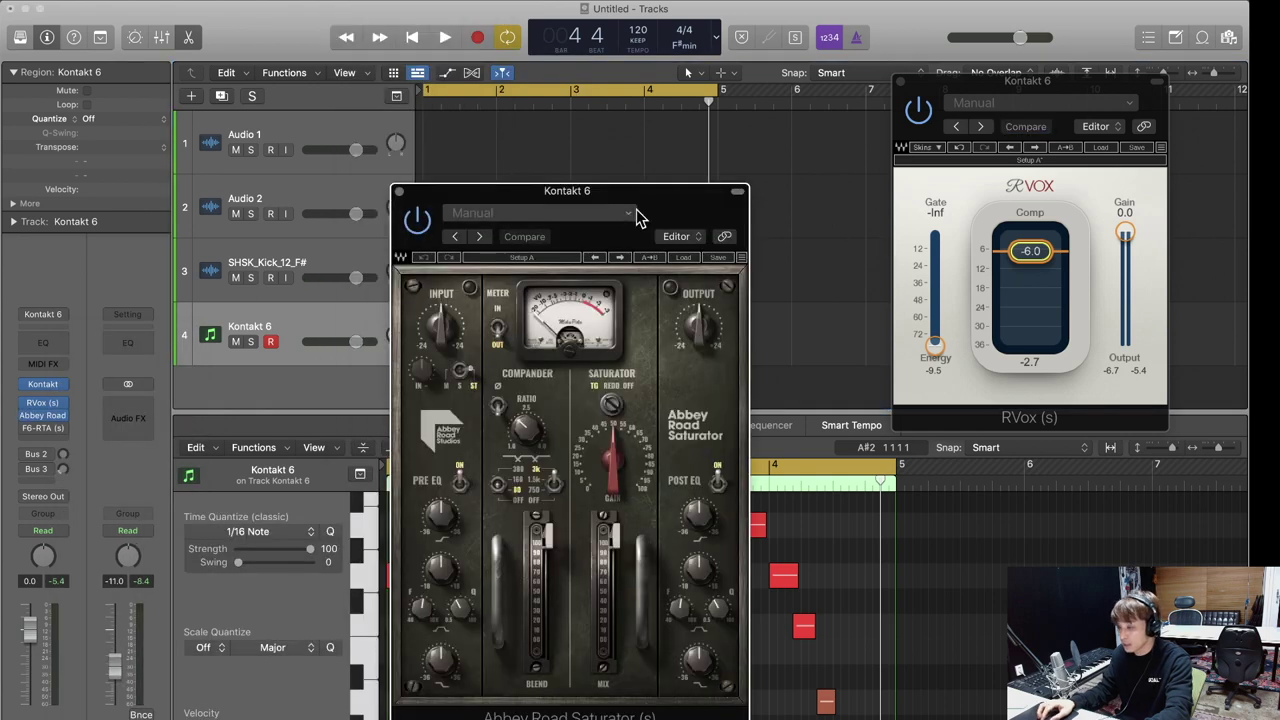
click(628, 213)
click(672, 206)
drag(672, 206, 1136, 181)
drag(1113, 80, 962, 73)
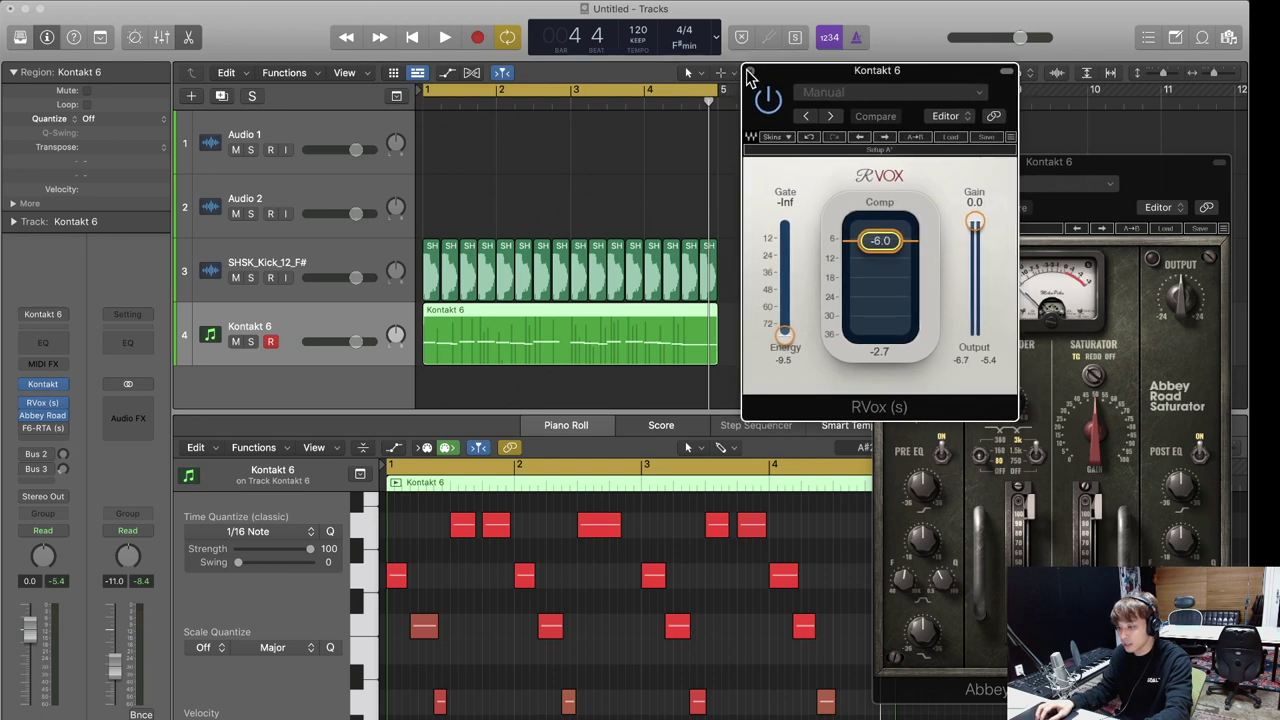
click(750, 76)
drag(1018, 166, 990, 140)
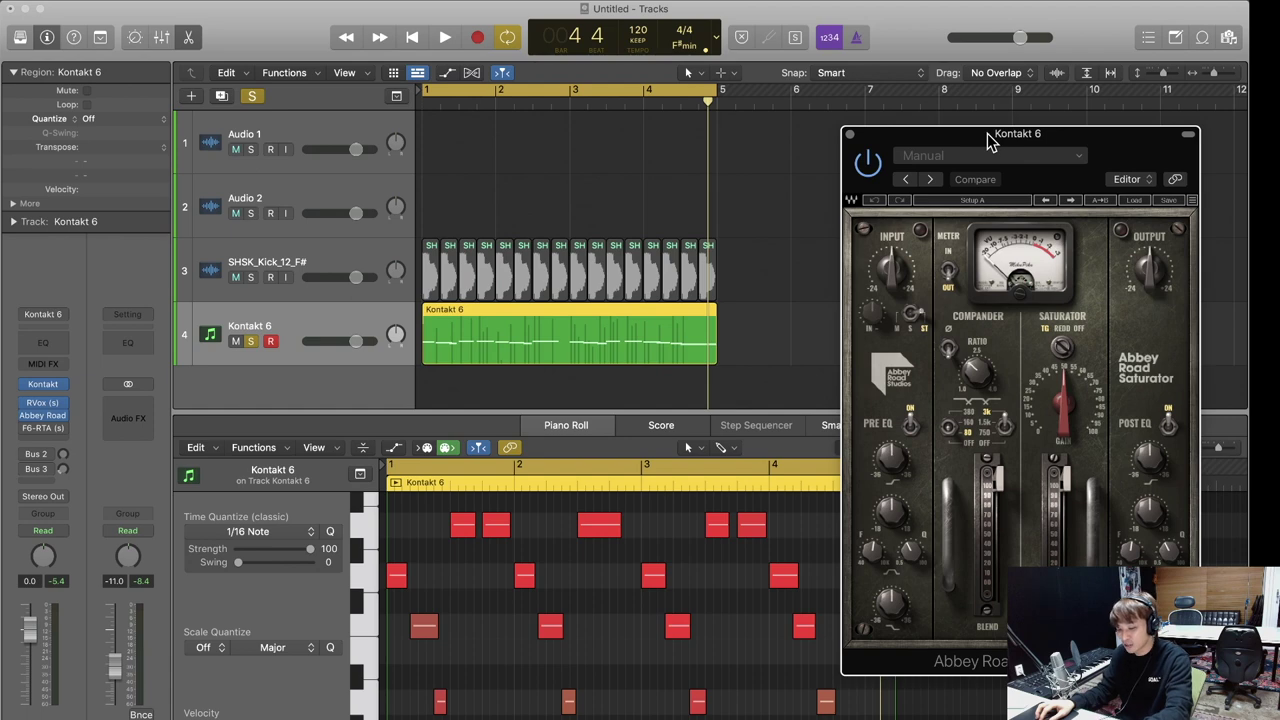
Audition the Abbey Road Saturator on the soloed Kontakt 6 track, comparing it bypassed and active and trying a lower mix.
key(space)
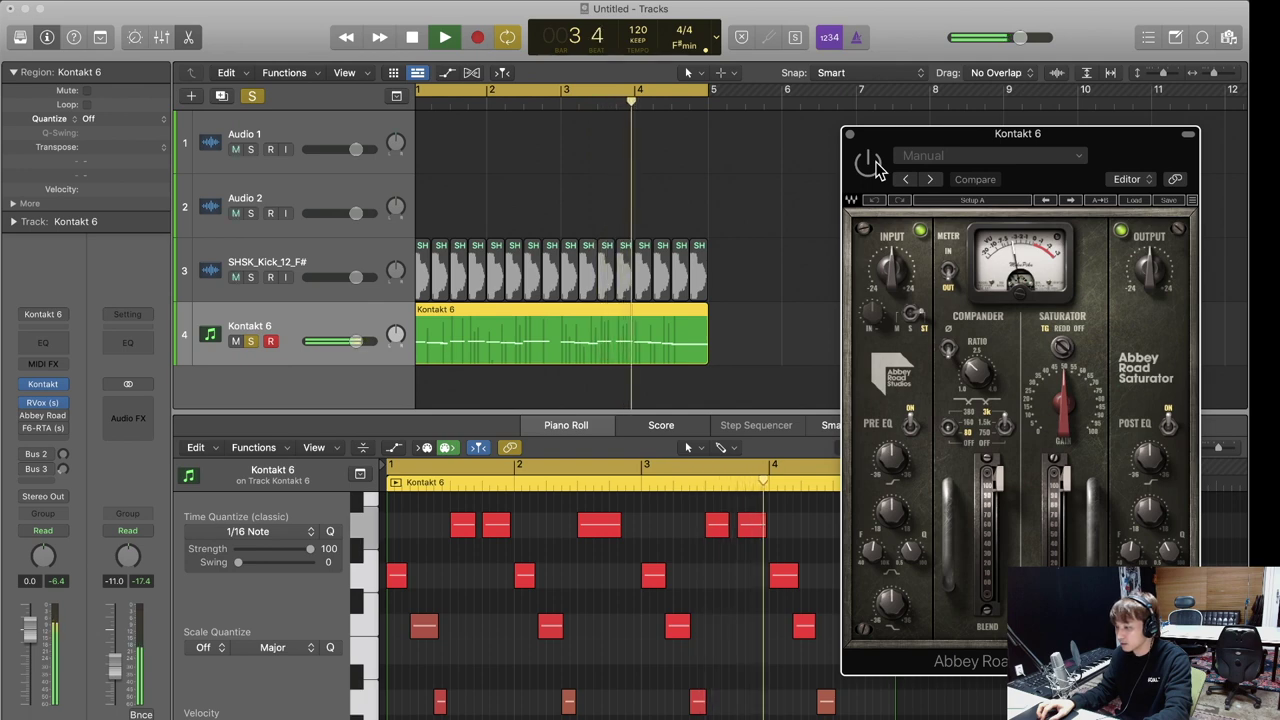
click(869, 164)
mouse_move(1070, 425)
mouse_down()
mouse_move(1070, 385)
mouse_move(1070, 403)
mouse_up()
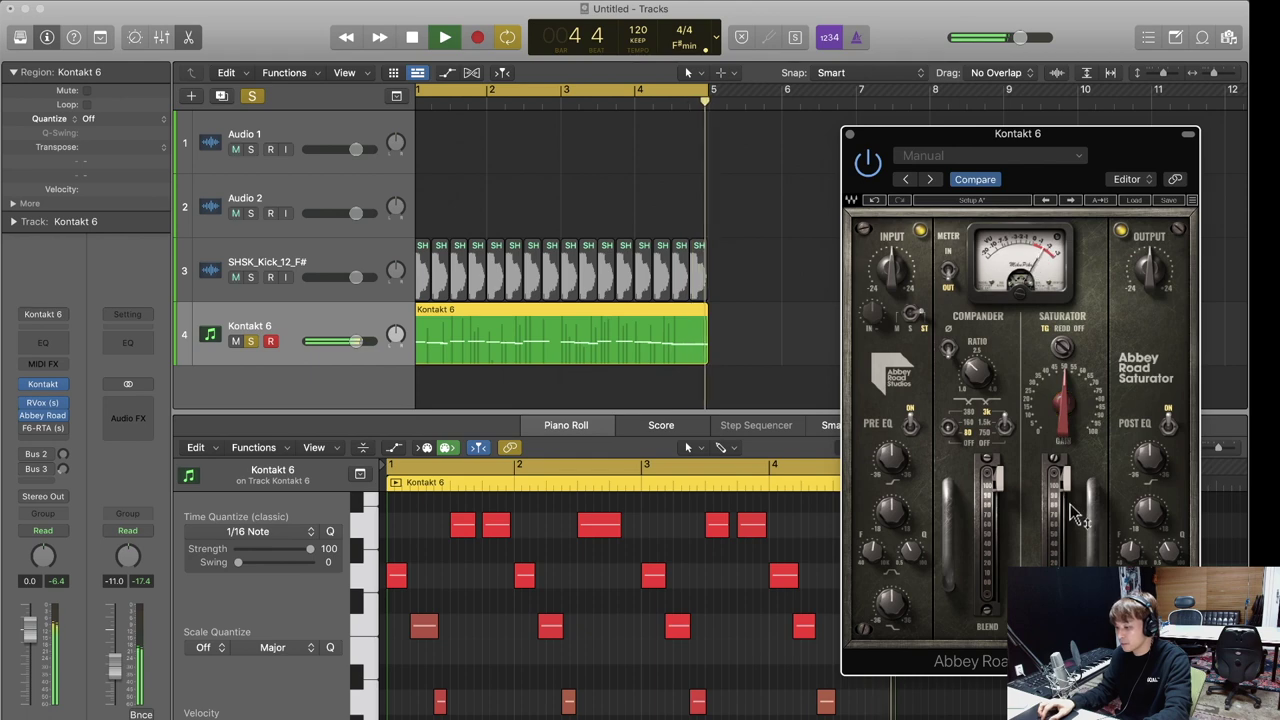
key(space)
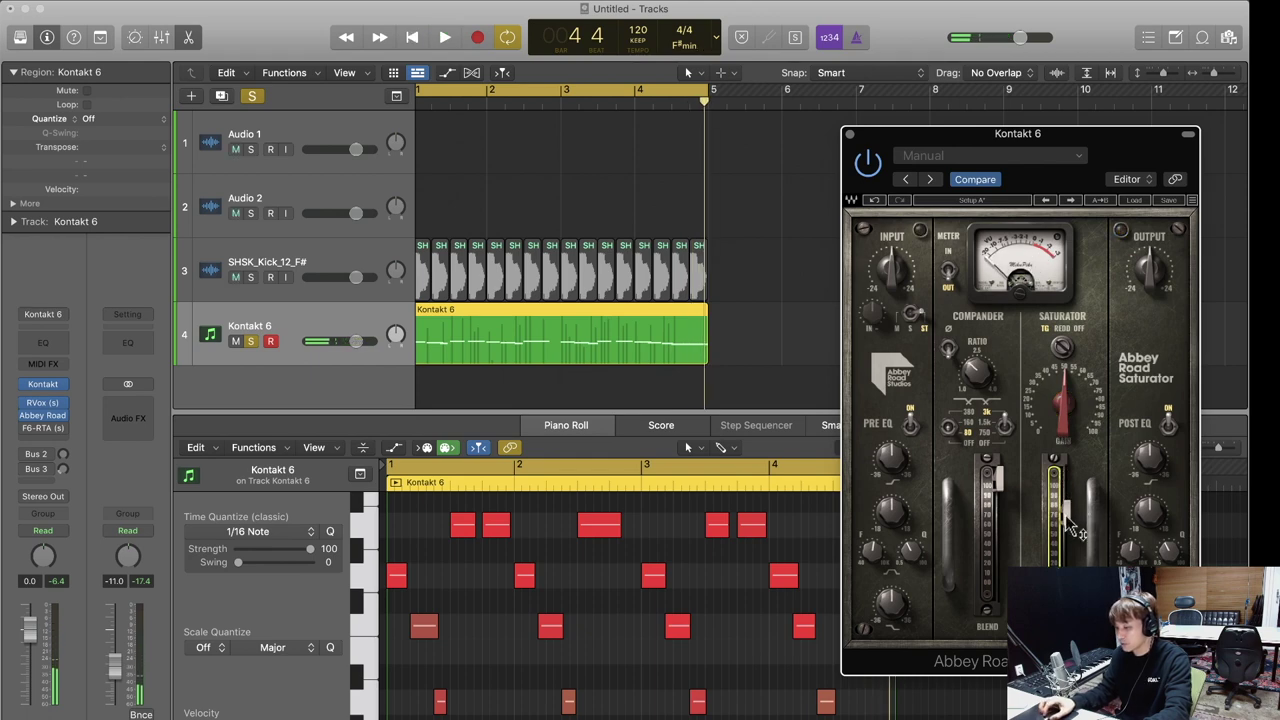
drag(1066, 520, 1066, 532)
key(space)
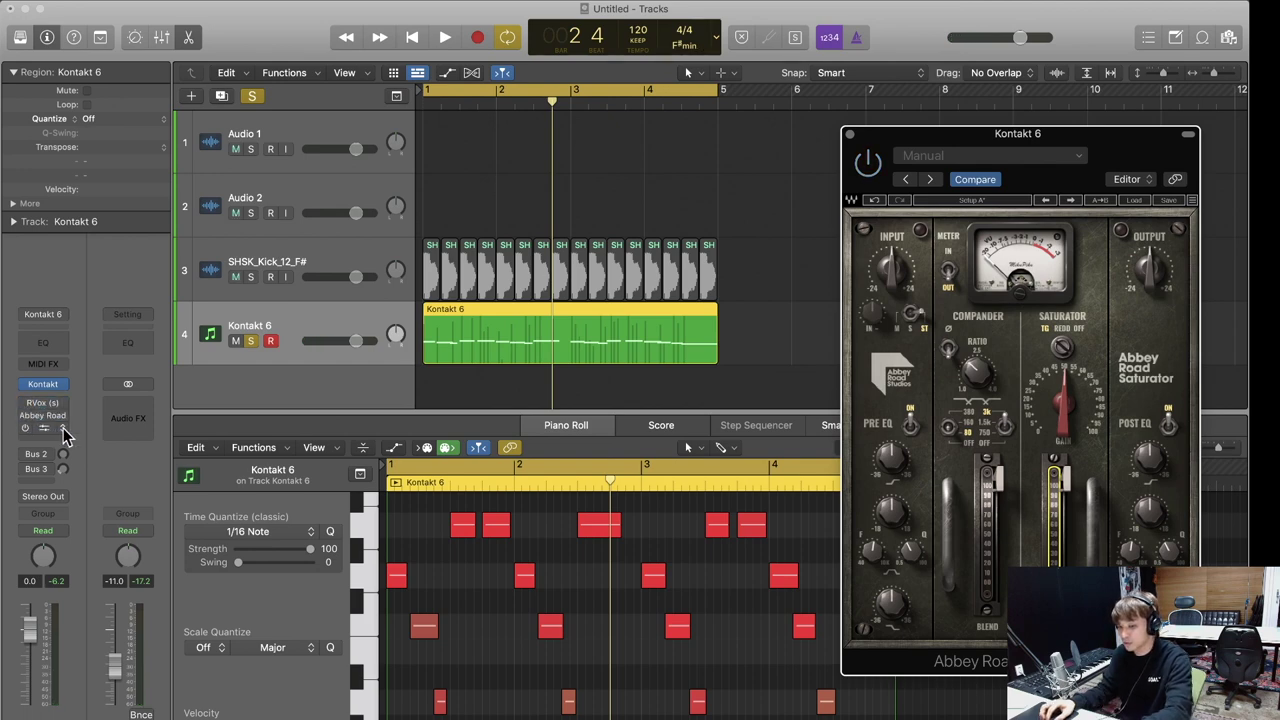
Remove the F6-RTA plug-in from the Kontakt 6 track and compare the melody with RVox and the saturator bypassed and active.
click(64, 429)
click(126, 356)
click(510, 390)
key(space)
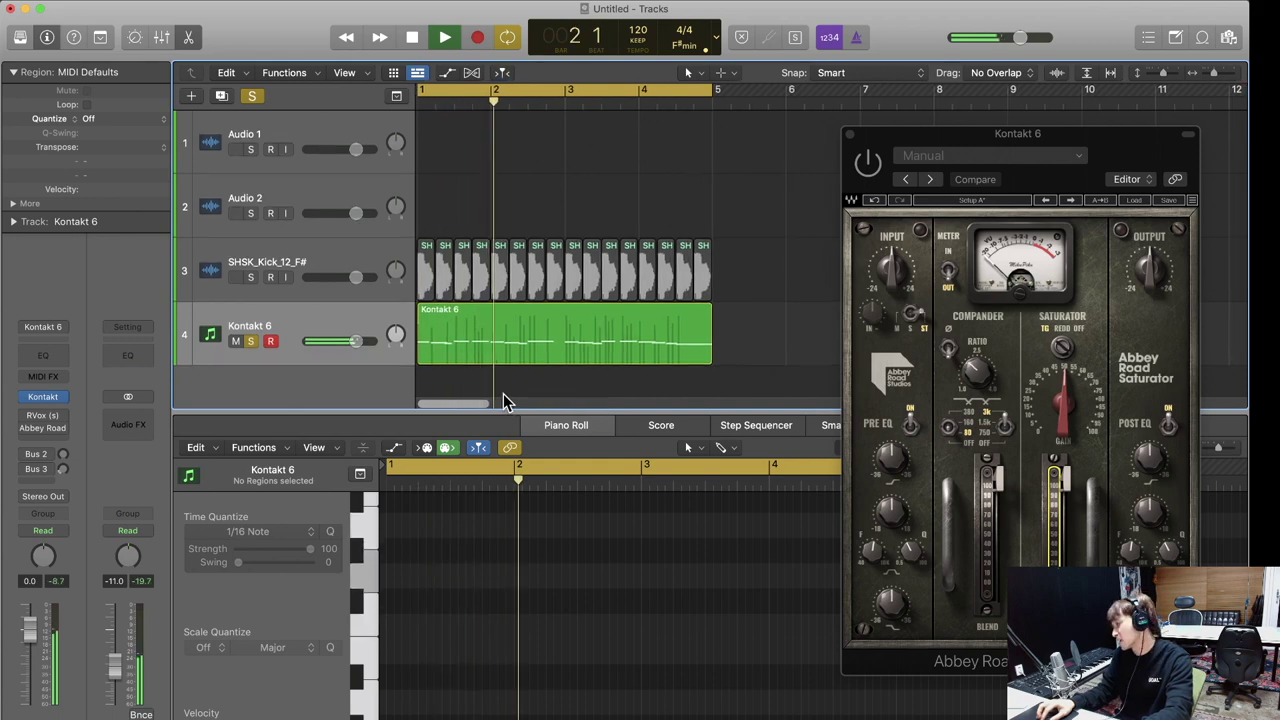
key(space)
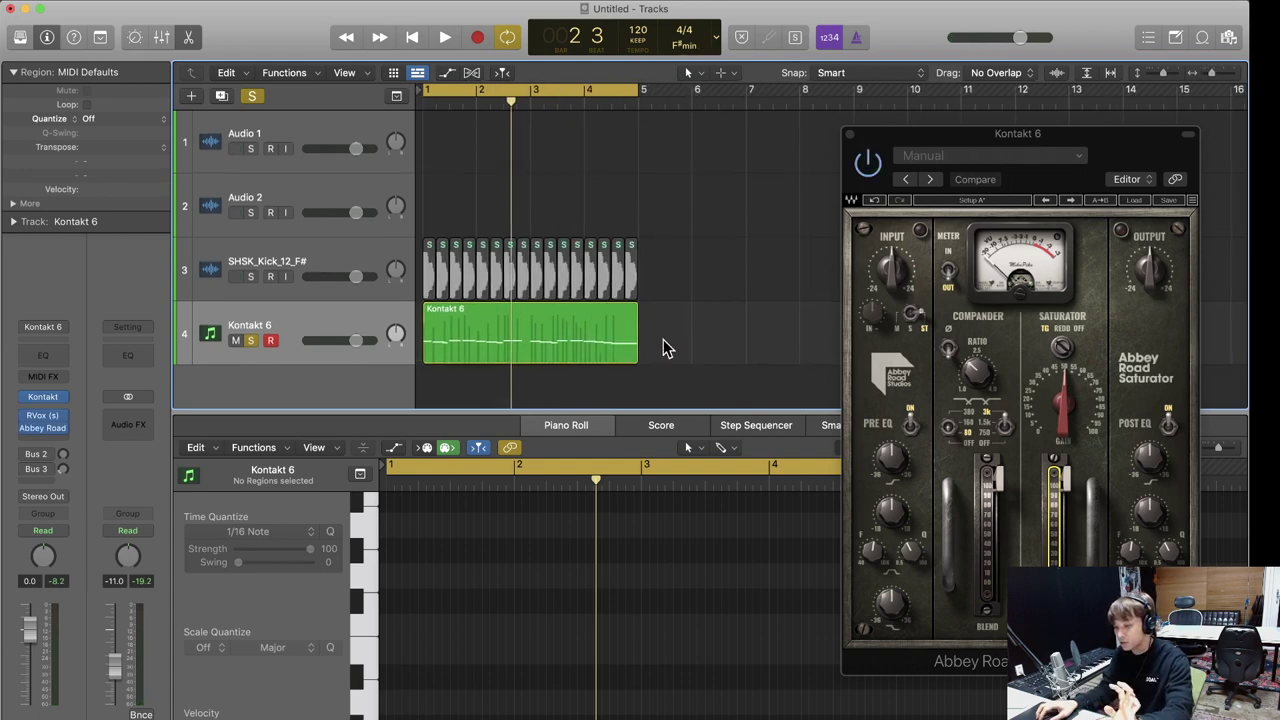
key(space)
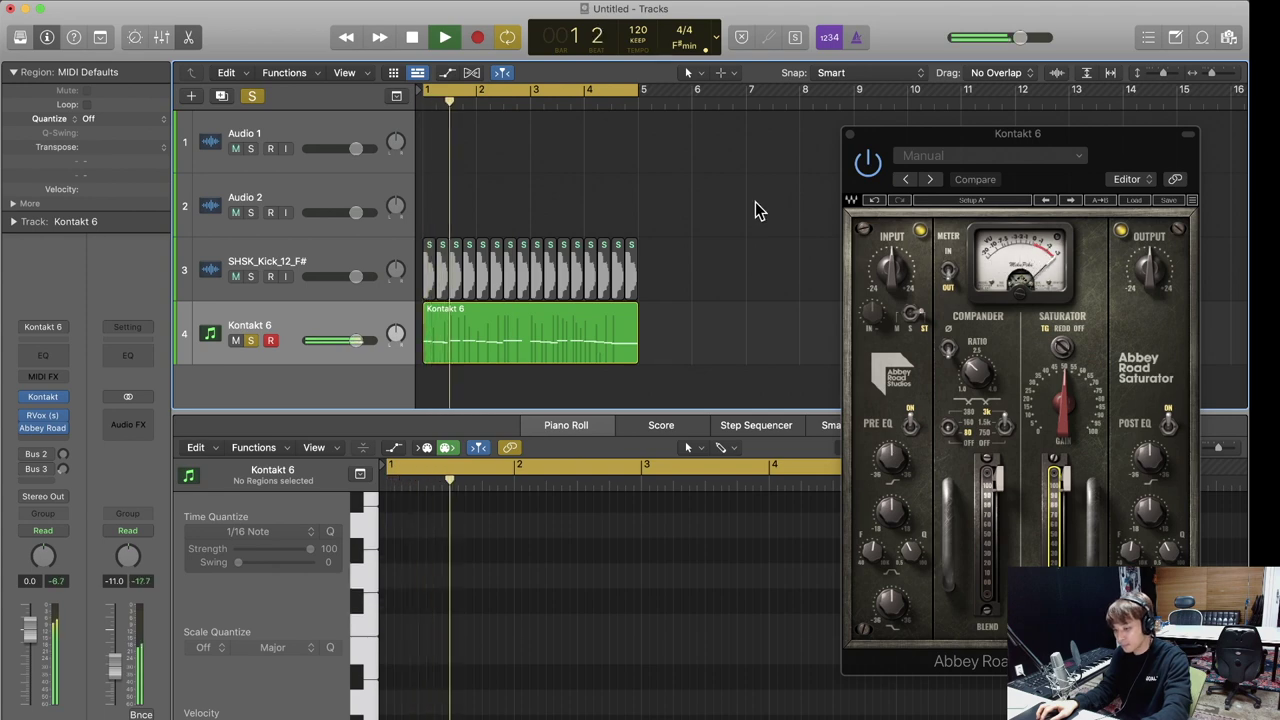
Insert OTT after the Abbey Road Saturator with its depth at 44%, close the saturator window and audition the melody.
mouse_move(25, 425)
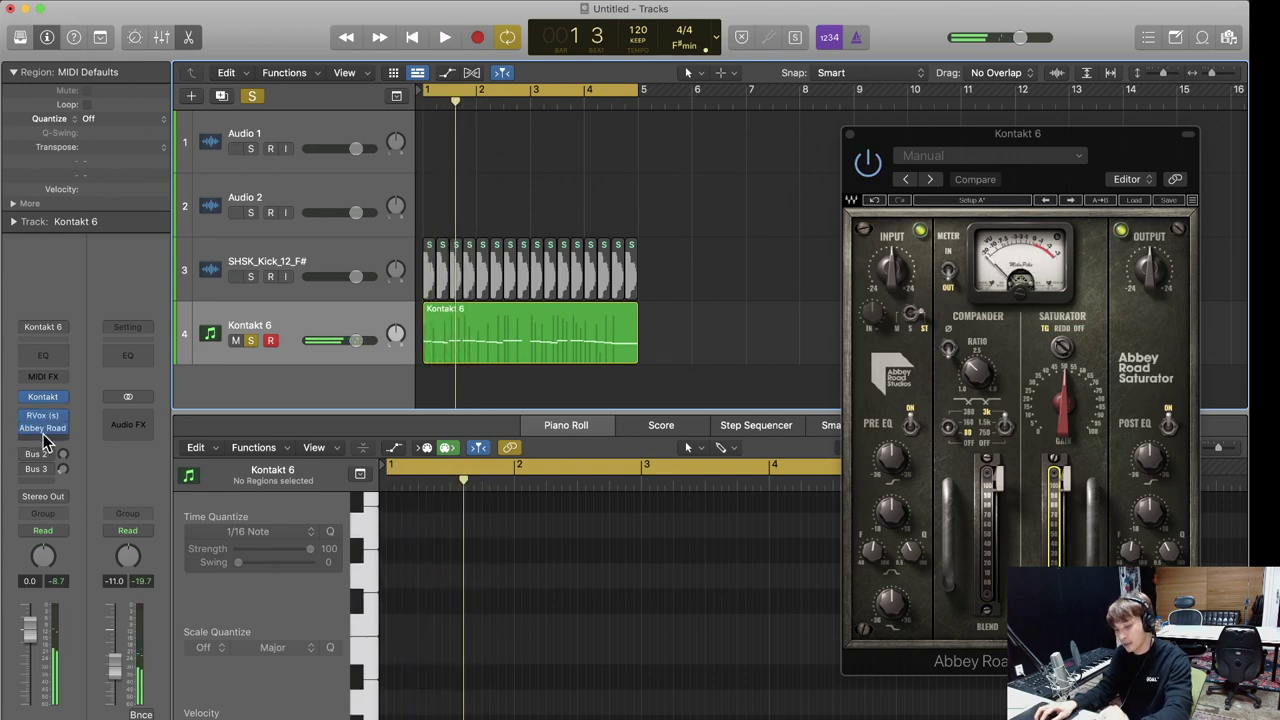
click(58, 446)
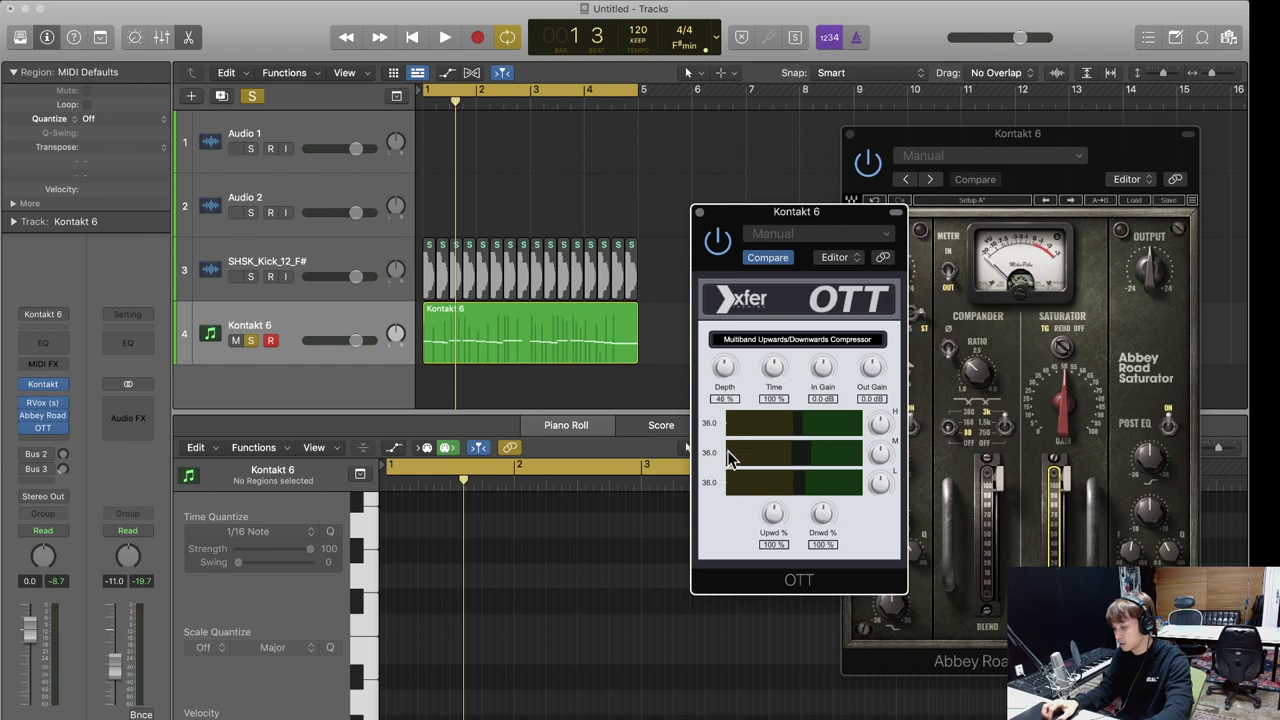
drag(808, 210, 1042, 138)
click(866, 143)
click(849, 134)
key(space)
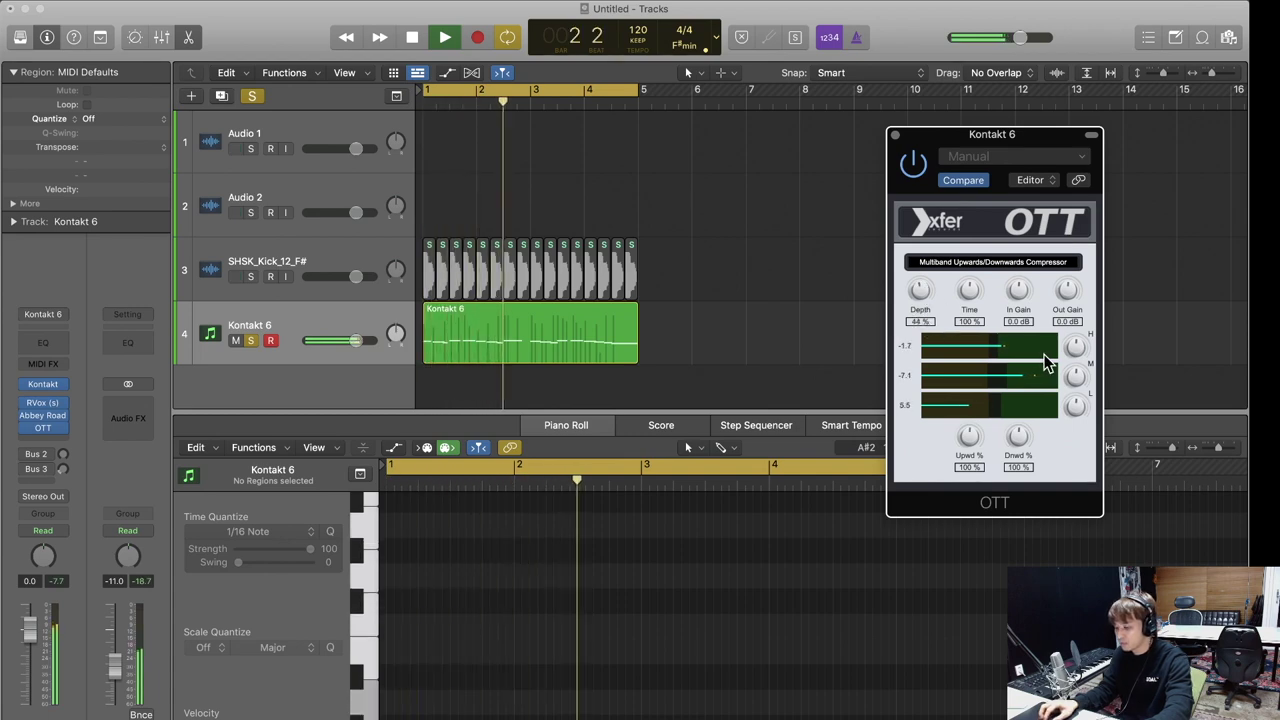
key(space)
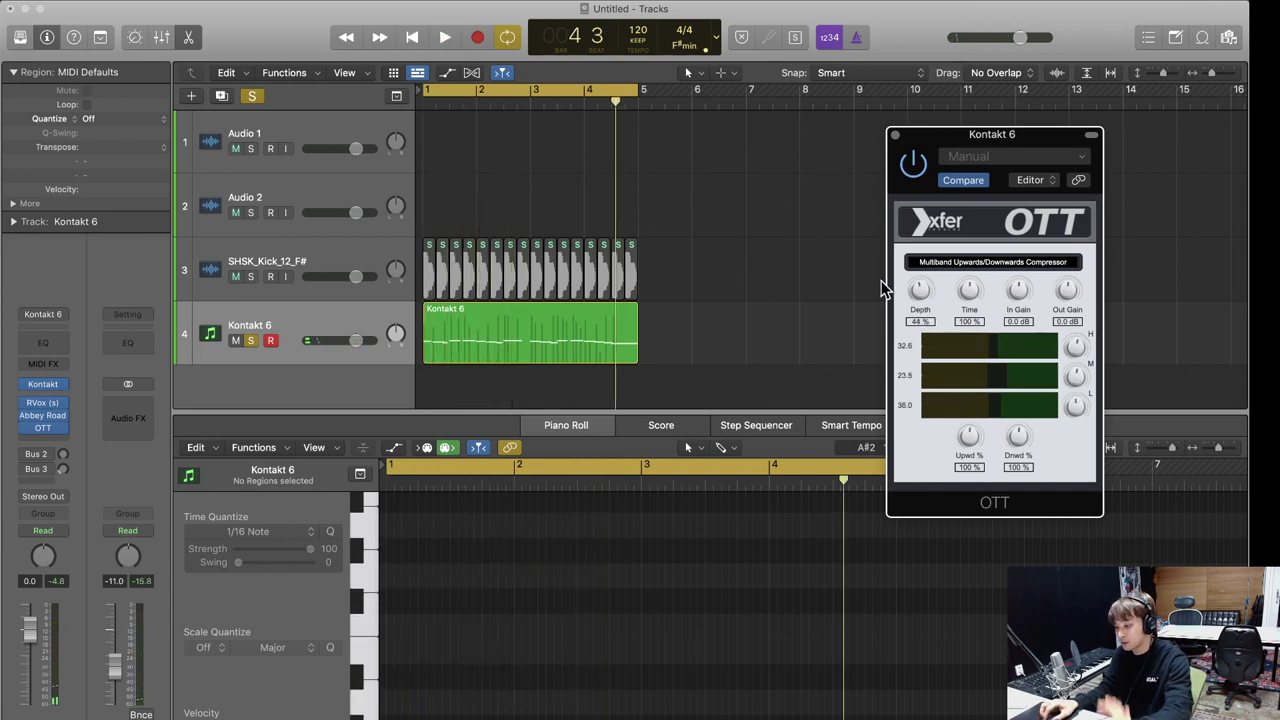
Raise the OTT depth to 61% during playback and close the OTT window.
key(space)
mouse_move(924, 291)
mouse_down()
mouse_move(927, 436)
mouse_move(933, 278)
mouse_move(940, 289)
mouse_up()
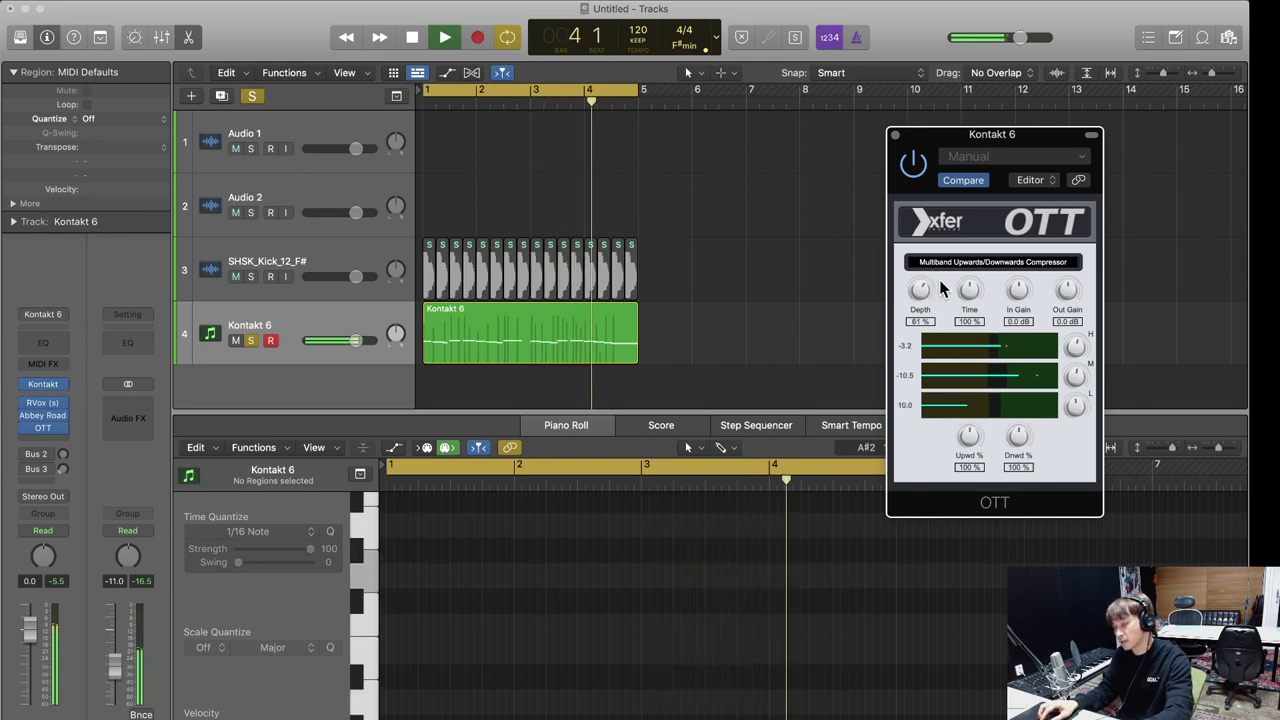
key(space)
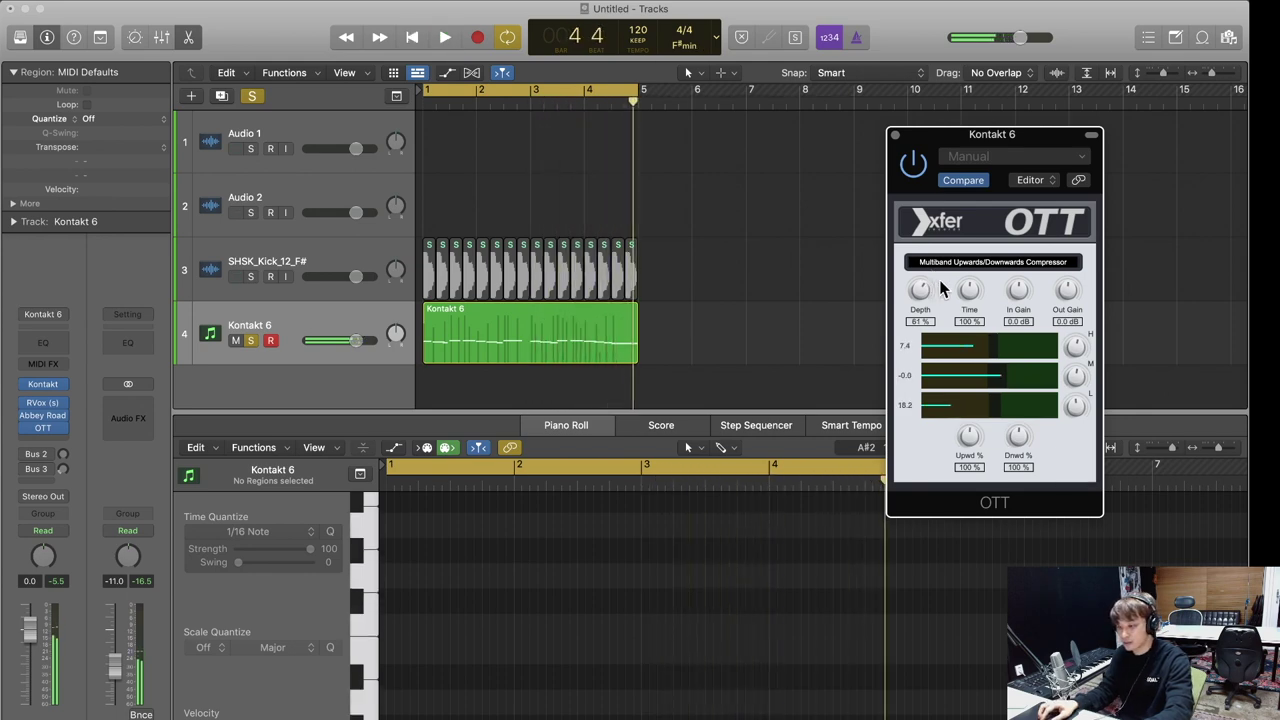
click(896, 136)
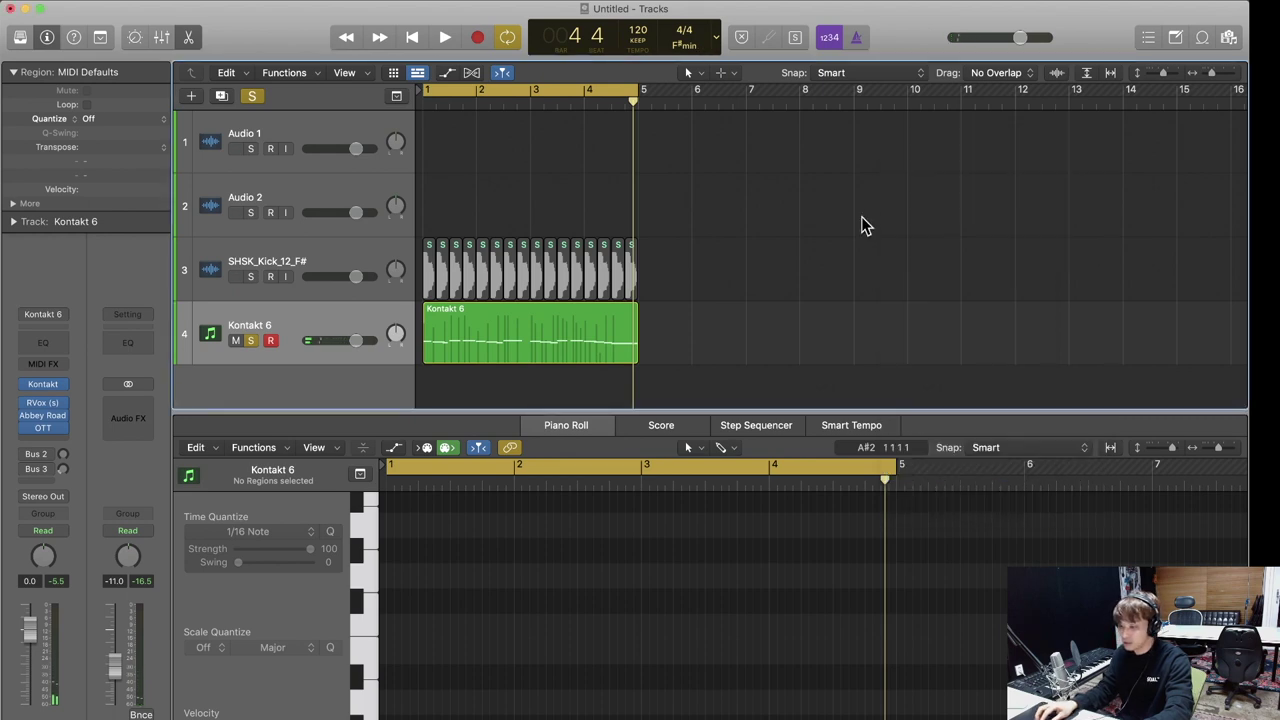
Unsolo the Kontakt 6 track and play it with the kick, comparing its three effects bypassed and active.
click(251, 341)
key(space)
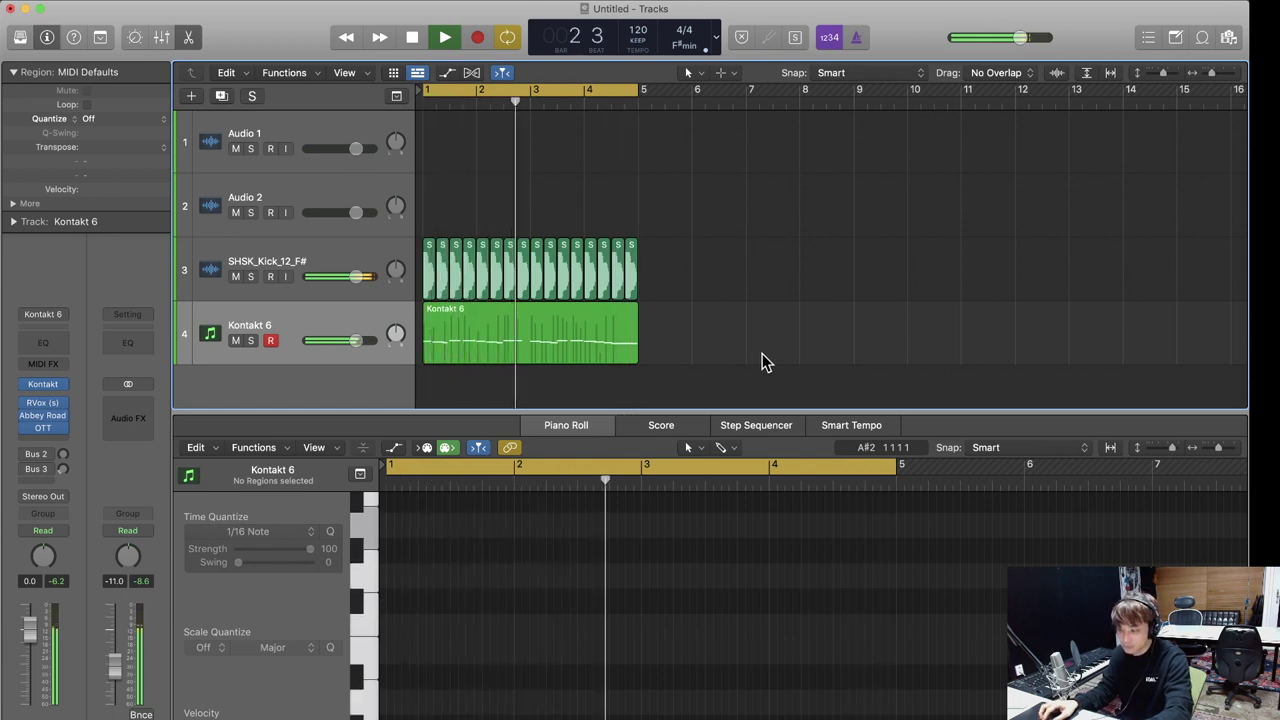
key(space)
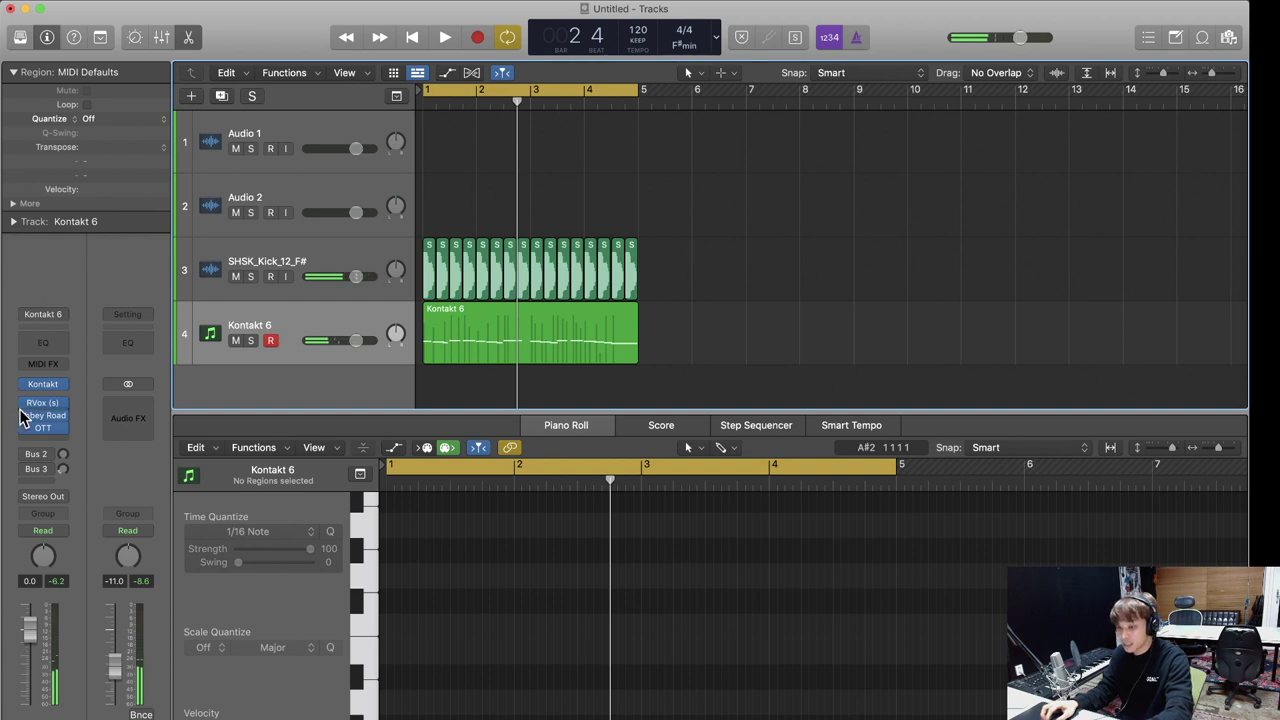
key(space)
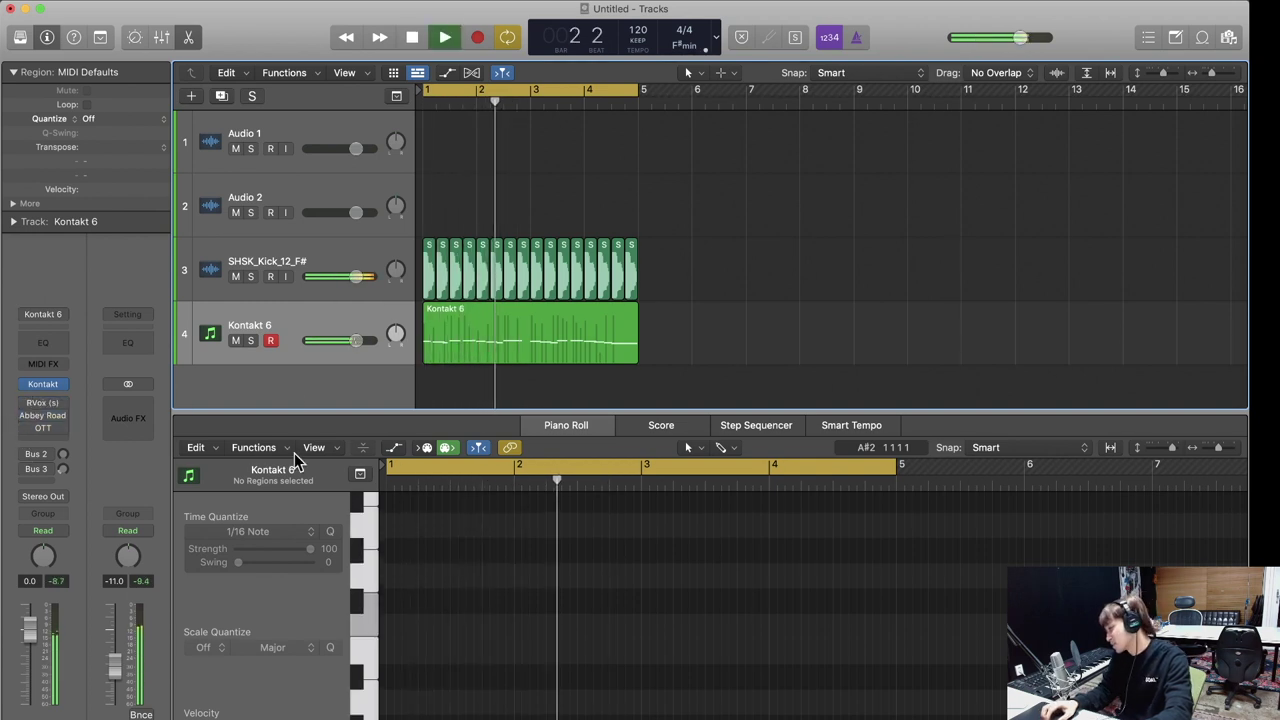
key(space)
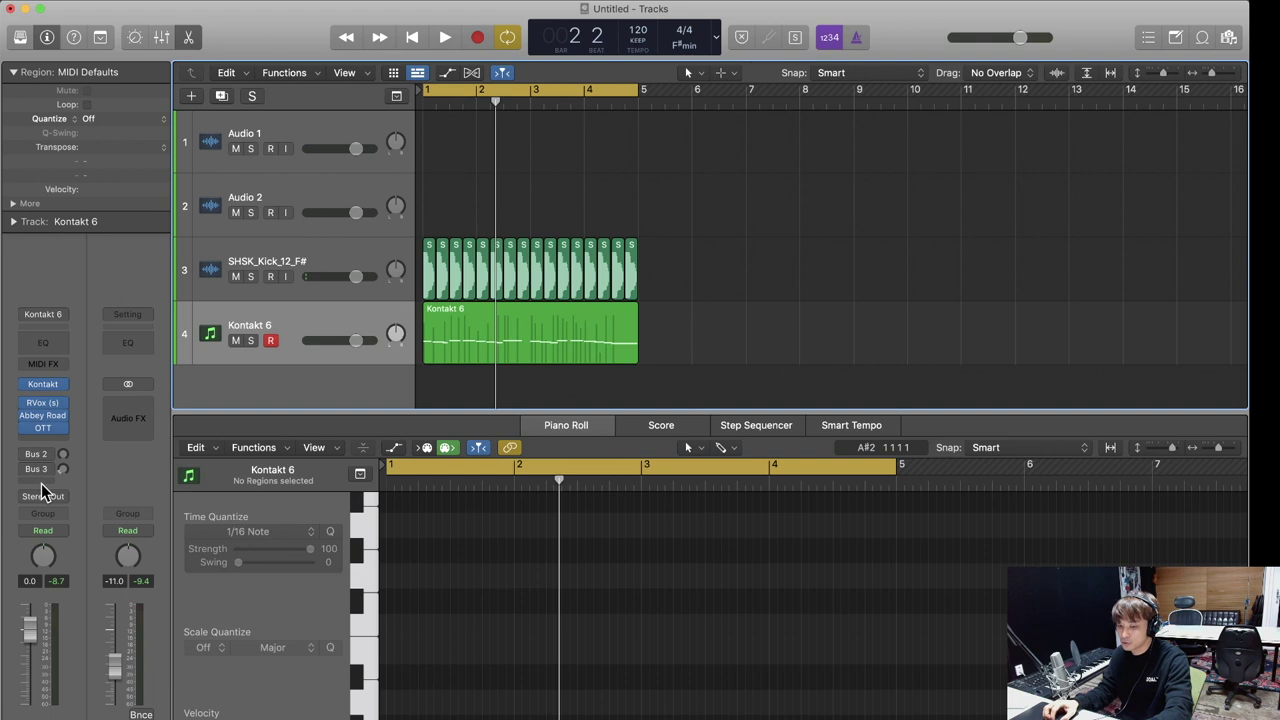
Add a Bus 4 send to the Kontakt 6 track and insert ValhallaVintageVerb on the new aux channel.
click(37, 481)
mouse_move(66, 508)
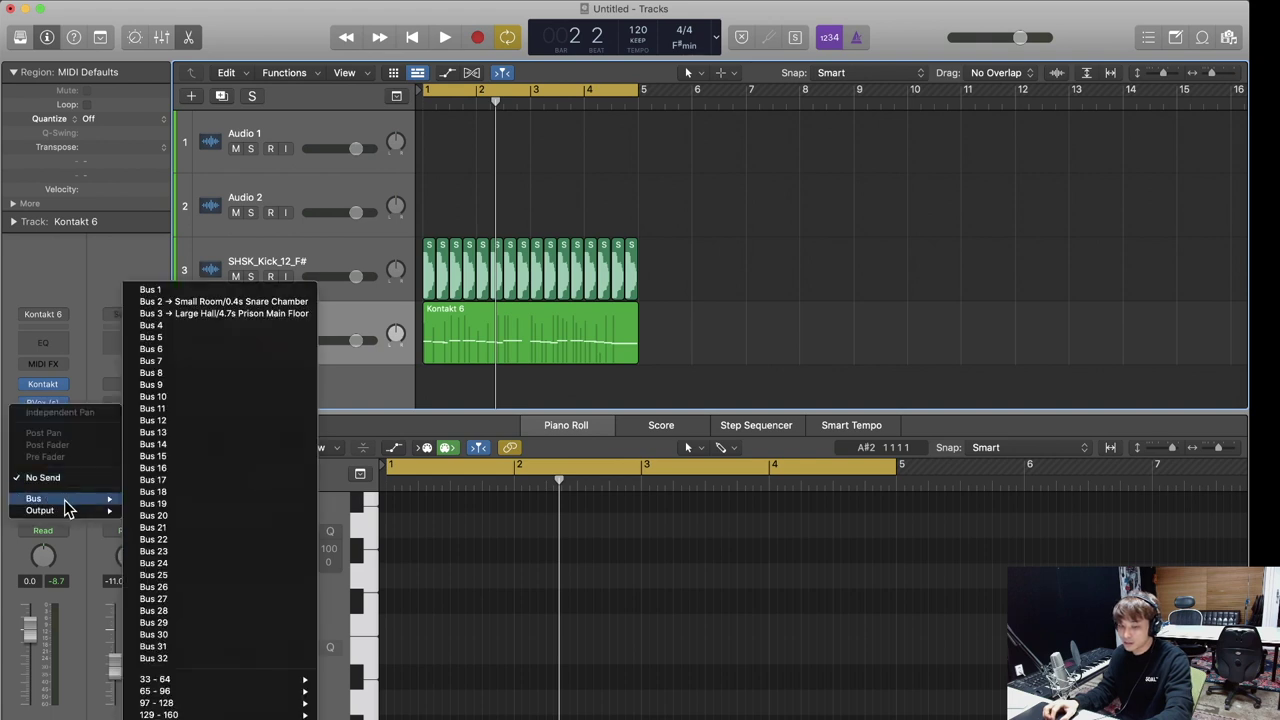
click(270, 325)
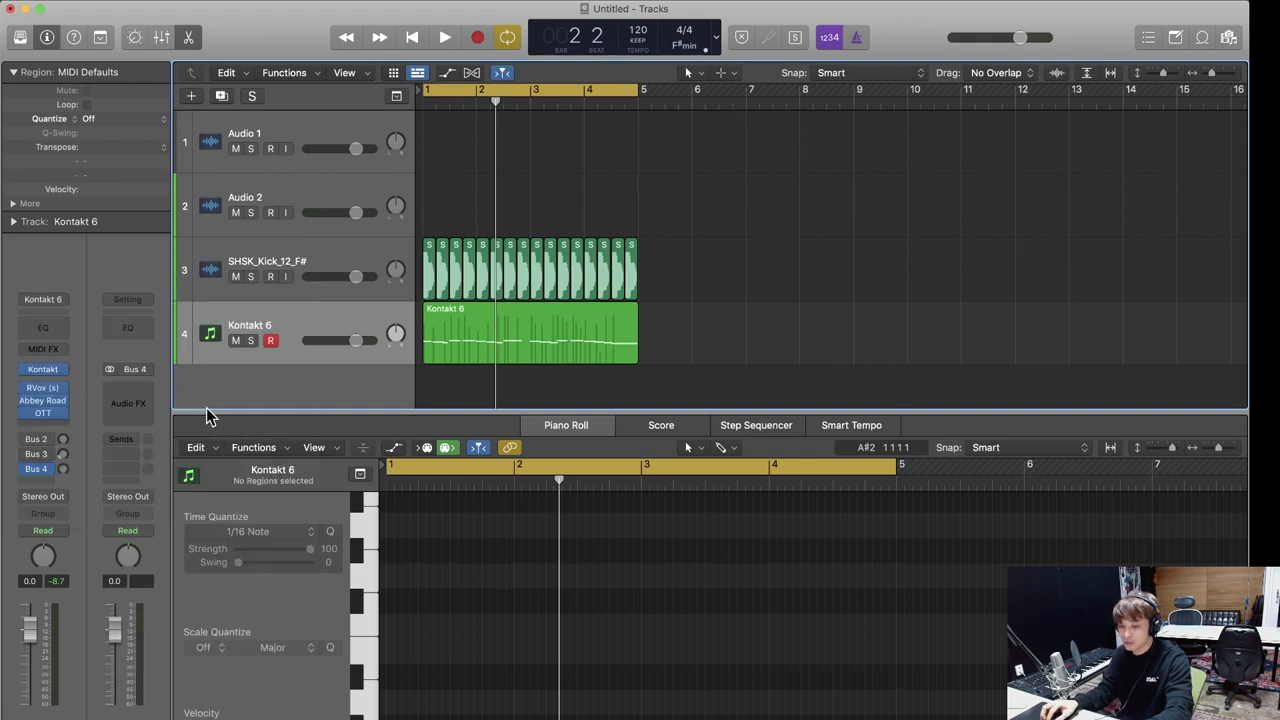
click(120, 415)
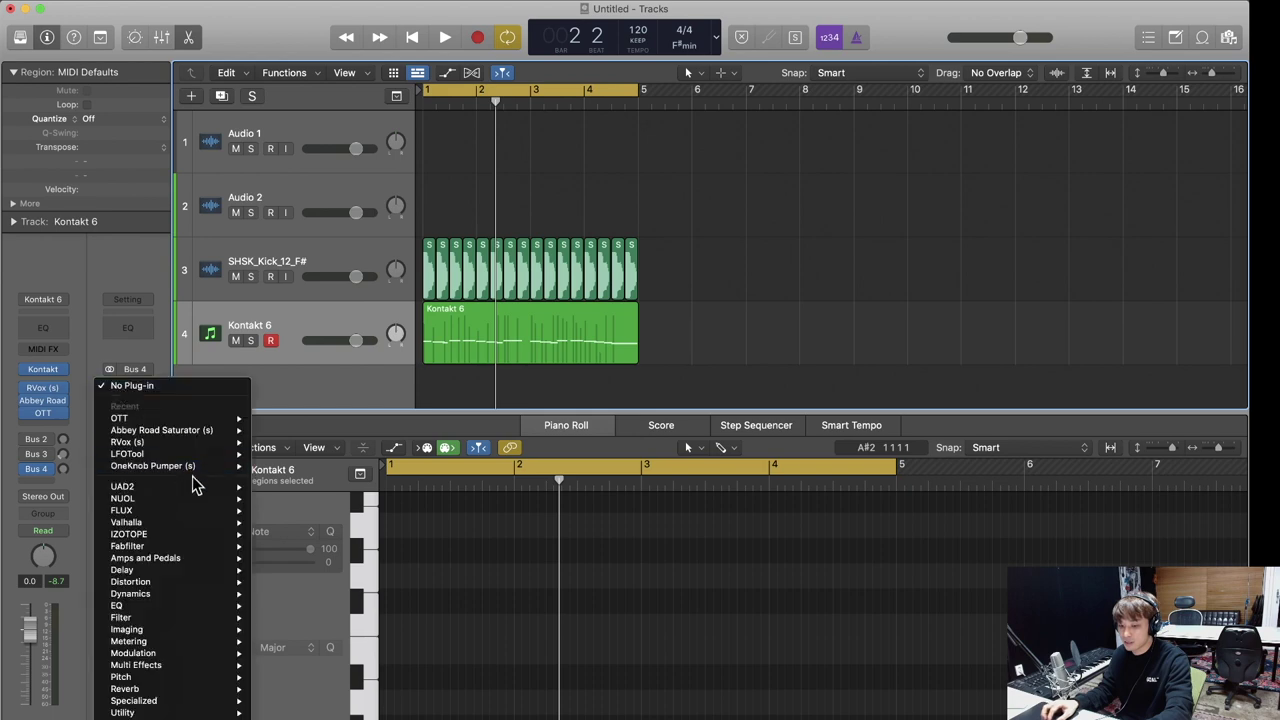
mouse_move(197, 507)
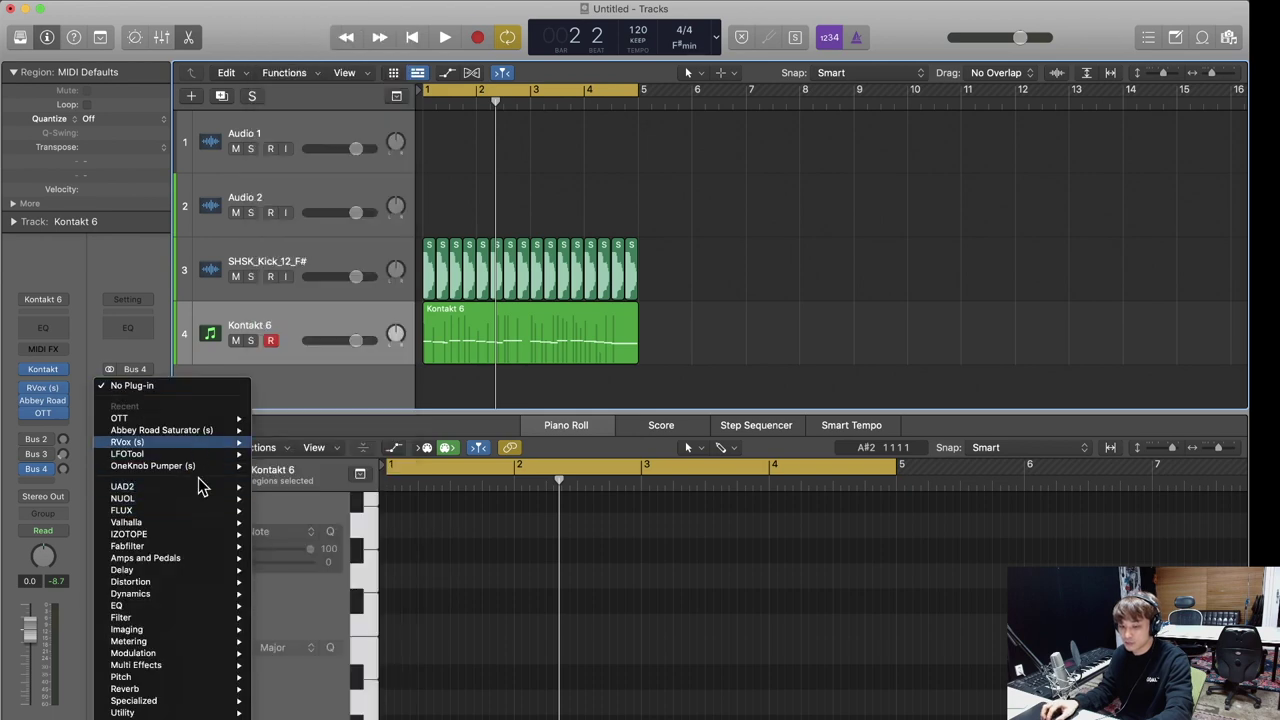
mouse_move(207, 528)
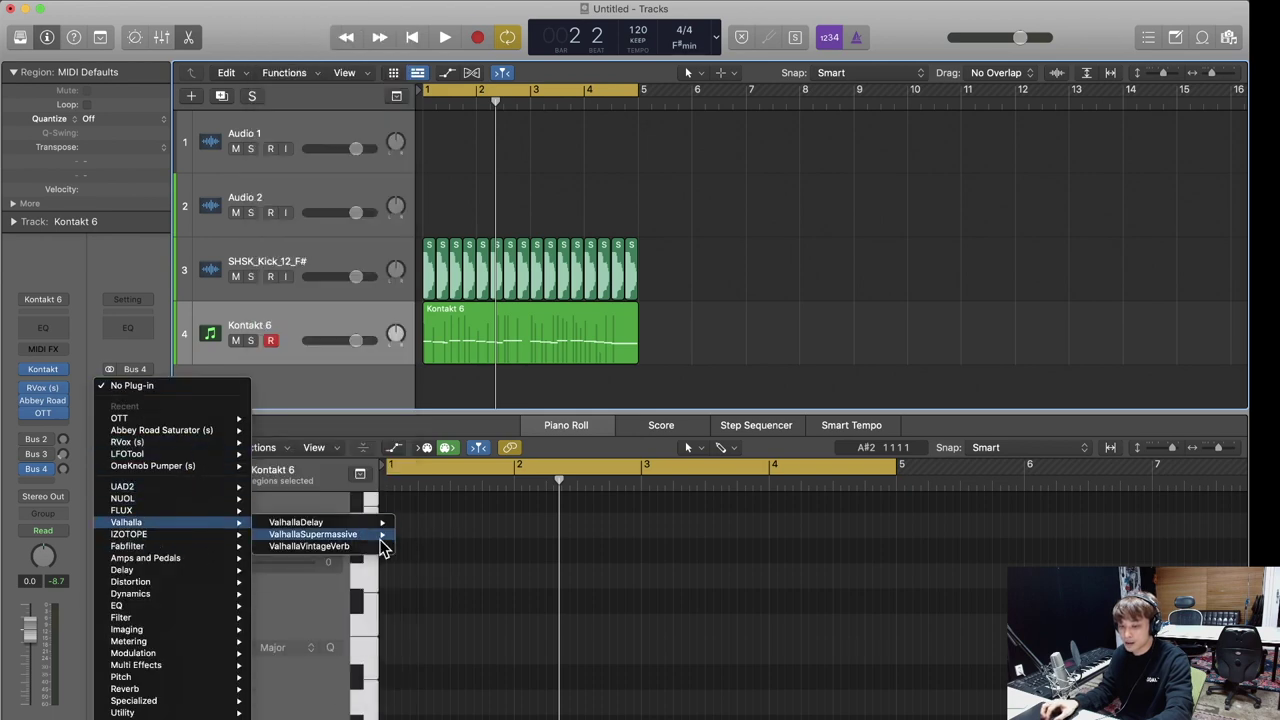
click(425, 548)
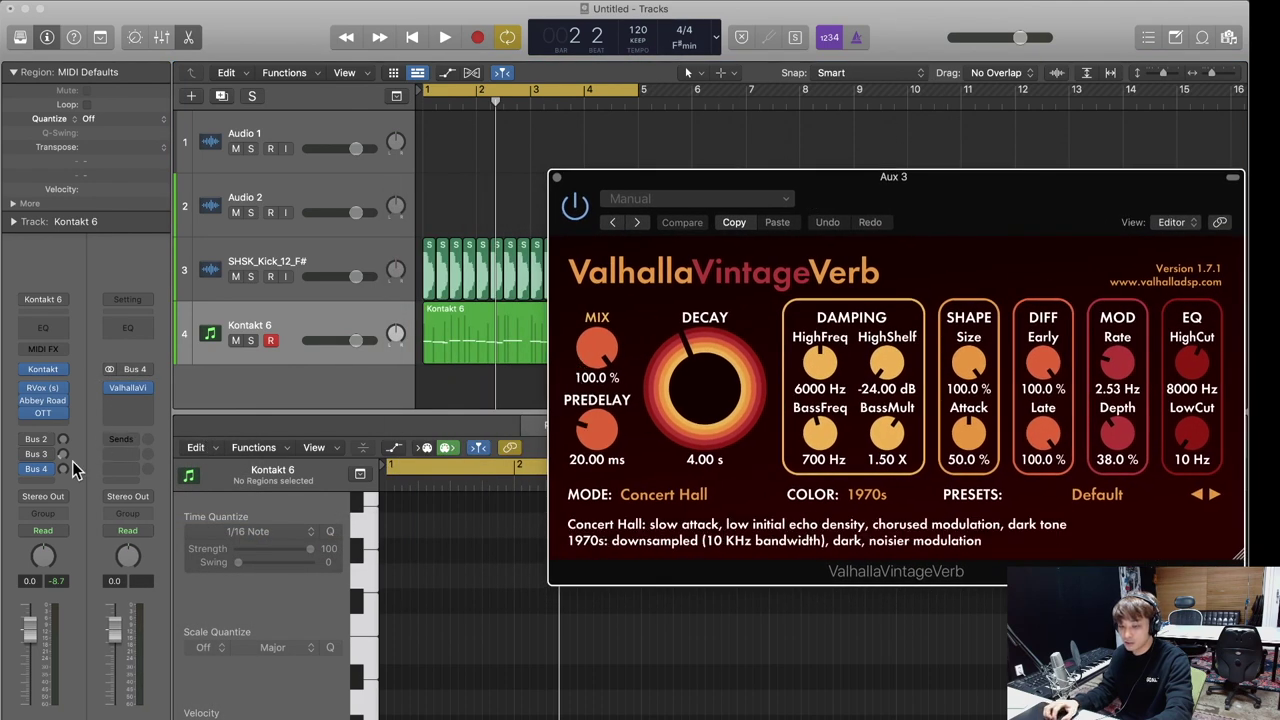
Mute the kick track and, while auditioning the melody, set the reverb's pre-delay to 29.14 ms and the Bus 4 send to -22.8 dB.
key(space)
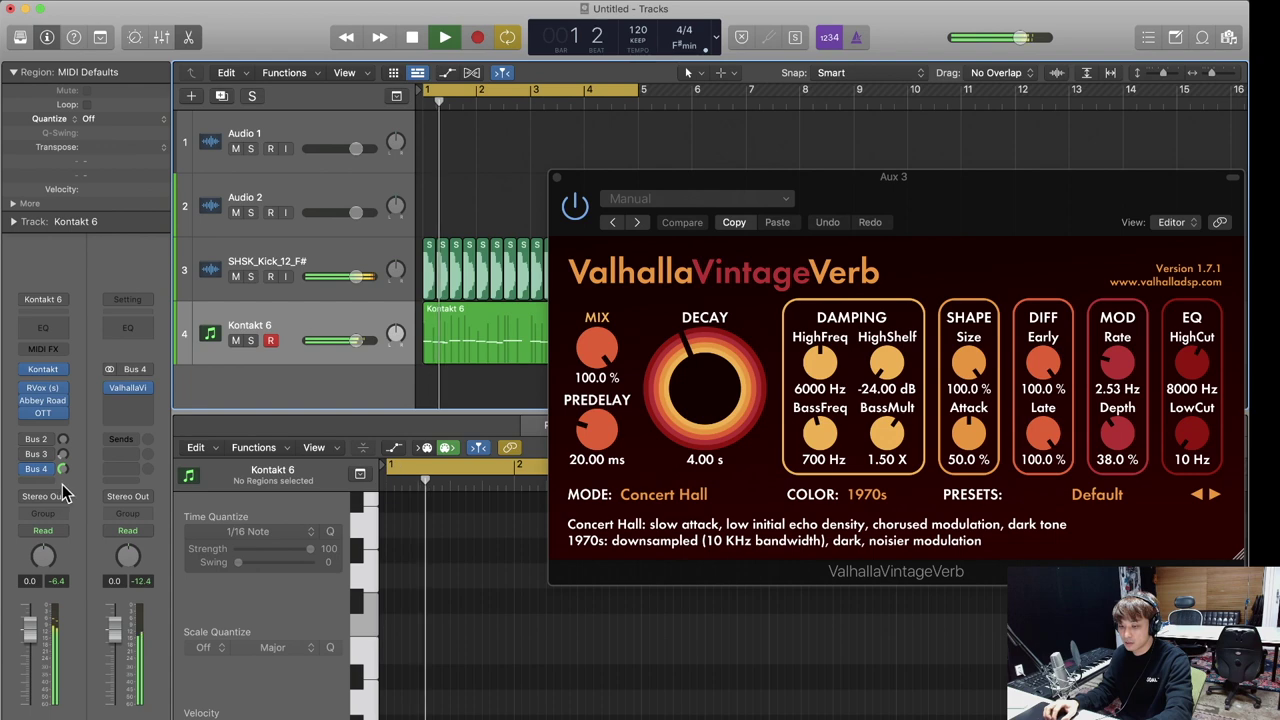
drag(62, 456, 62, 468)
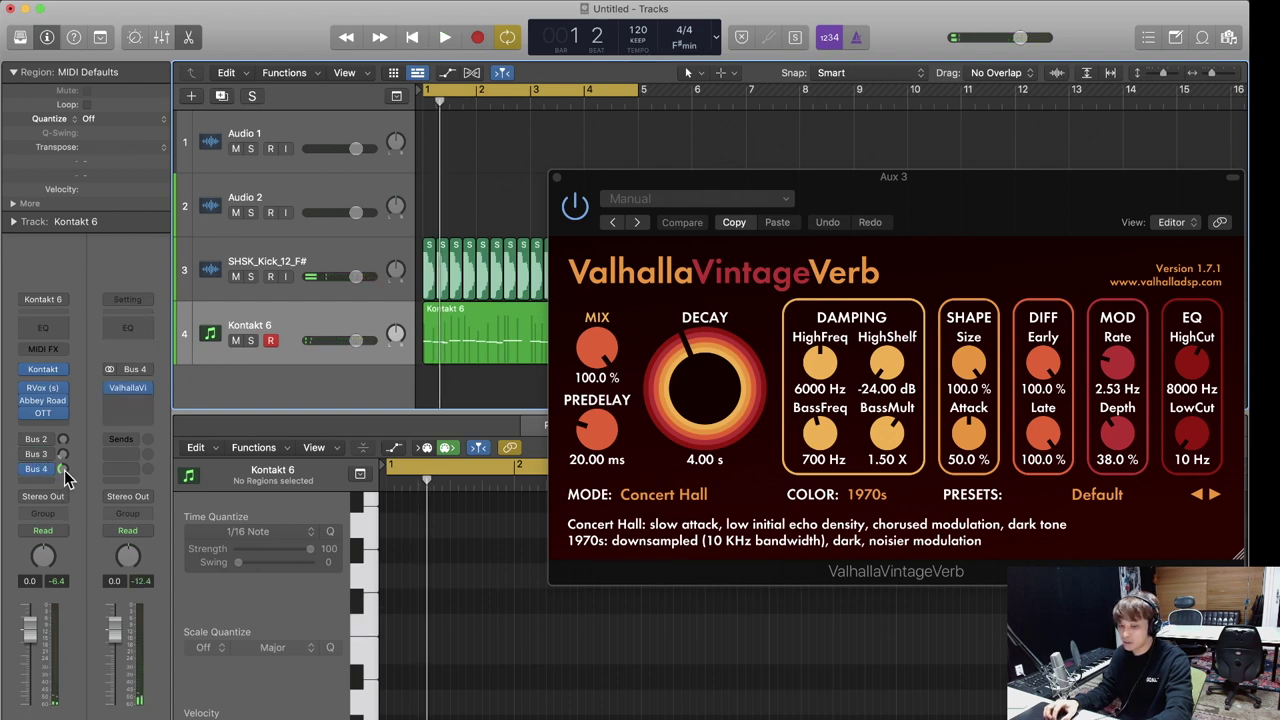
drag(599, 447, 606, 413)
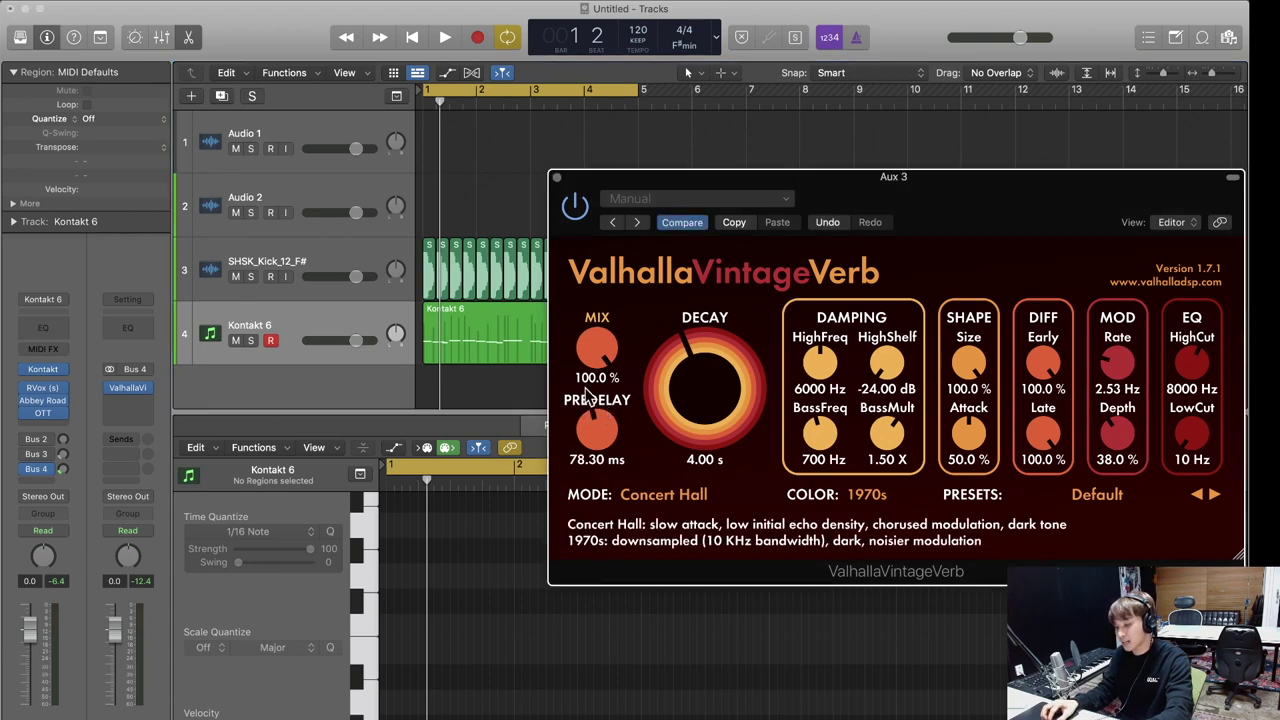
click(236, 276)
drag(599, 428, 599, 412)
key(space)
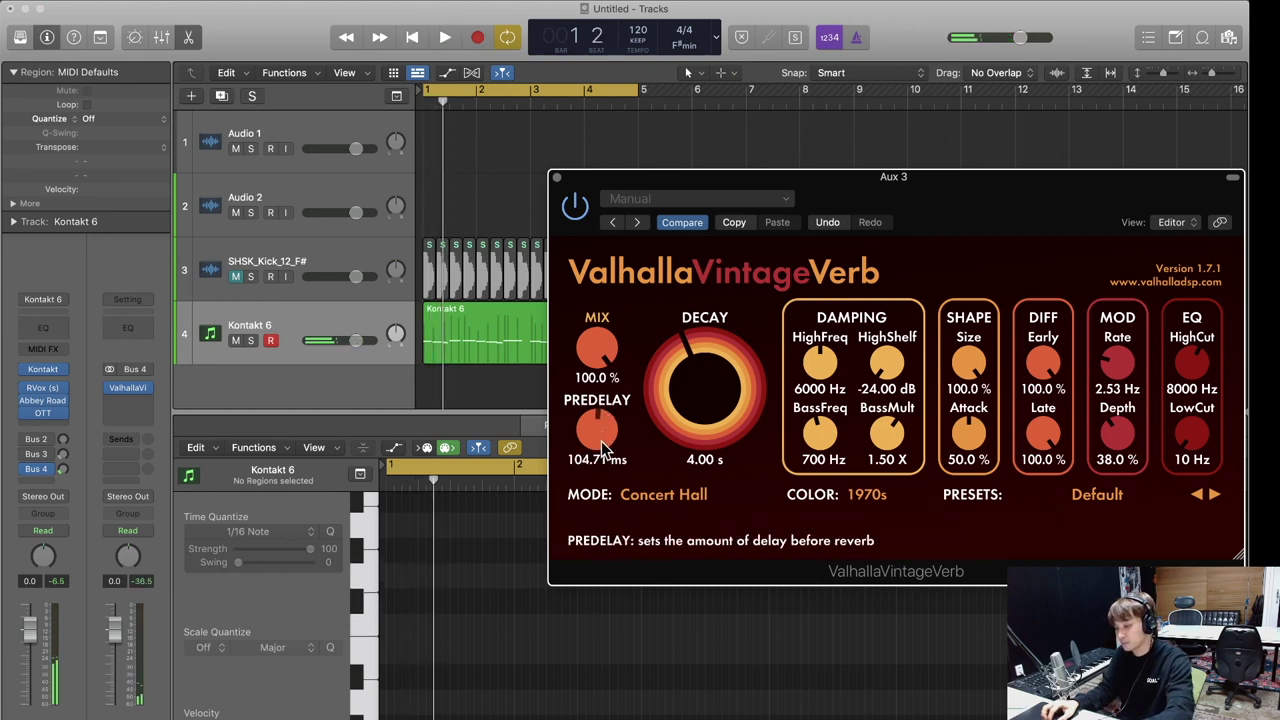
drag(603, 447, 600, 485)
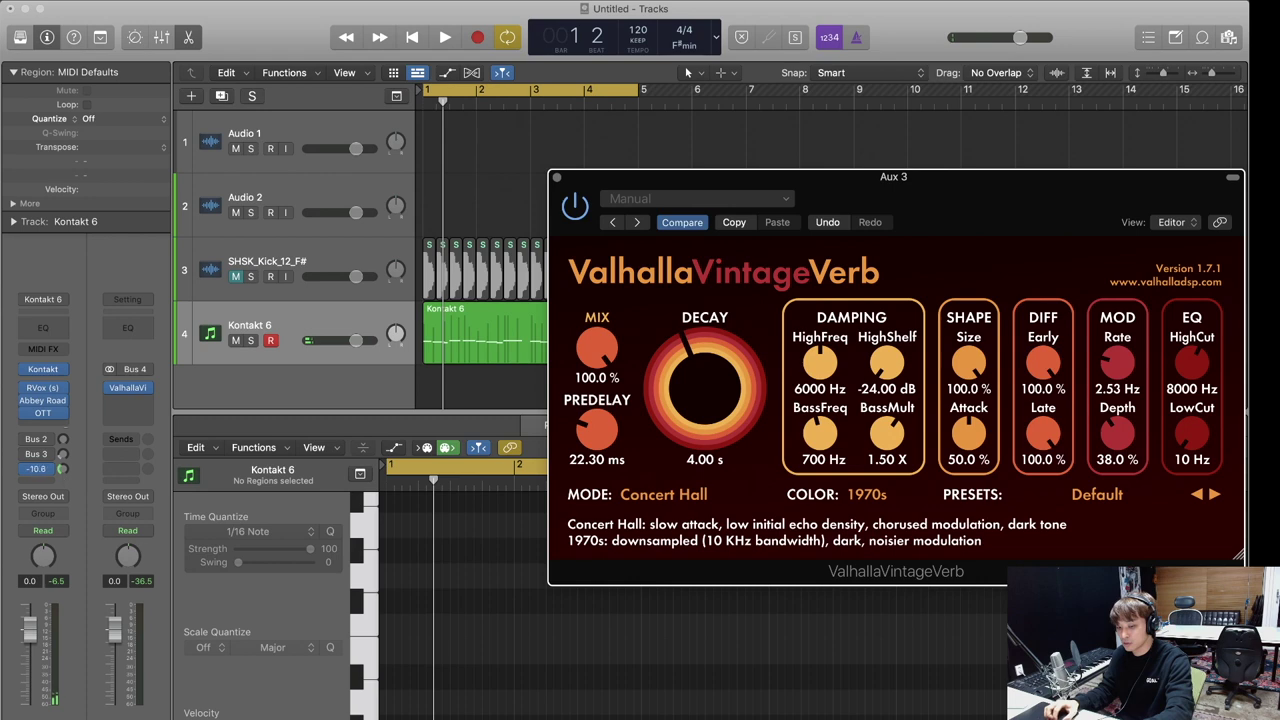
click(362, 428)
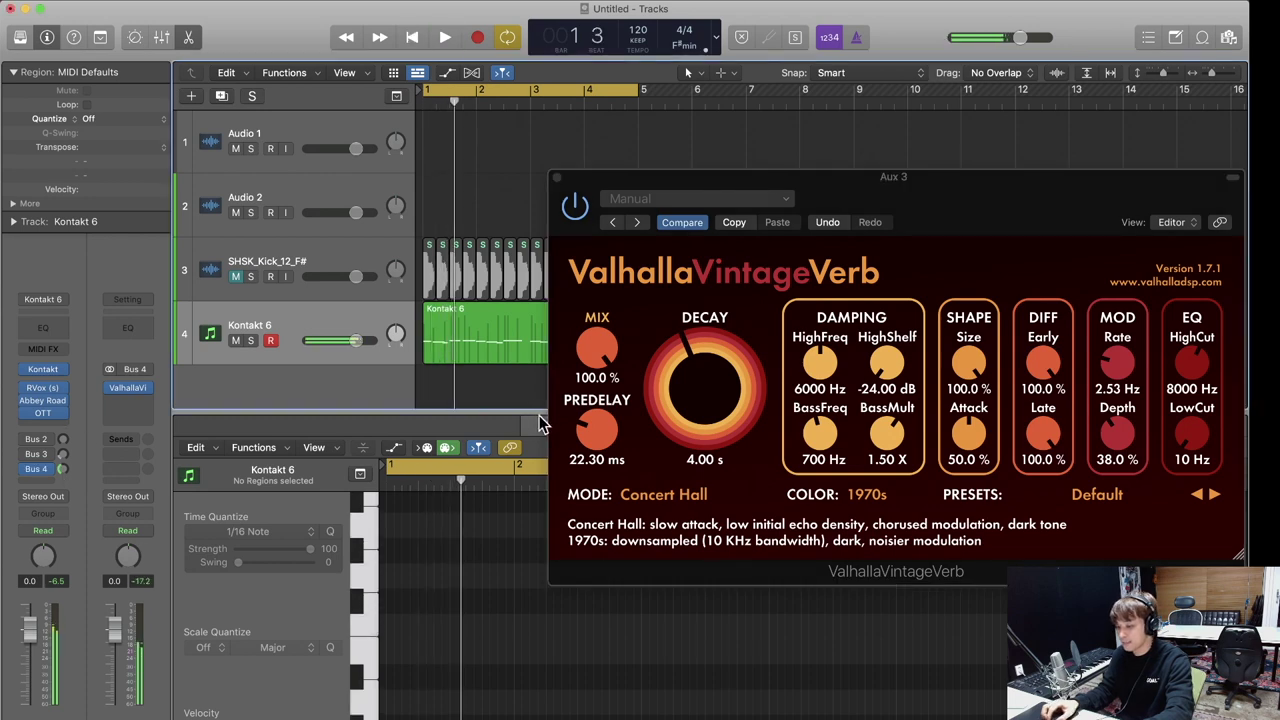
click(590, 432)
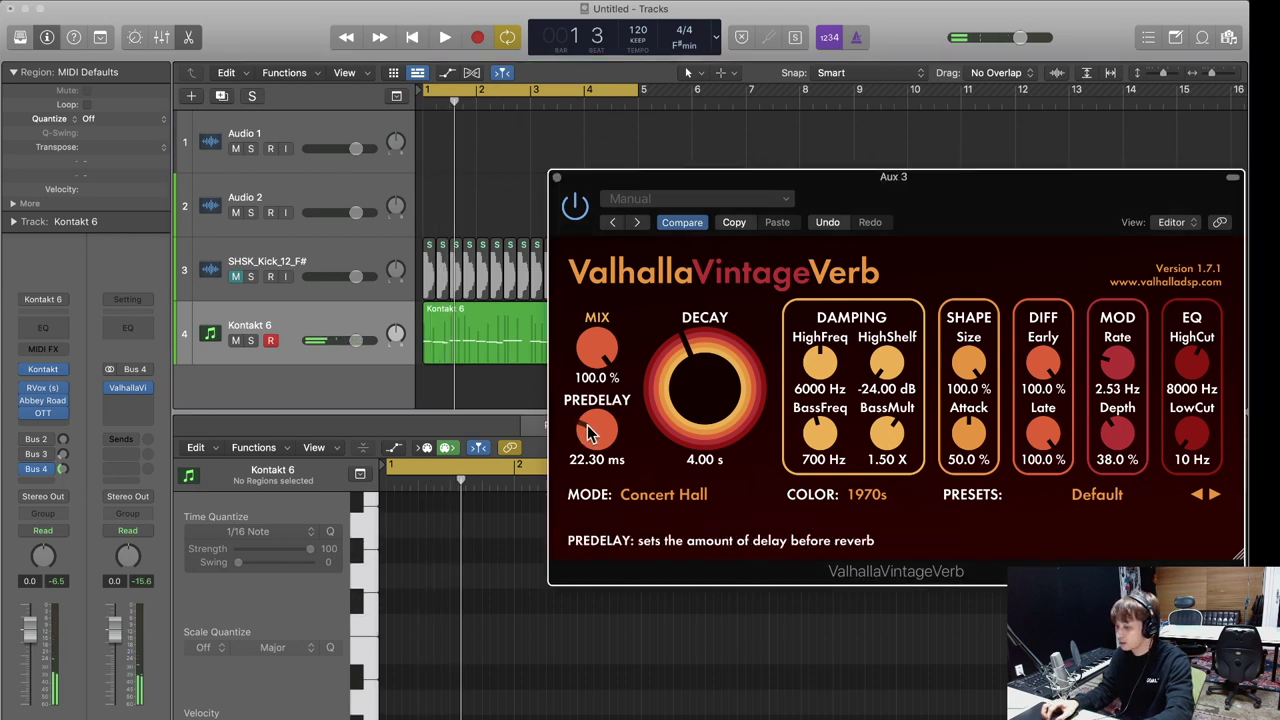
drag(608, 375, 606, 316)
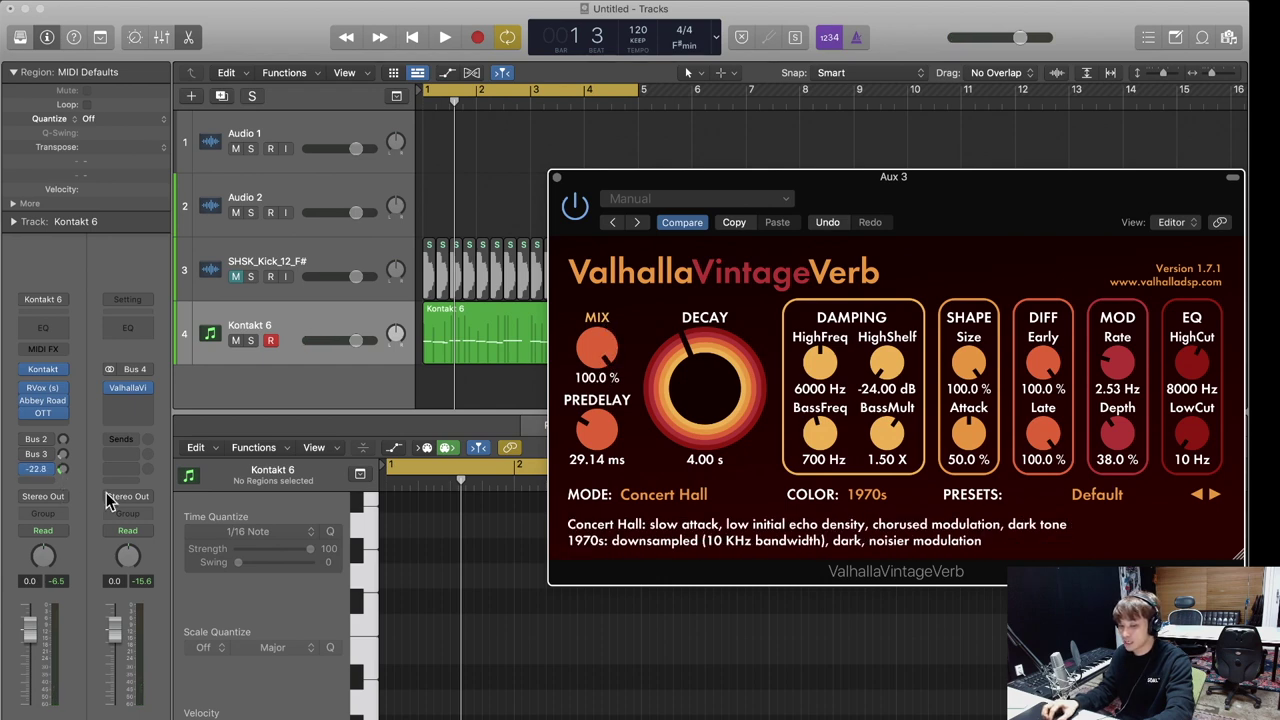
click(308, 432)
Unmute the kick track, play it with the reverbed melody, and close the reverb window and the piano roll editor.
click(236, 277)
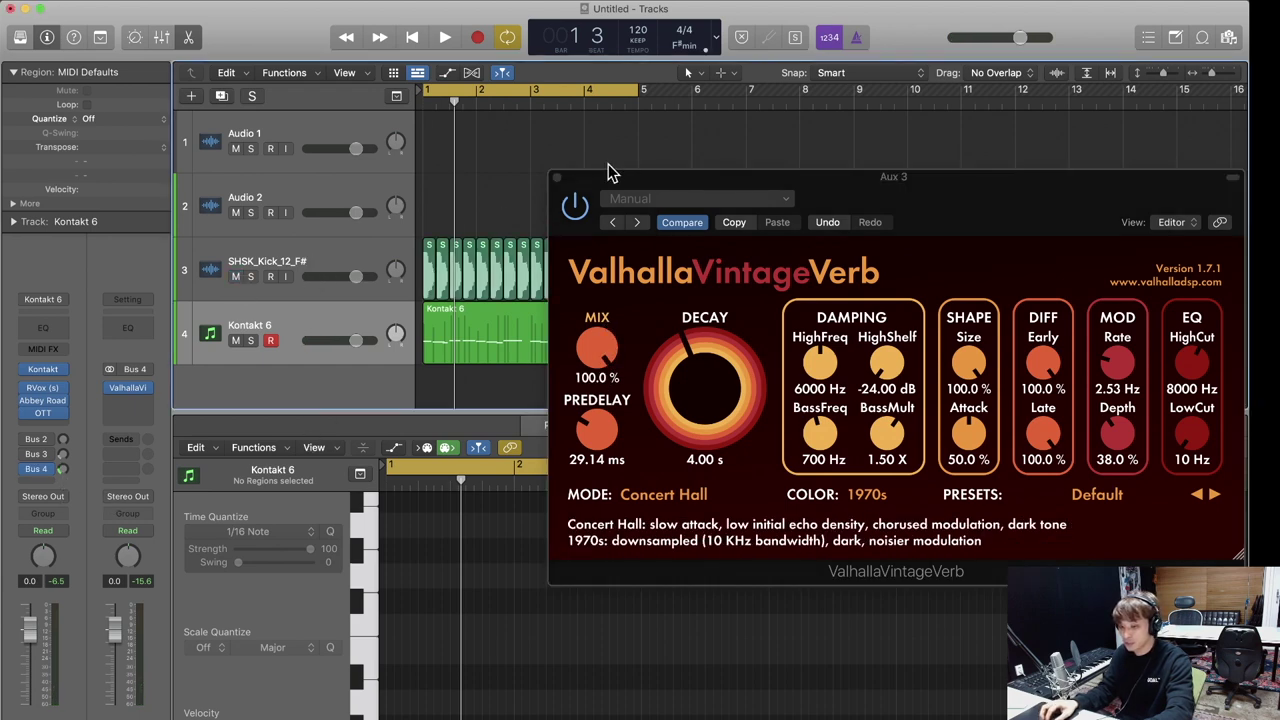
key(space)
click(557, 177)
key(e)
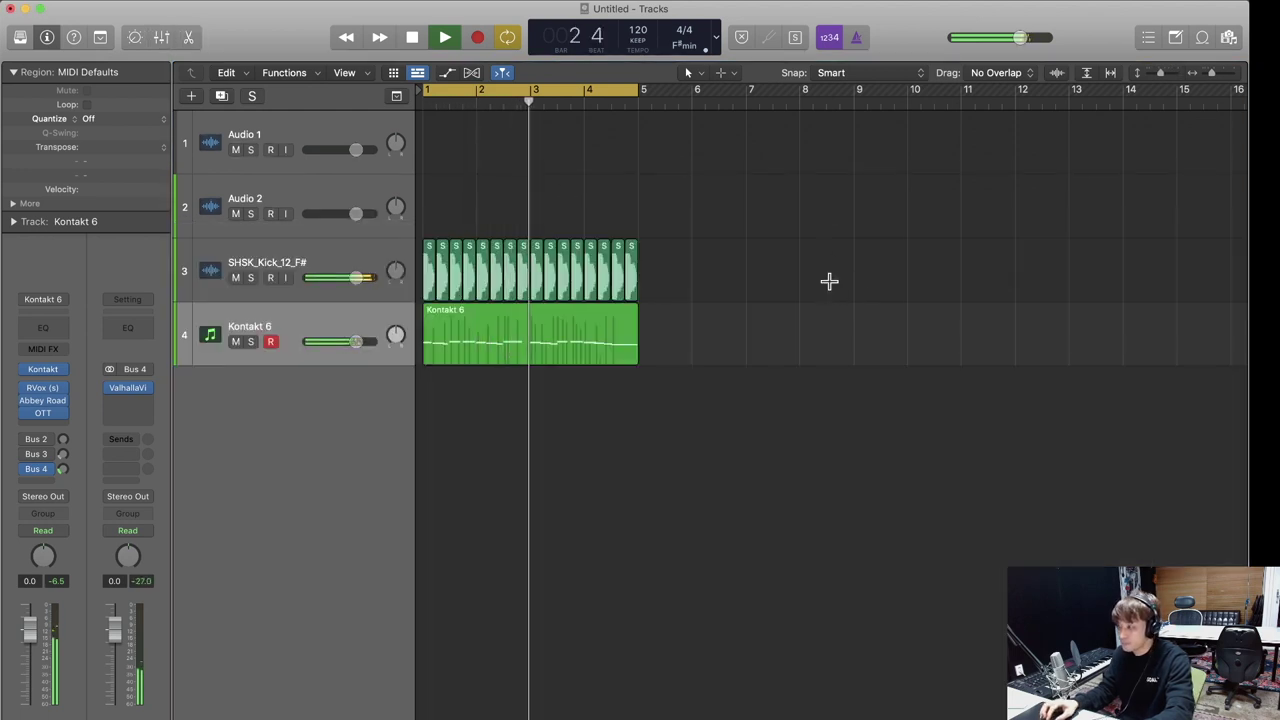
Copy all kick and Kontakt 6 regions to bar 5 and set the cycle range to the copies.
key(super+Up)
key(super+Up)
drag(934, 406, 443, 249)
key(space)
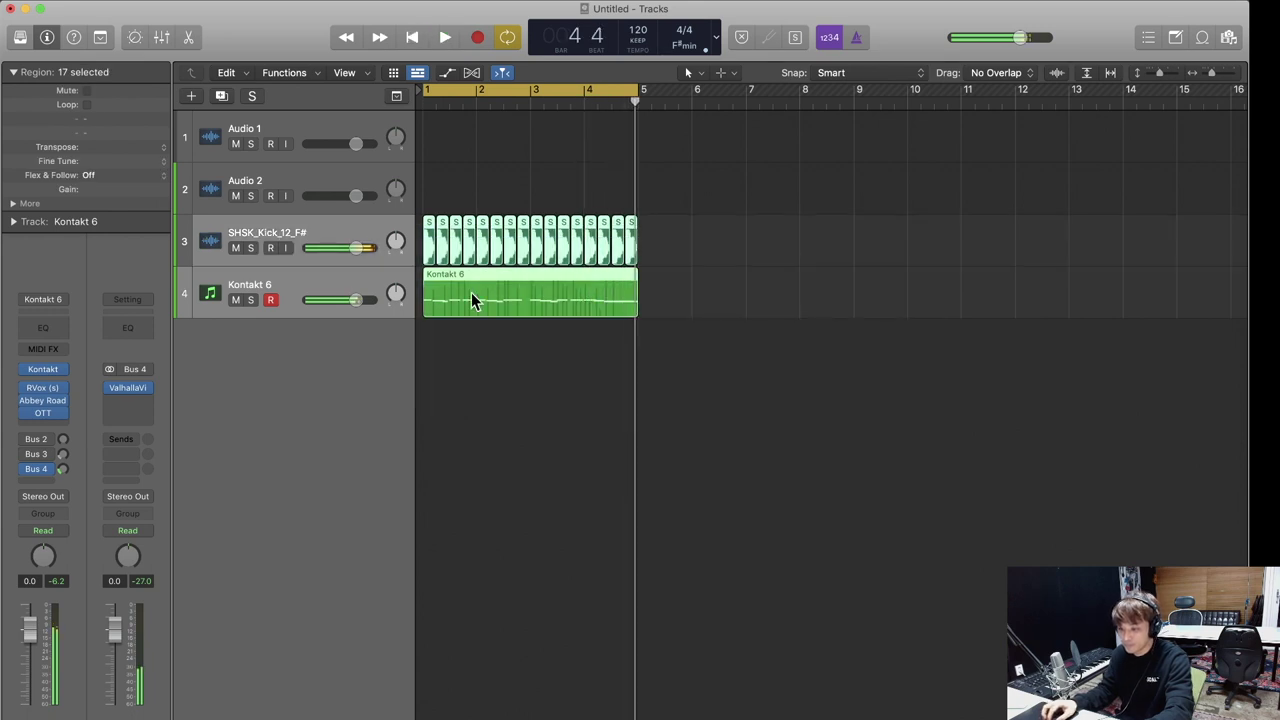
drag(466, 308, 697, 297)
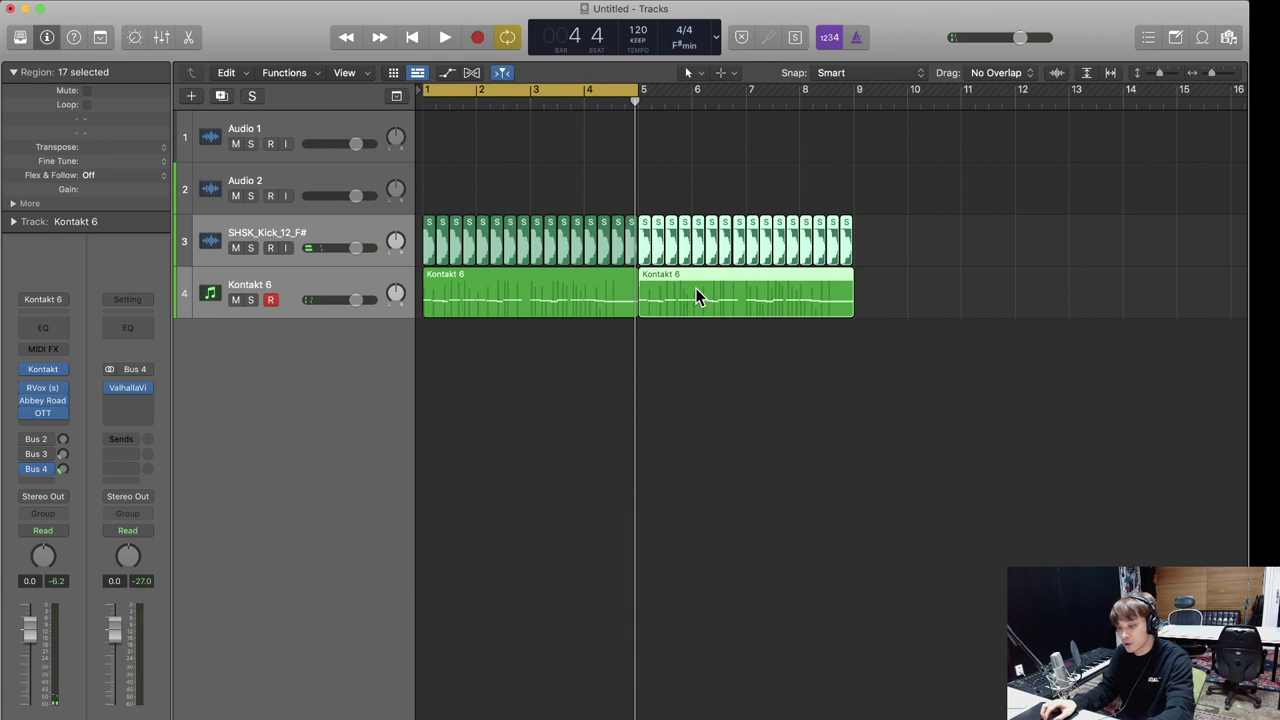
key(super+u)
Open the Apple Loops browser, clear the Vocals instrument filter and search for "clap".
click(1176, 38)
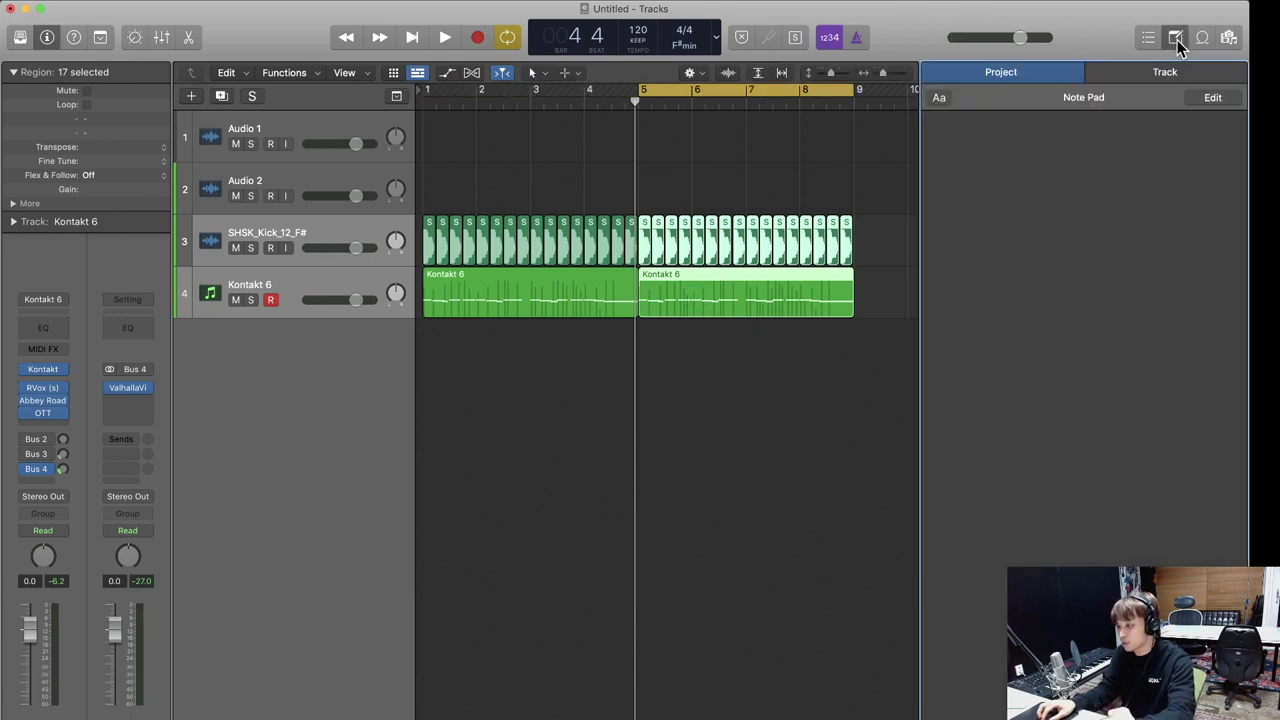
click(1201, 38)
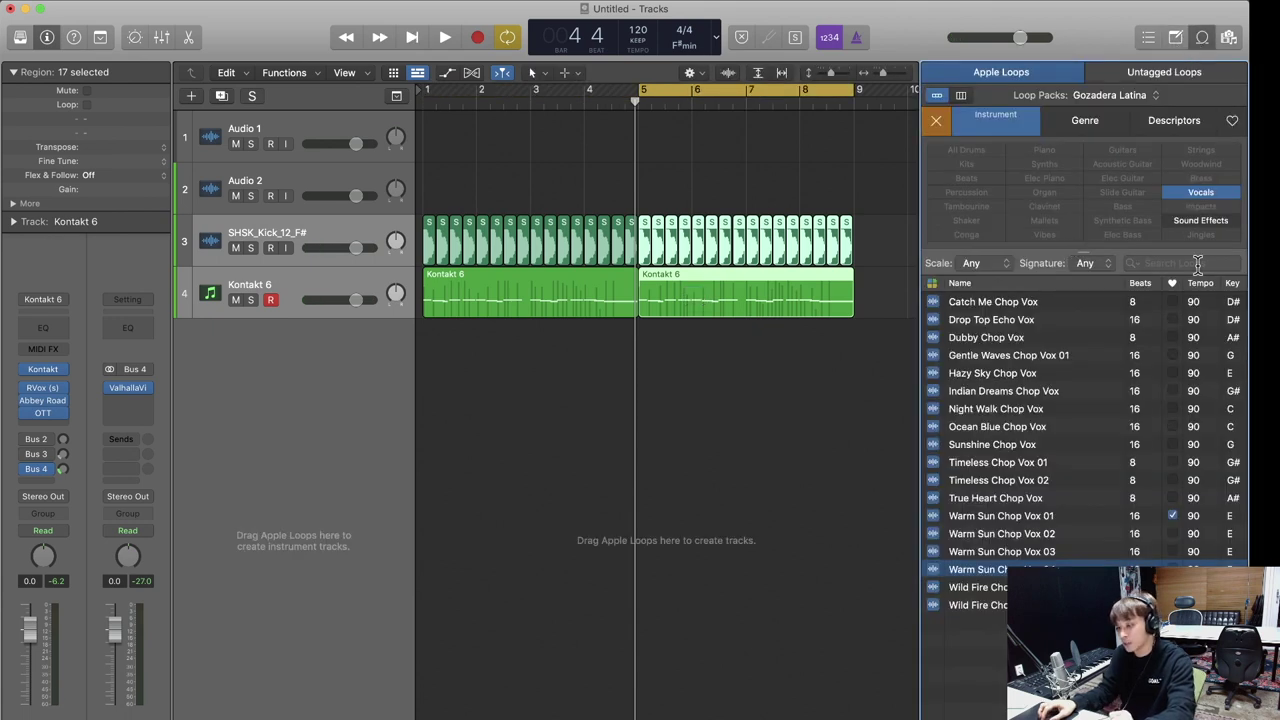
click(940, 126)
click(995, 120)
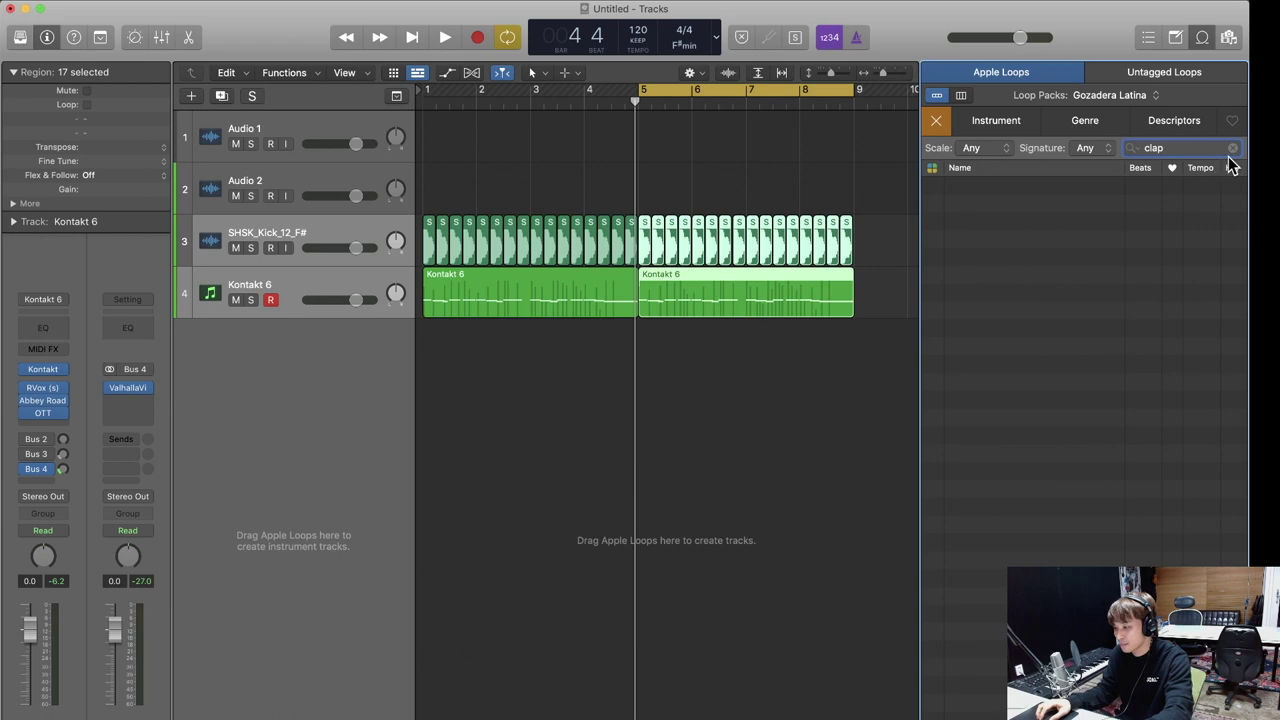
Place the Stompy Clap Topper loop from all packs on a new track at bar 5, copy it to bar 7 and audition the arrangement.
click(1015, 207)
click(1004, 190)
drag(1004, 190, 655, 398)
drag(691, 354, 805, 355)
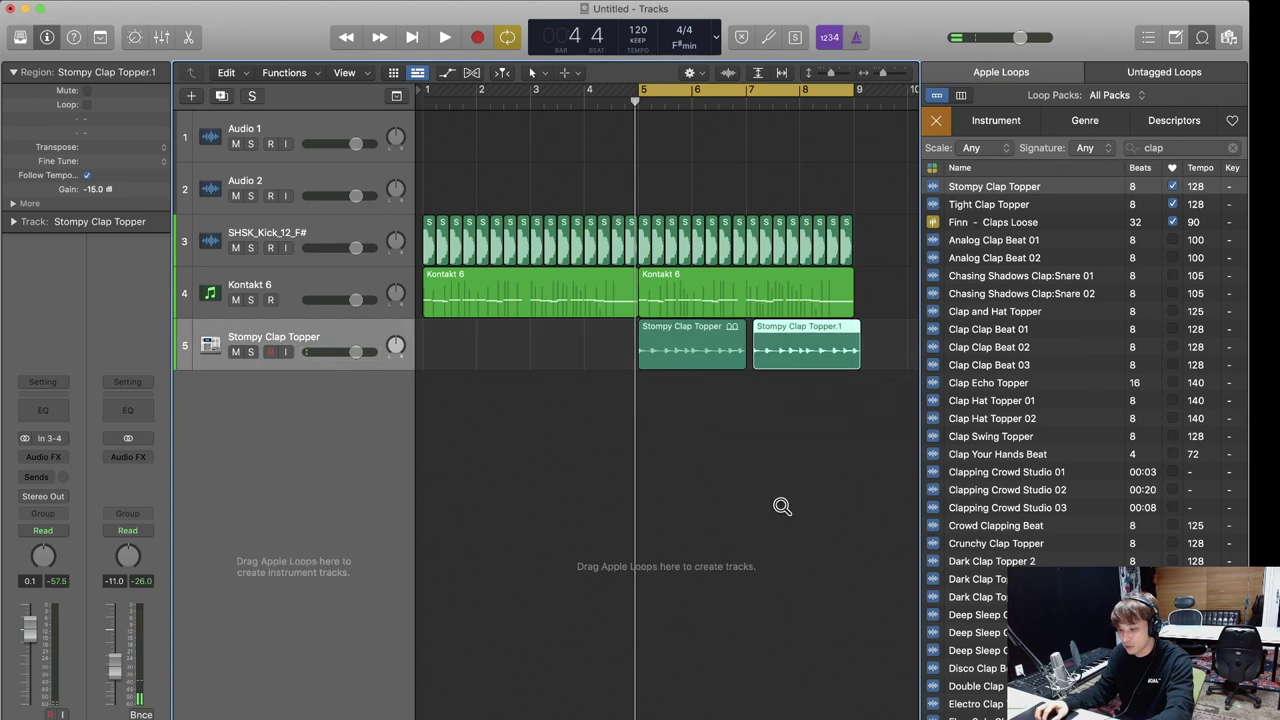
ctrl+alt+click(782, 506)
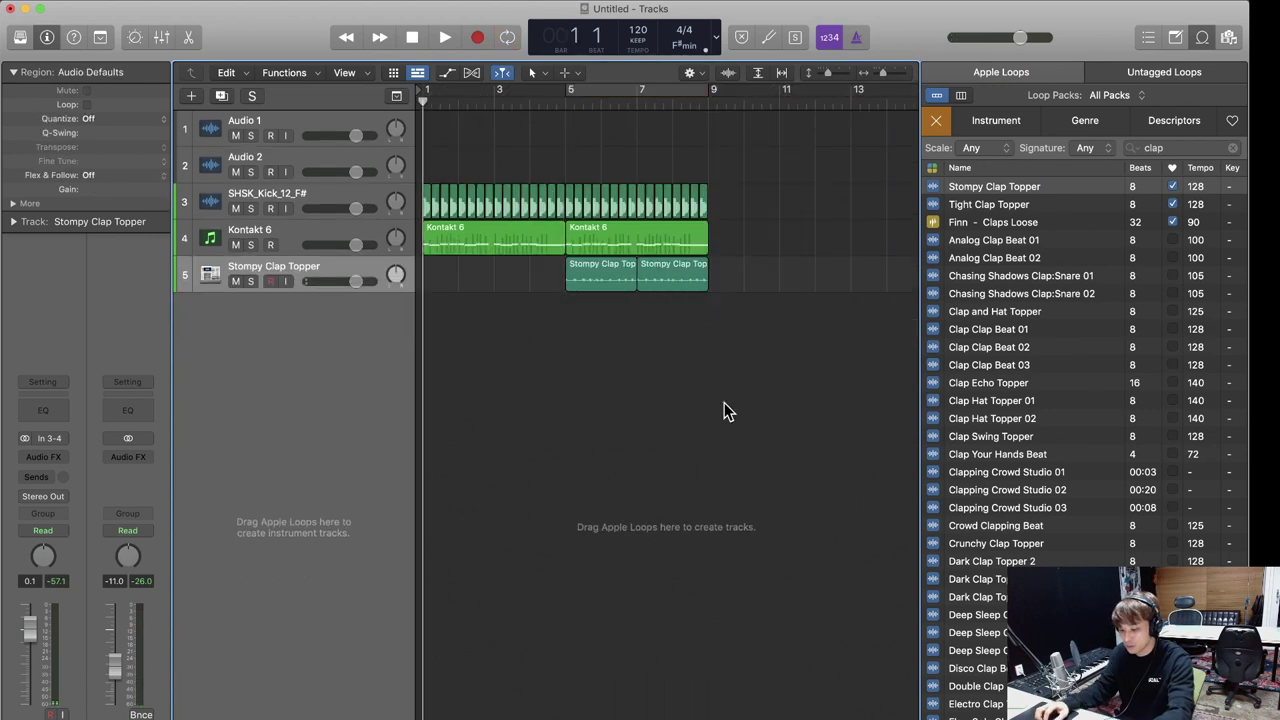
key(space)
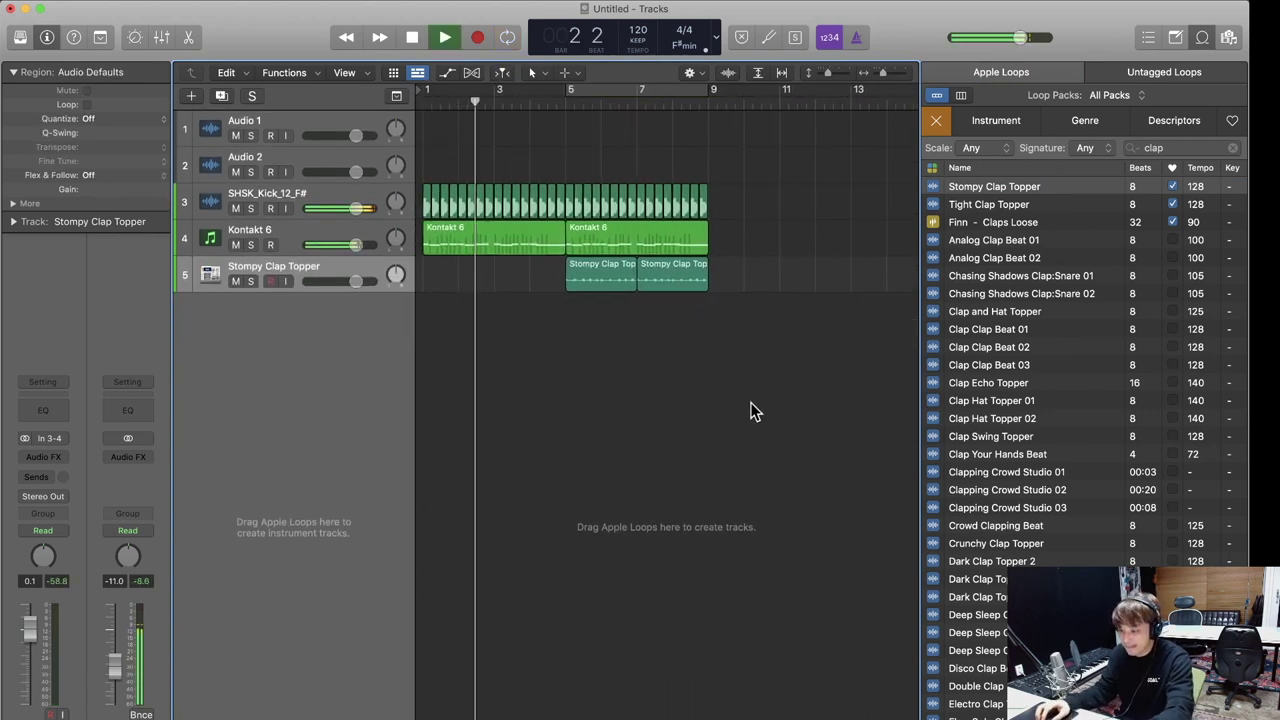
key(space)
Search the loops for "boom", place Boomer FX 01 on a new track at bar 1 and lower its volume to -4.7 dB.
click(1155, 147)
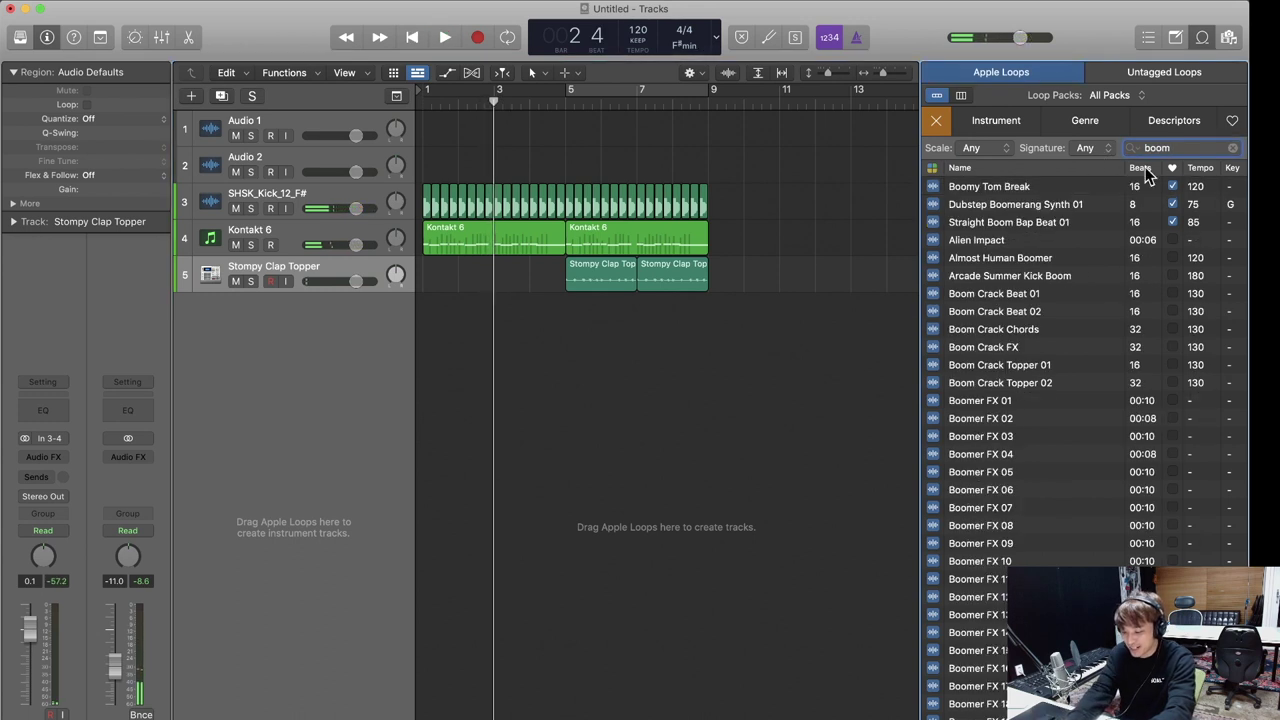
click(1000, 401)
drag(990, 410, 431, 390)
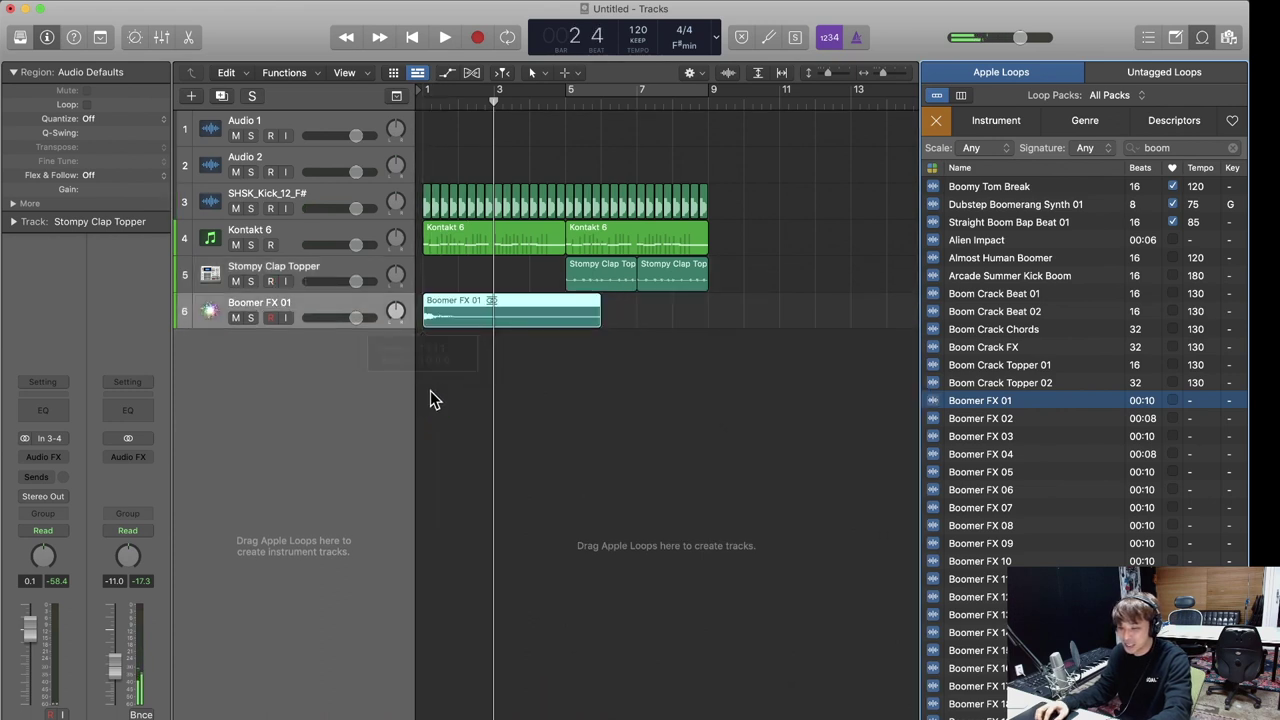
drag(349, 320, 312, 319)
Play the arrangement from the start and copy the Boomer FX 01 region to bar 5 during playback.
key(Return)
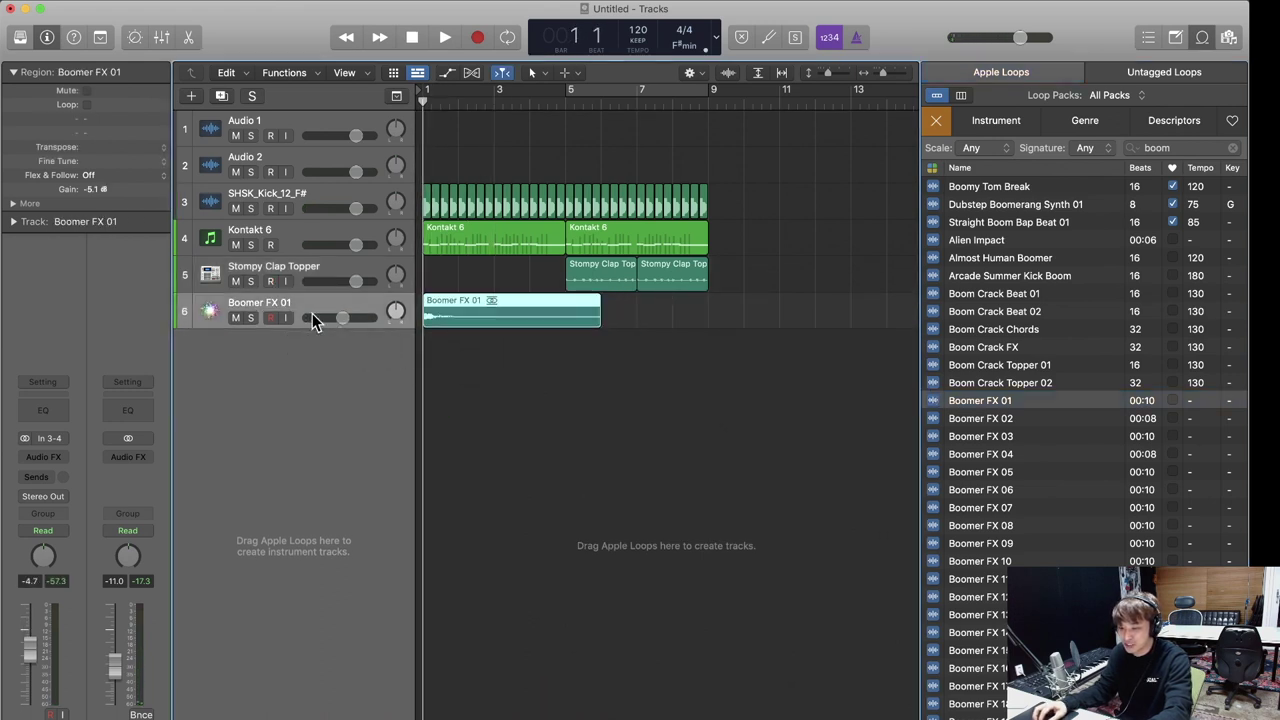
key(space)
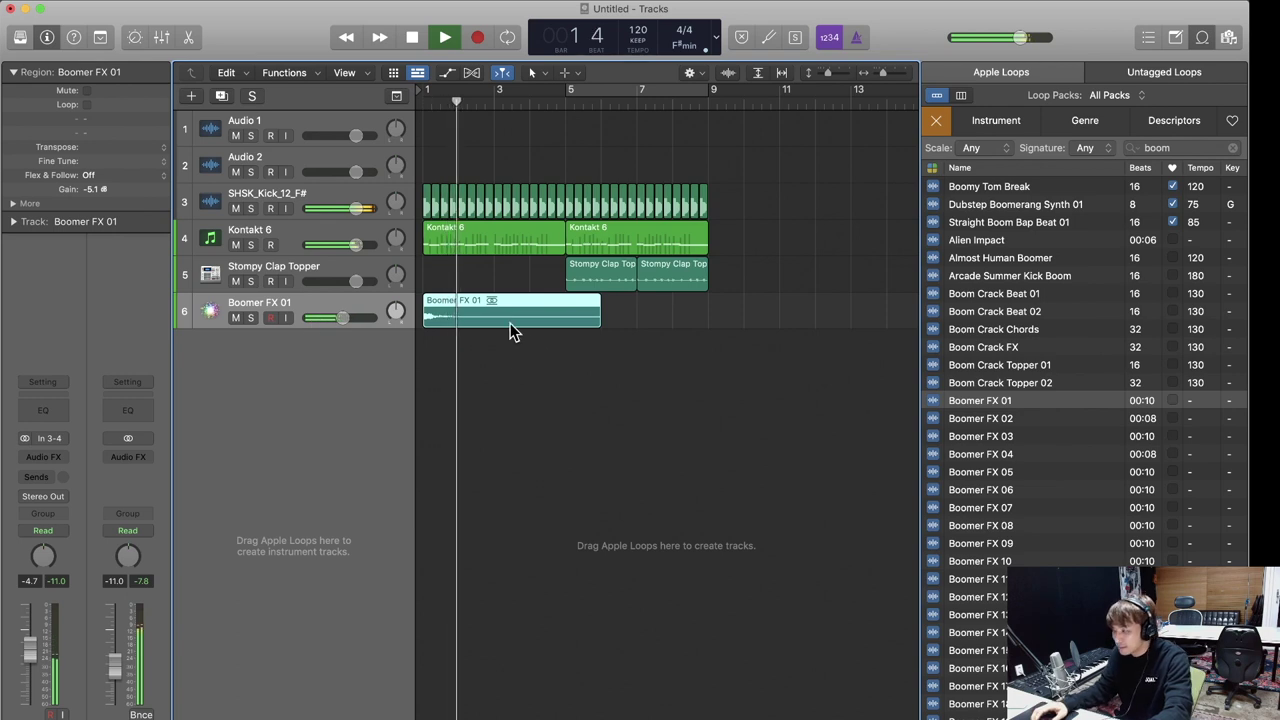
drag(462, 311, 607, 311)
click(612, 408)
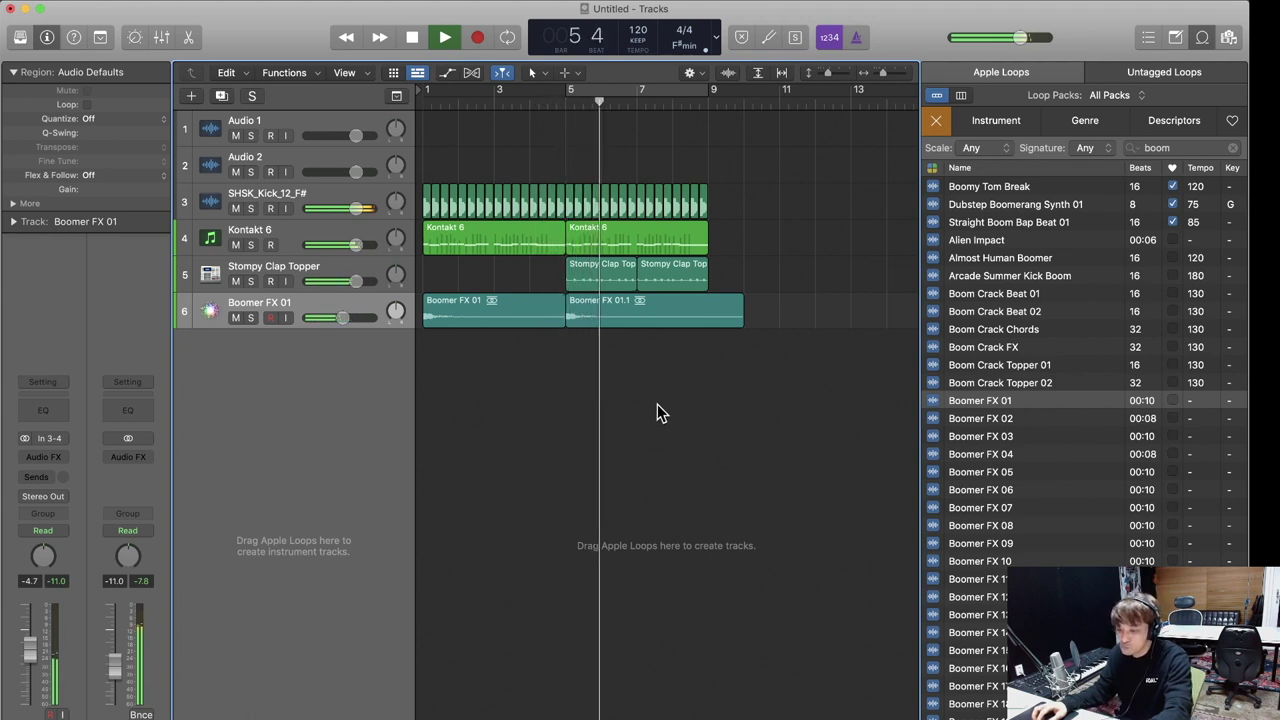
key(z)
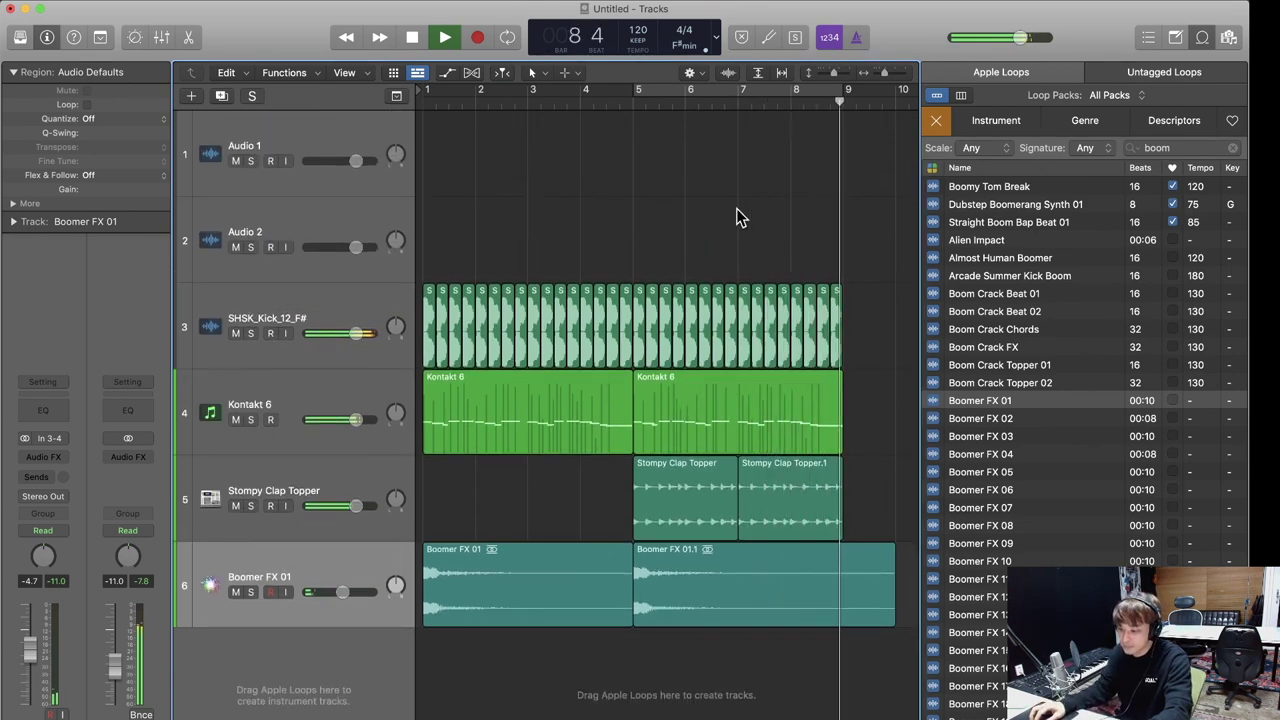
key(space)
Search the loops for "ris", place 80s Synth FX Riser 01 on a new track at bar 7 and audition the ending.
click(1168, 147)
text(r)
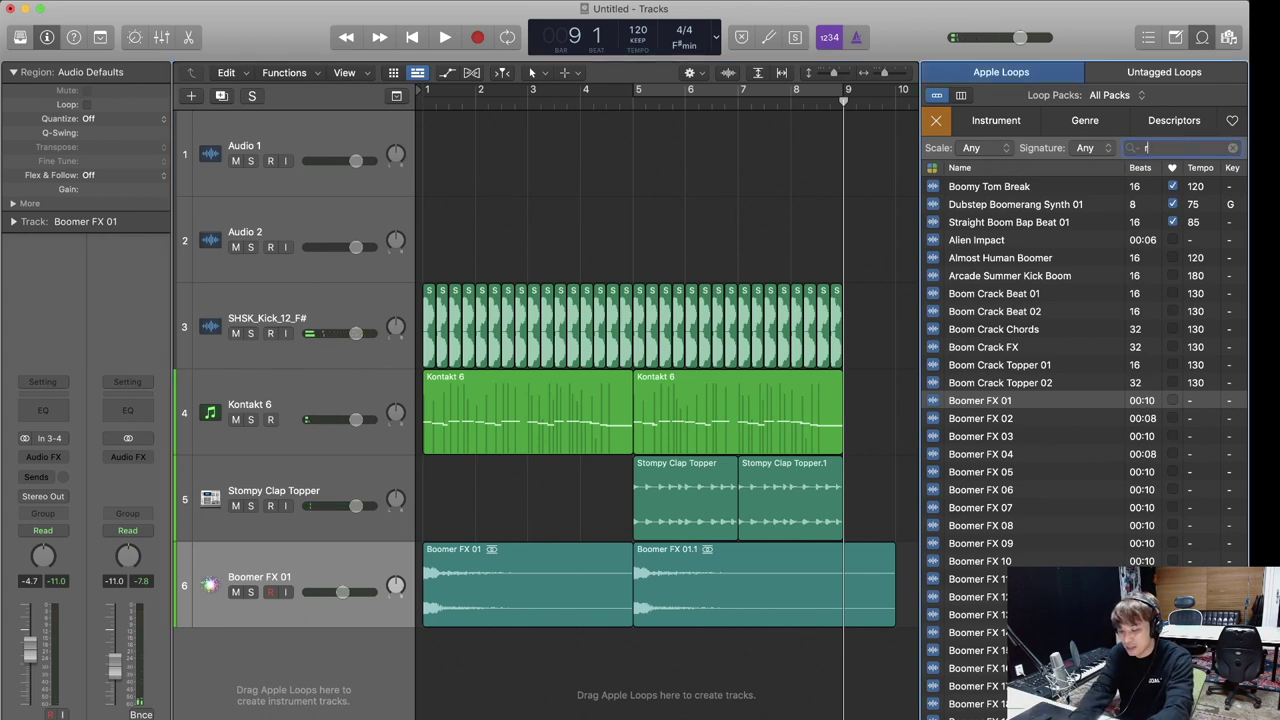
text(igh)
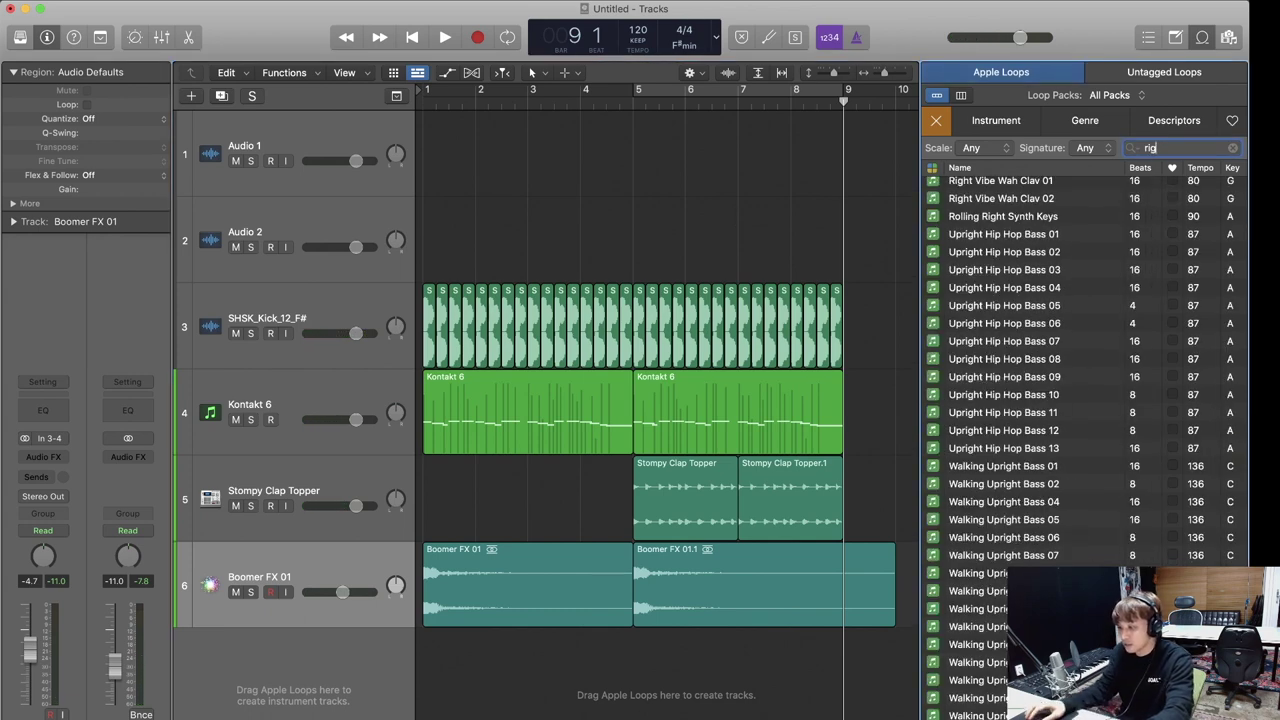
key(BackSpace)
text(s)
drag(998, 186, 748, 702)
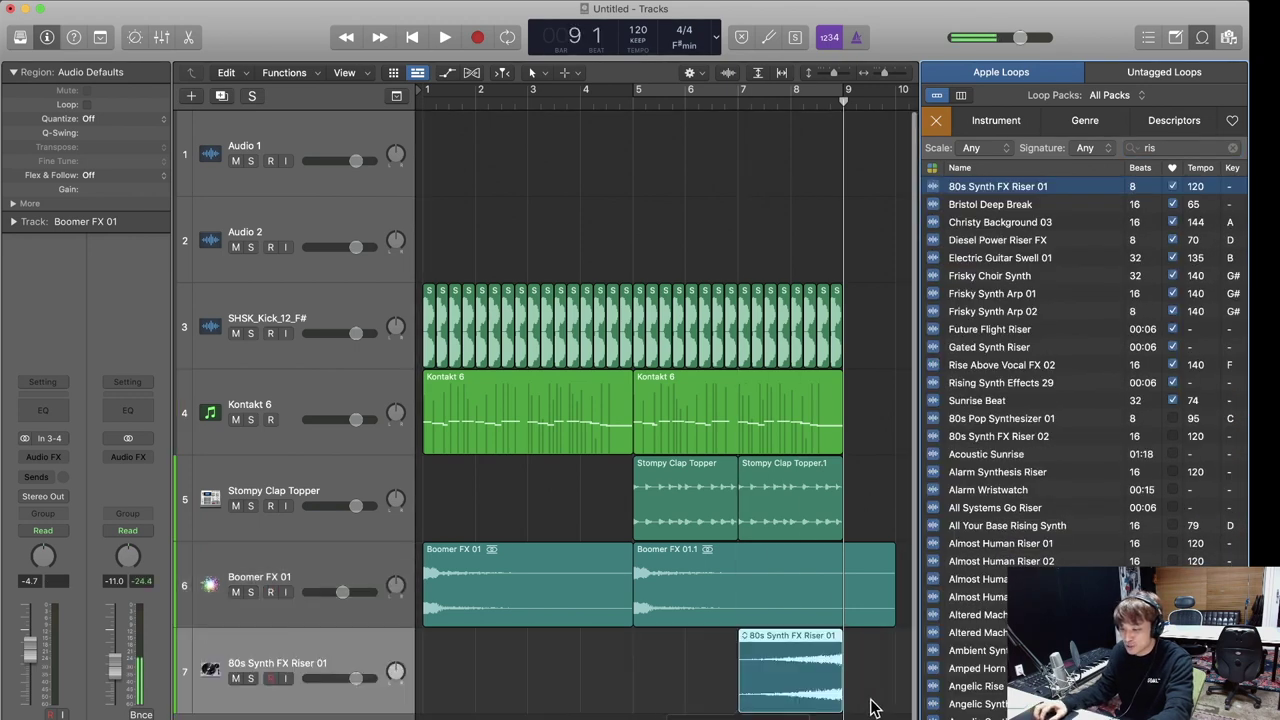
key(super+Left)
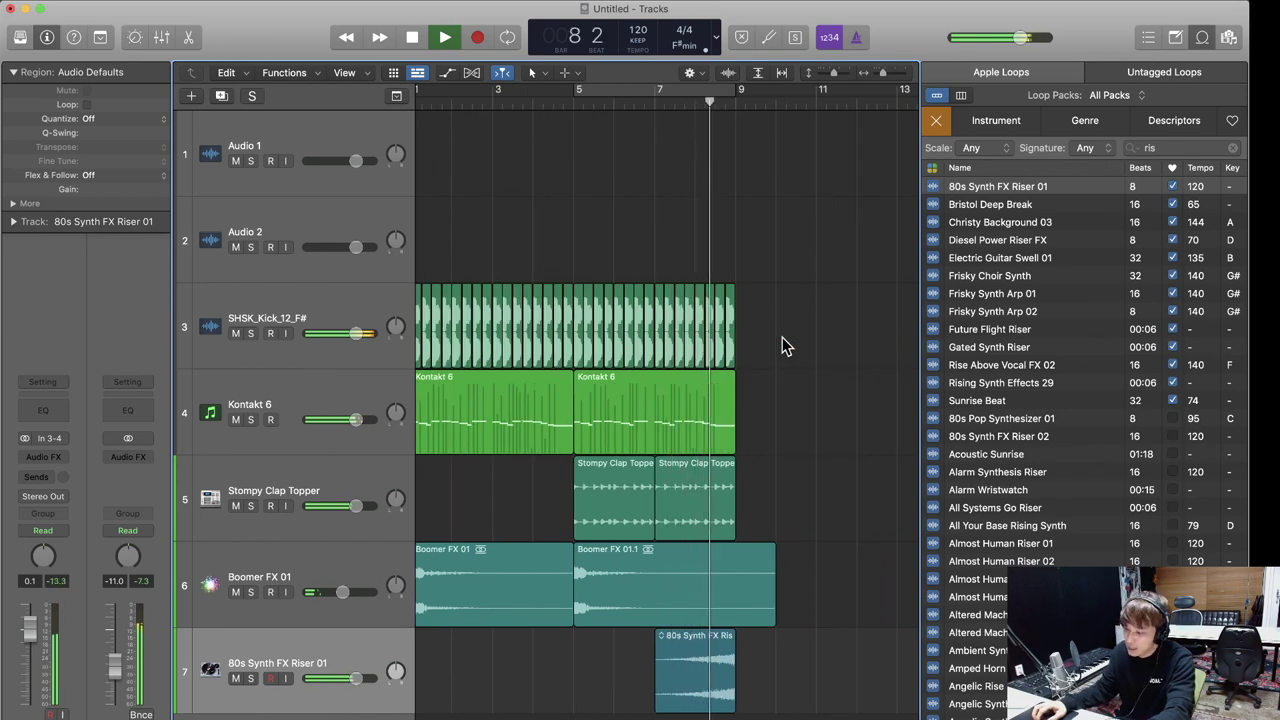
key(space)
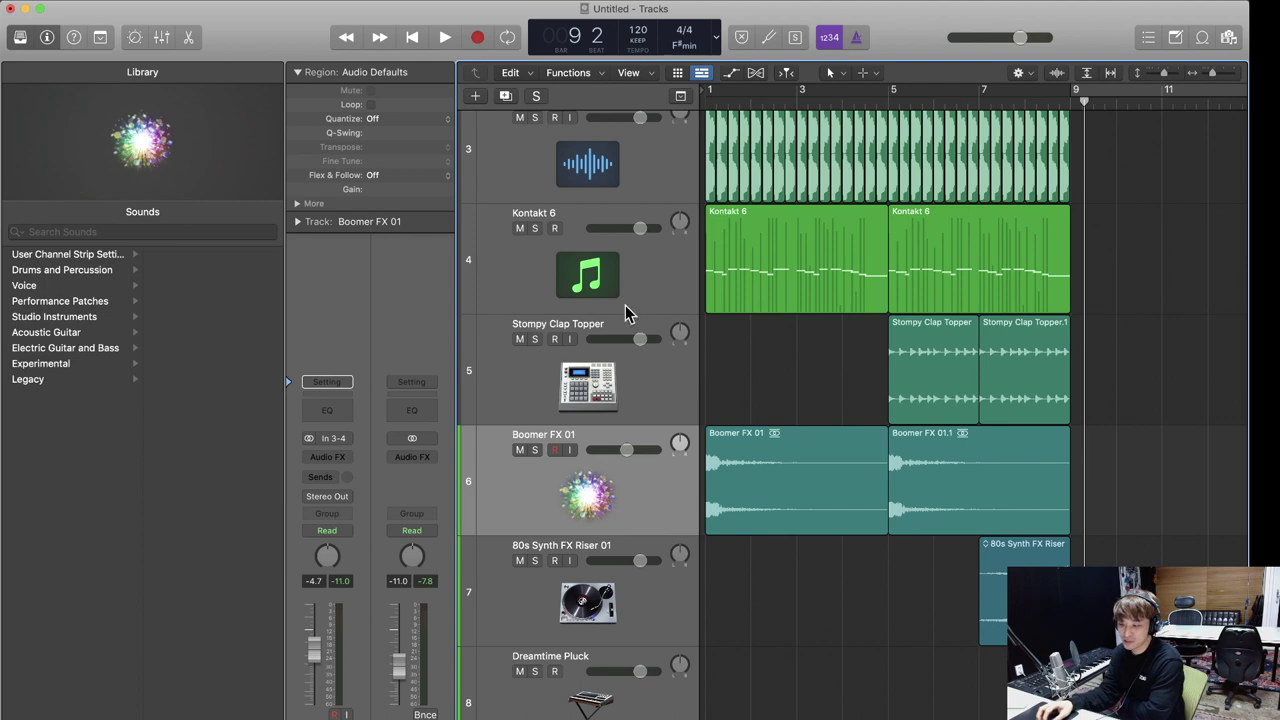
Open the Kontakt 6 track's RVox, Abbey Road Saturator and OTT plug-ins and arrange their windows for viewing together.
click(647, 286)
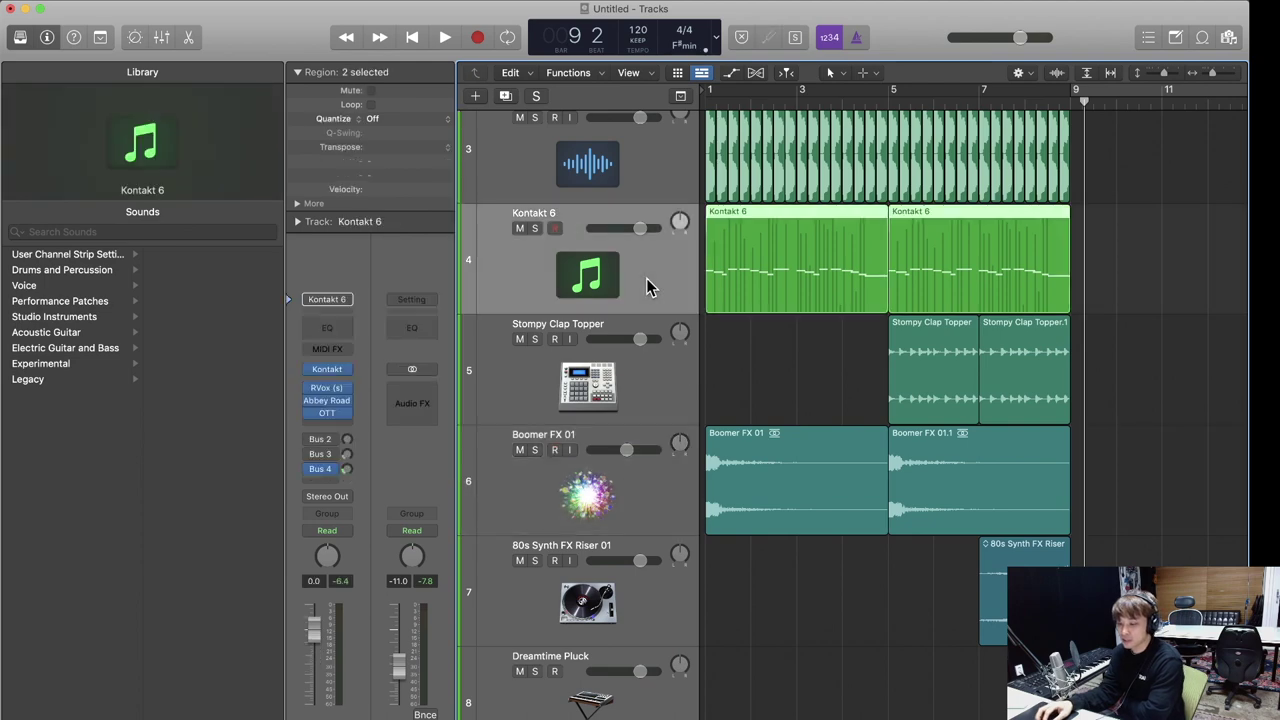
scroll(900, 460, up, 5)
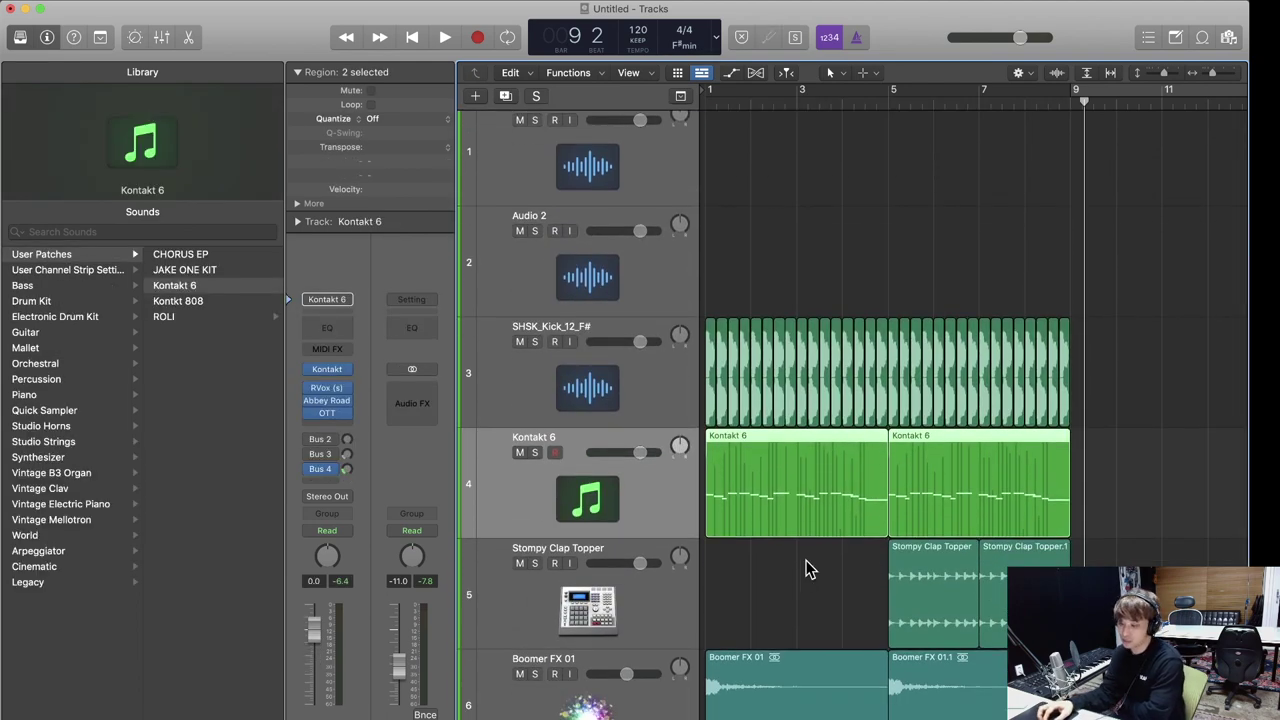
click(333, 393)
drag(895, 93, 635, 90)
click(330, 404)
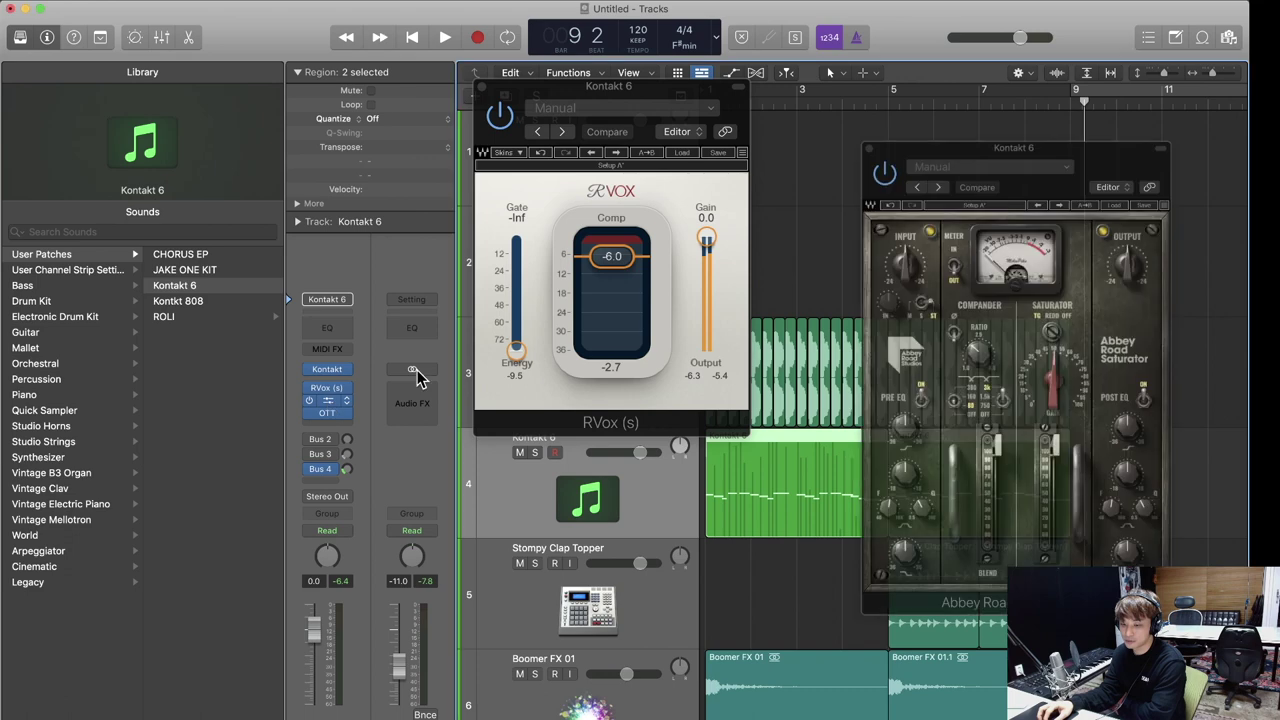
drag(1085, 130, 993, 91)
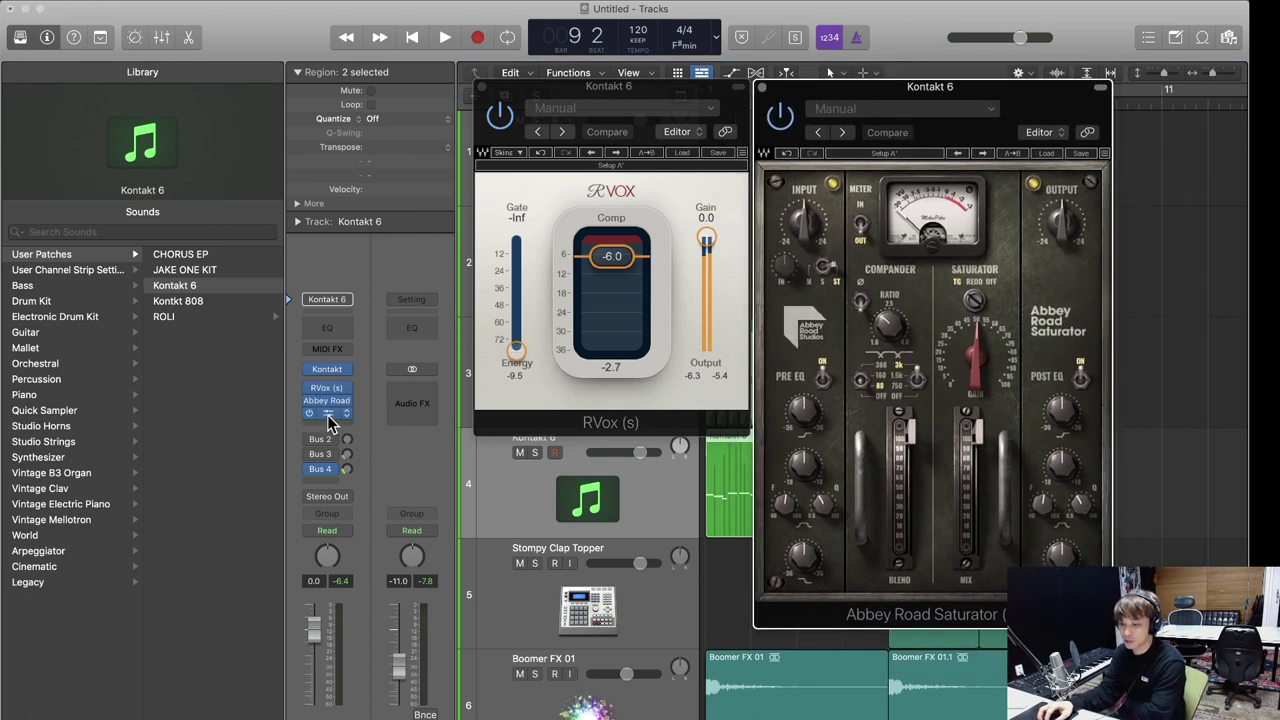
click(328, 413)
drag(994, 141, 1139, 366)
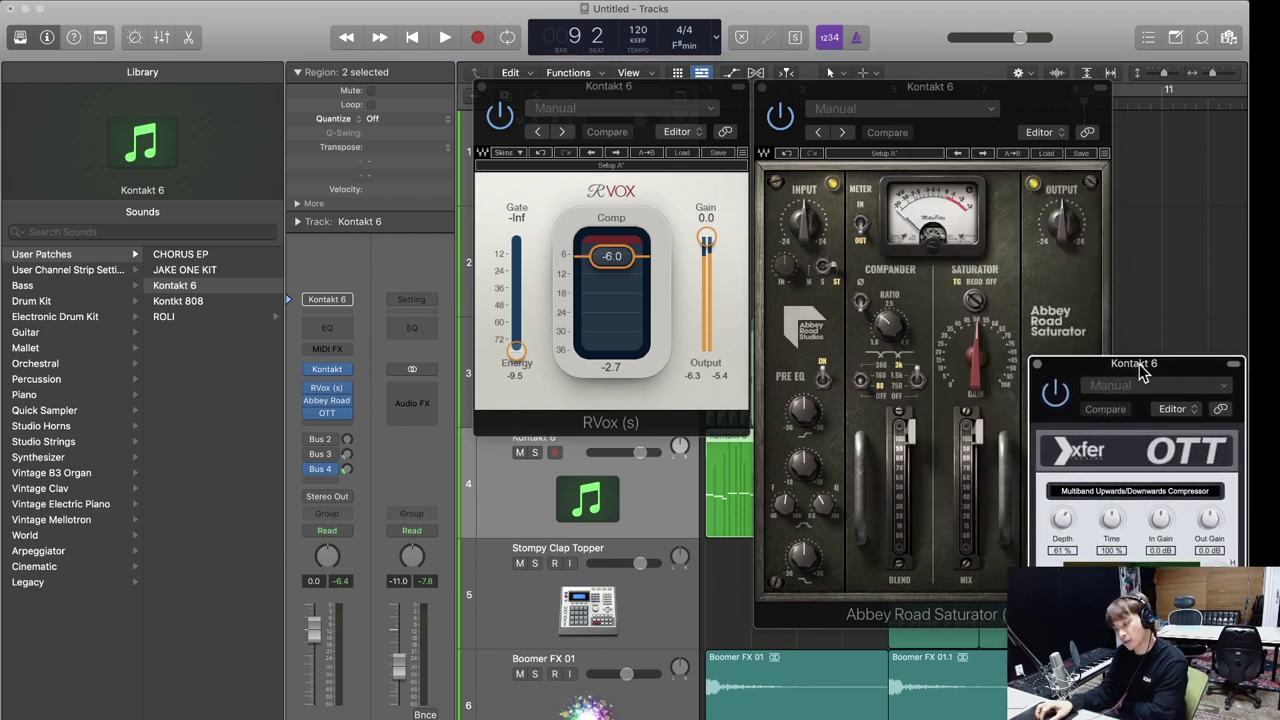
Inspect the ValhallaVintageVerb reverb on the Kontakt 6 track's Bus 4 send and close all the open plug-in windows.
click(323, 476)
click(345, 467)
click(414, 390)
drag(1015, 193, 778, 582)
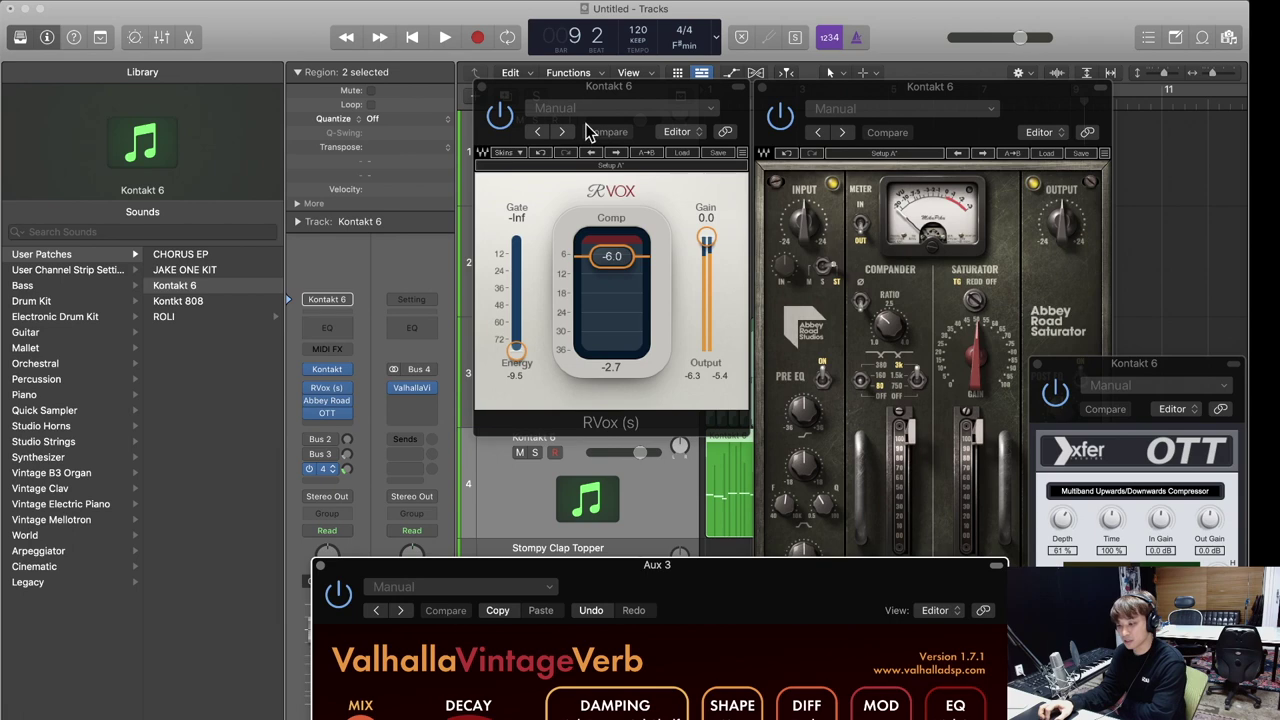
click(320, 567)
click(1037, 365)
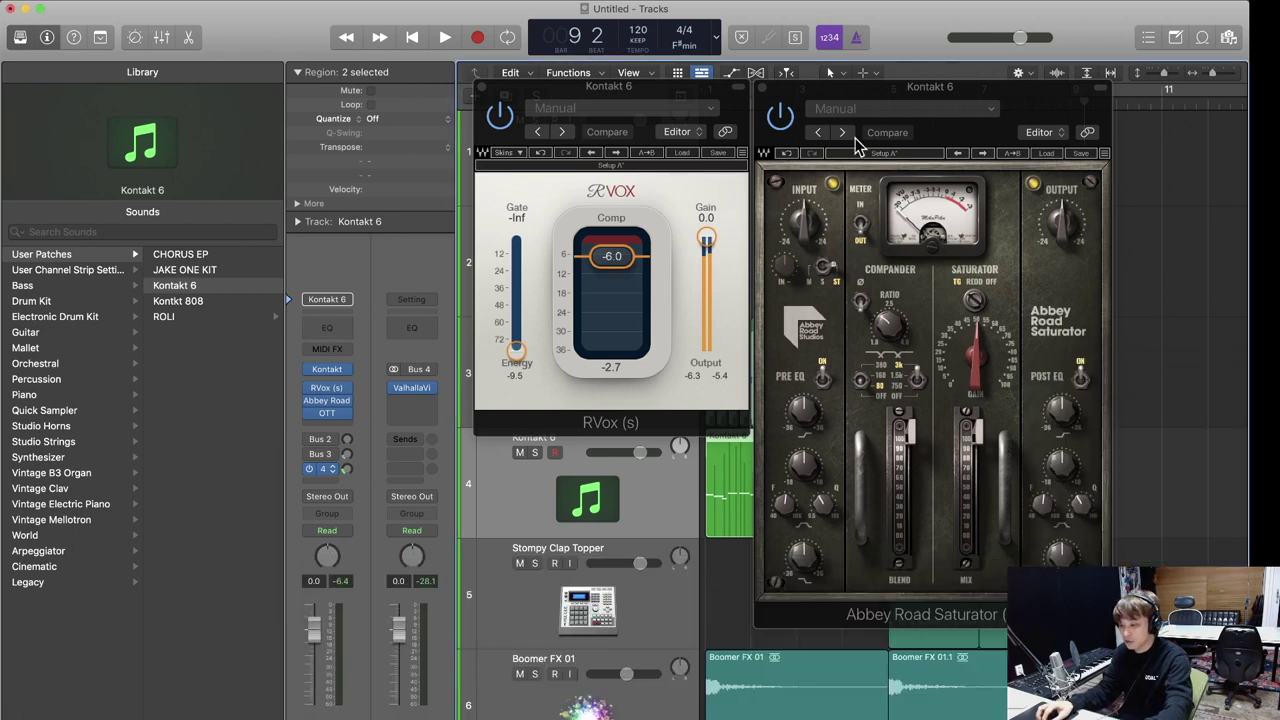
click(765, 88)
click(481, 86)
Bypass RVox, Abbey Road Saturator, OTT and the Bus 4 send on Kontakt 6 and audition the dry vocal from bar 1.
key(Return)
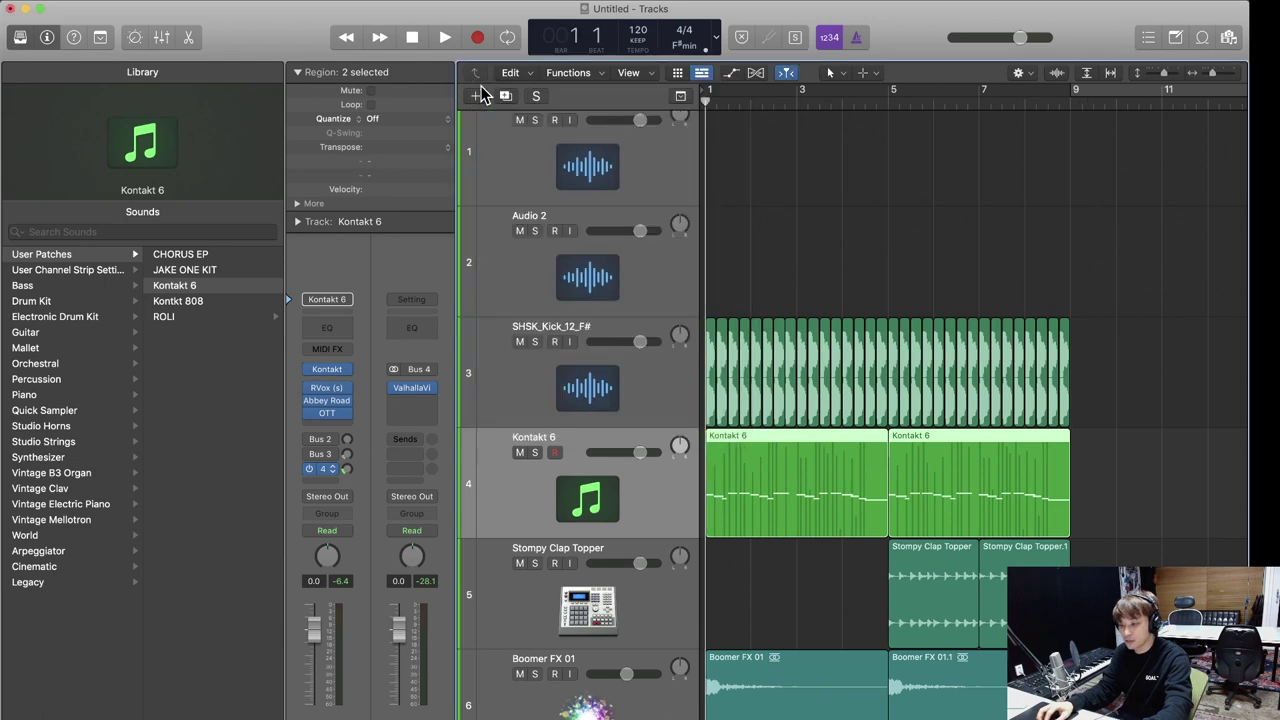
click(313, 419)
key(space)
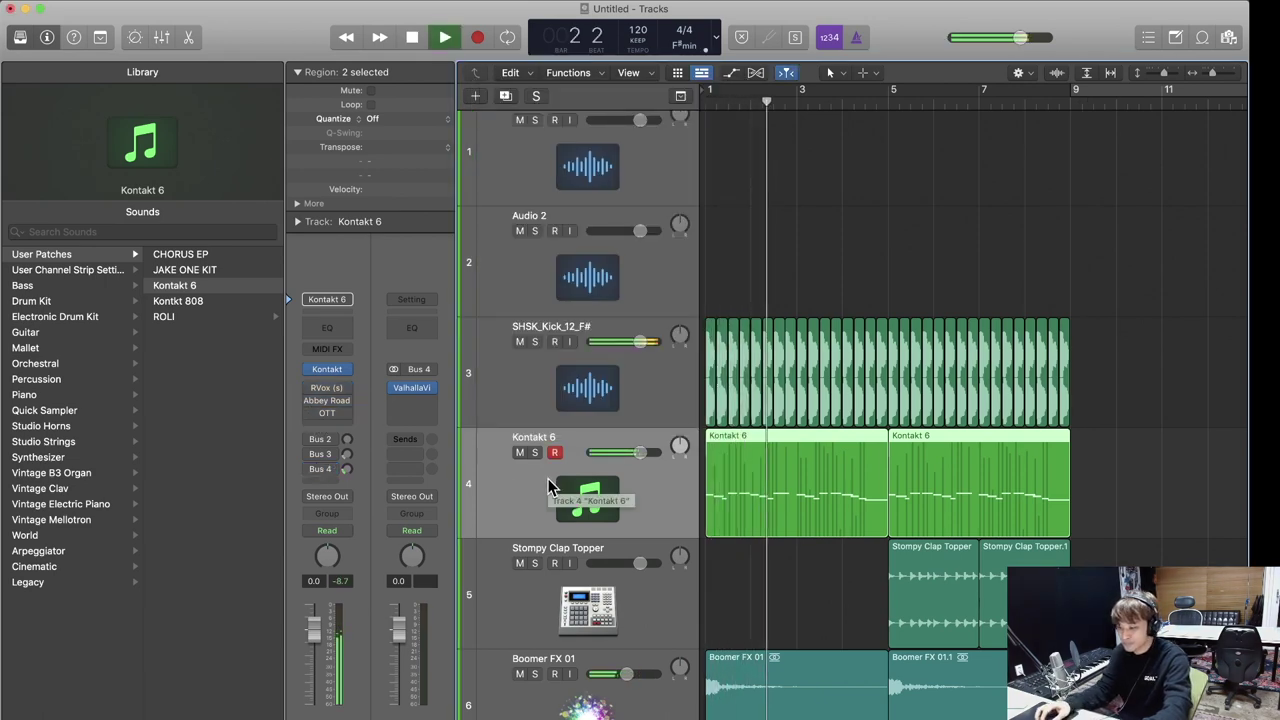
key(space)
Re-enable the Kontakt 6 track's three insert effects and Bus 4 send and play the processed vocal from bar 1.
key(Return)
click(310, 469)
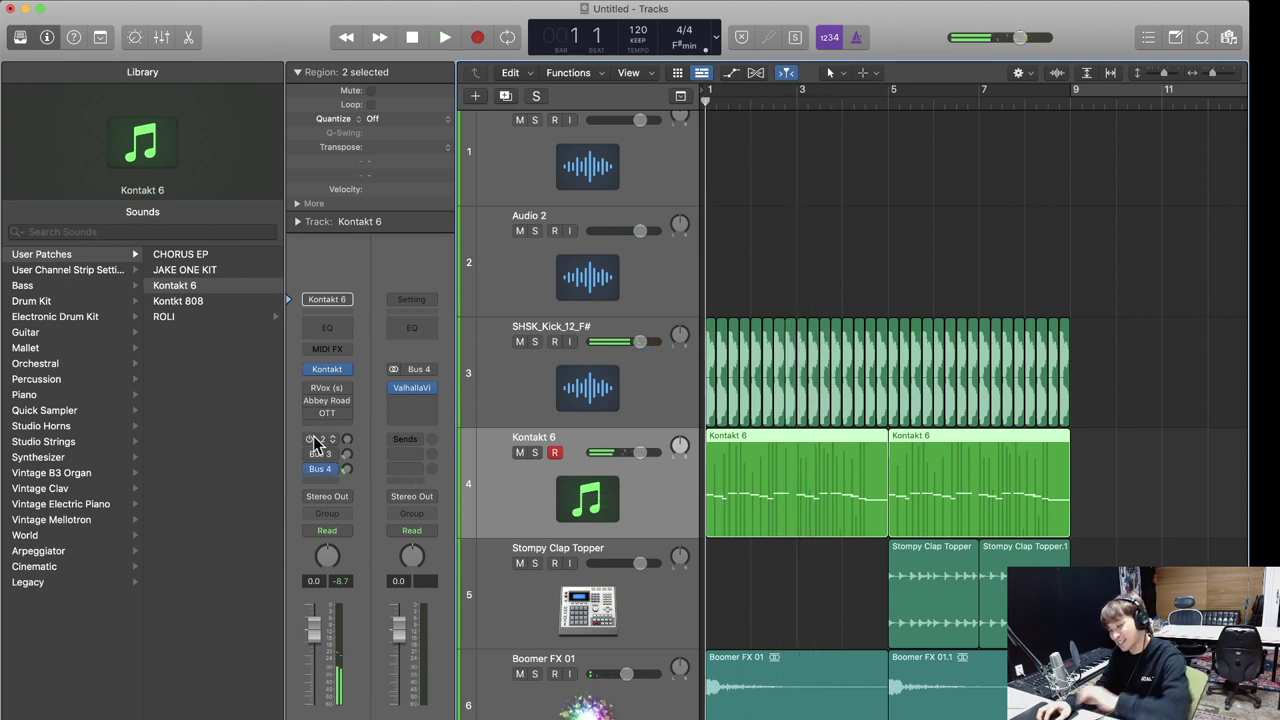
drag(310, 414, 311, 390)
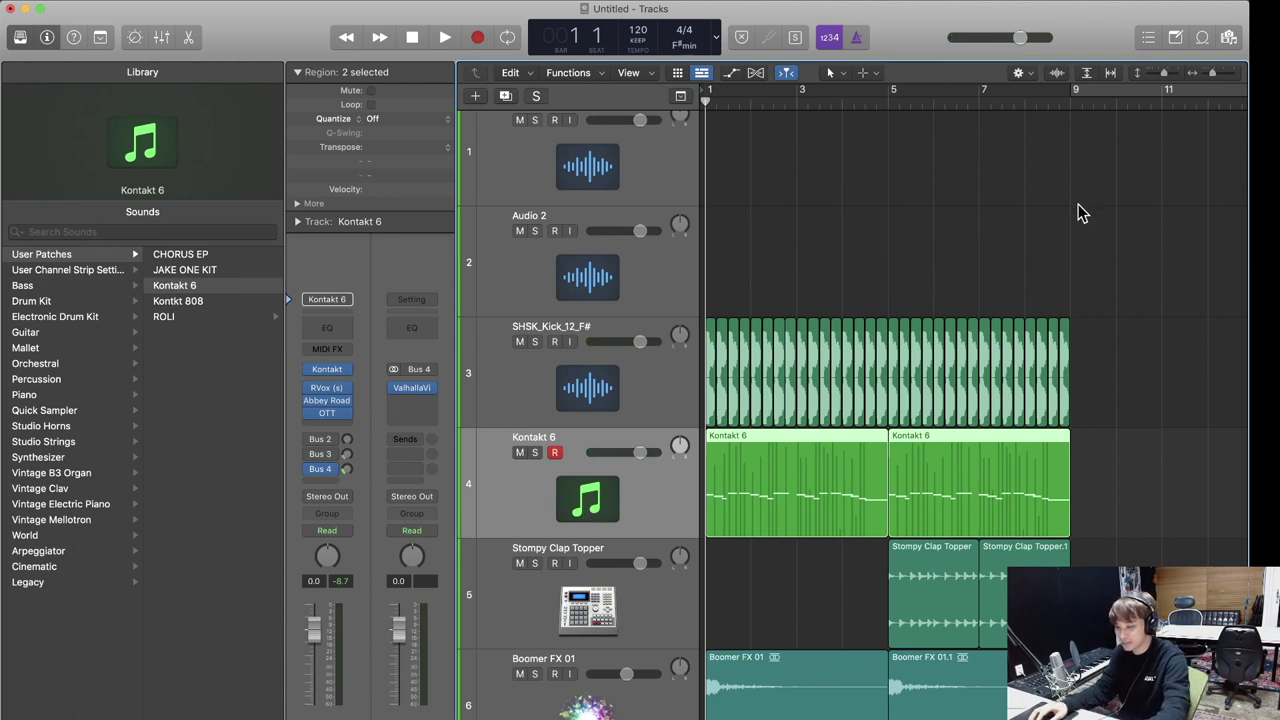
key(space)
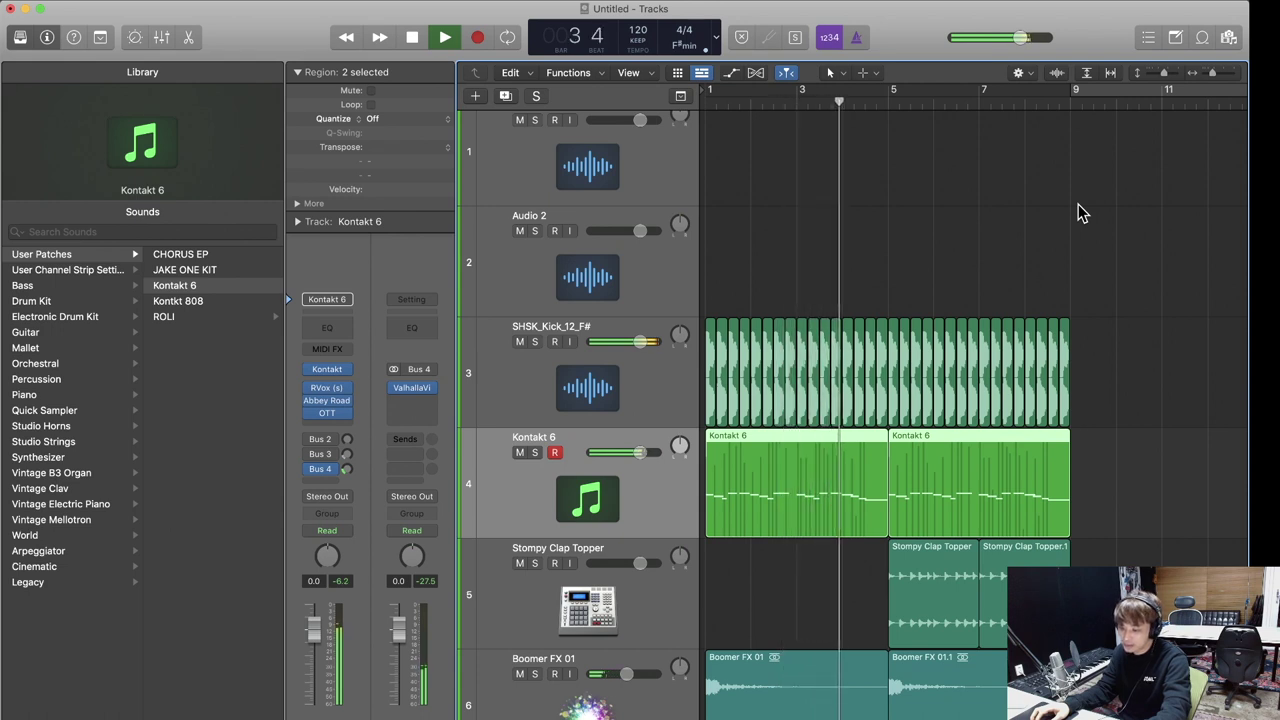
Delete the last SHSK_Kick_12_F# region before bar 5 and audition the transition from bar 4 into bar 5.
click(878, 347)
key(BackSpace)
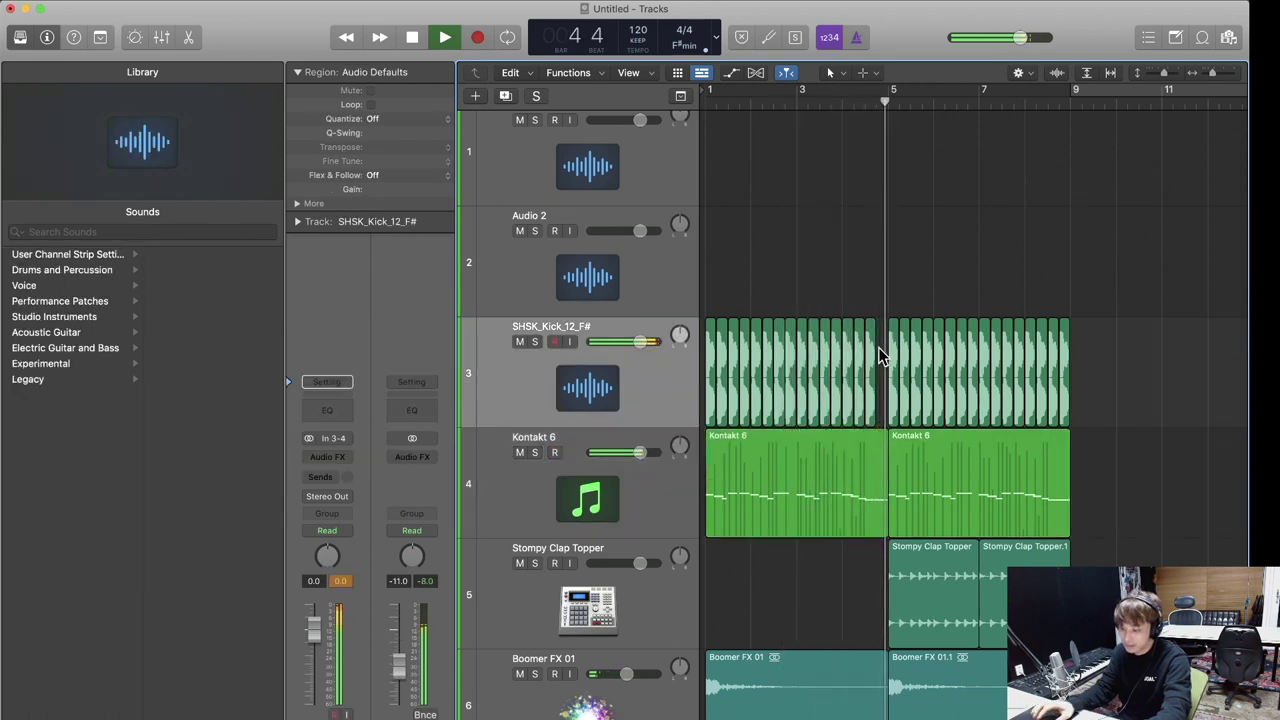
scroll(888, 160, right, 1)
click(826, 105)
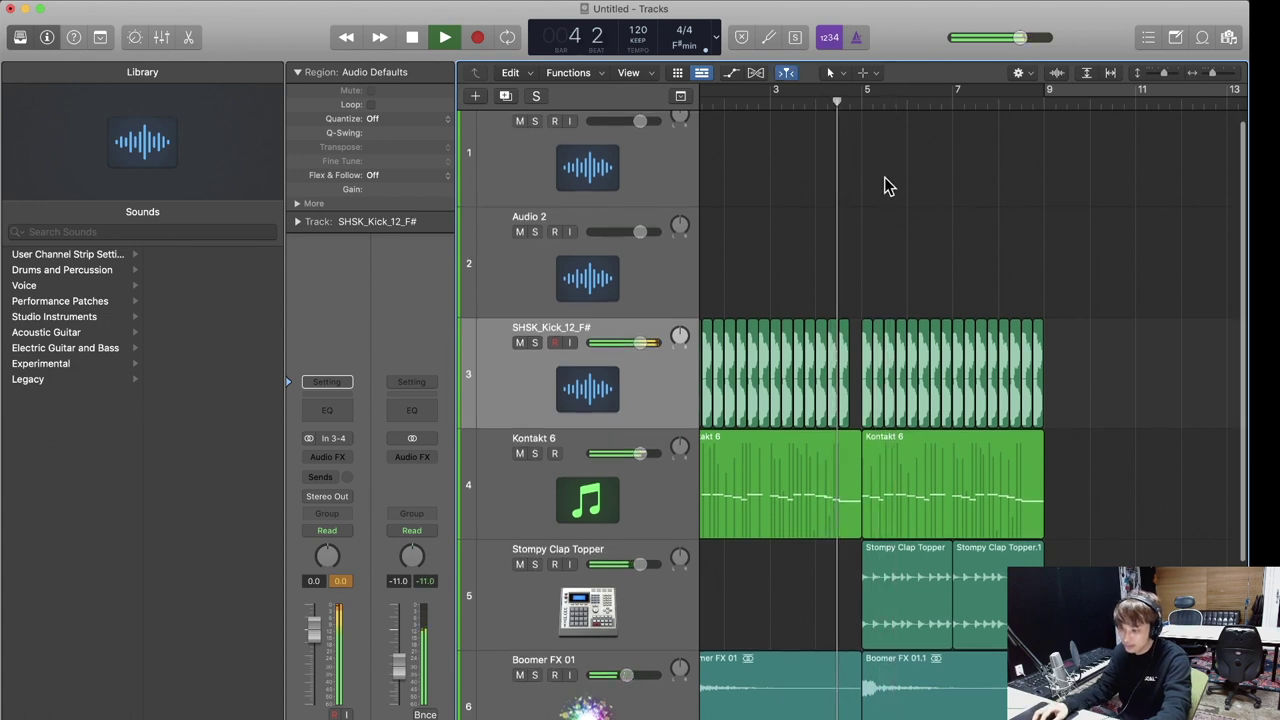
key(space)
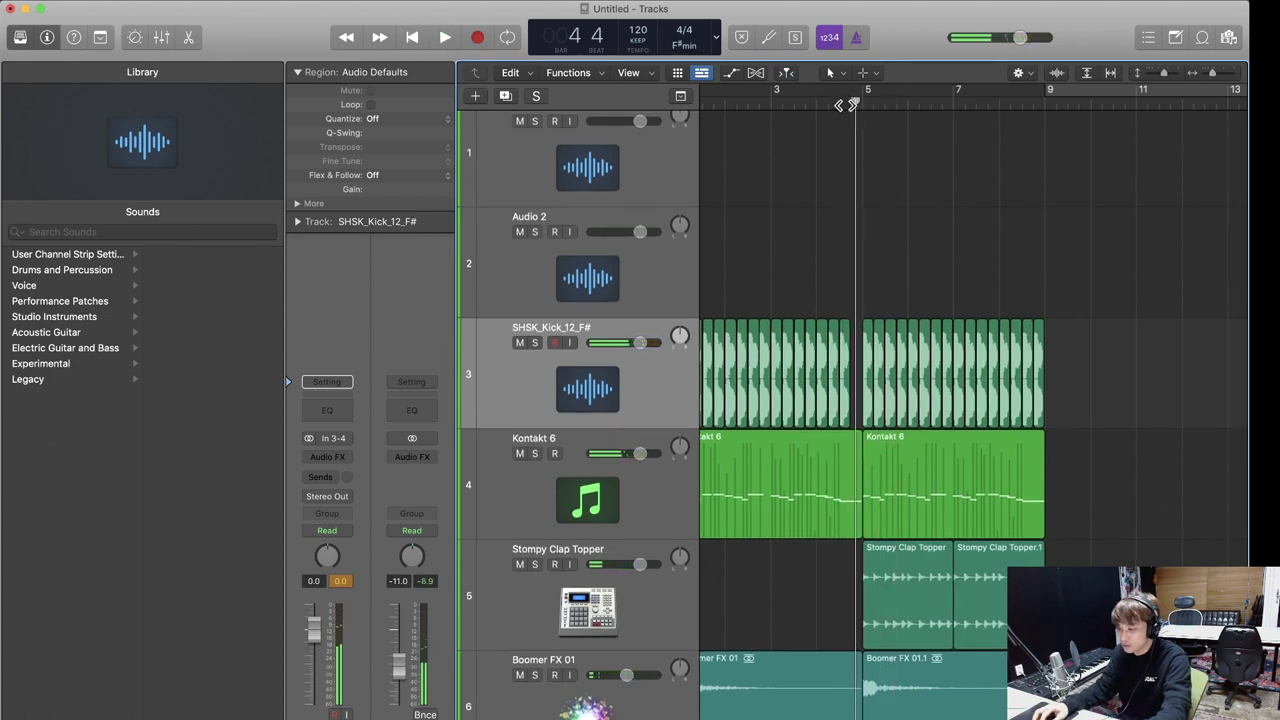
double_click(815, 98)
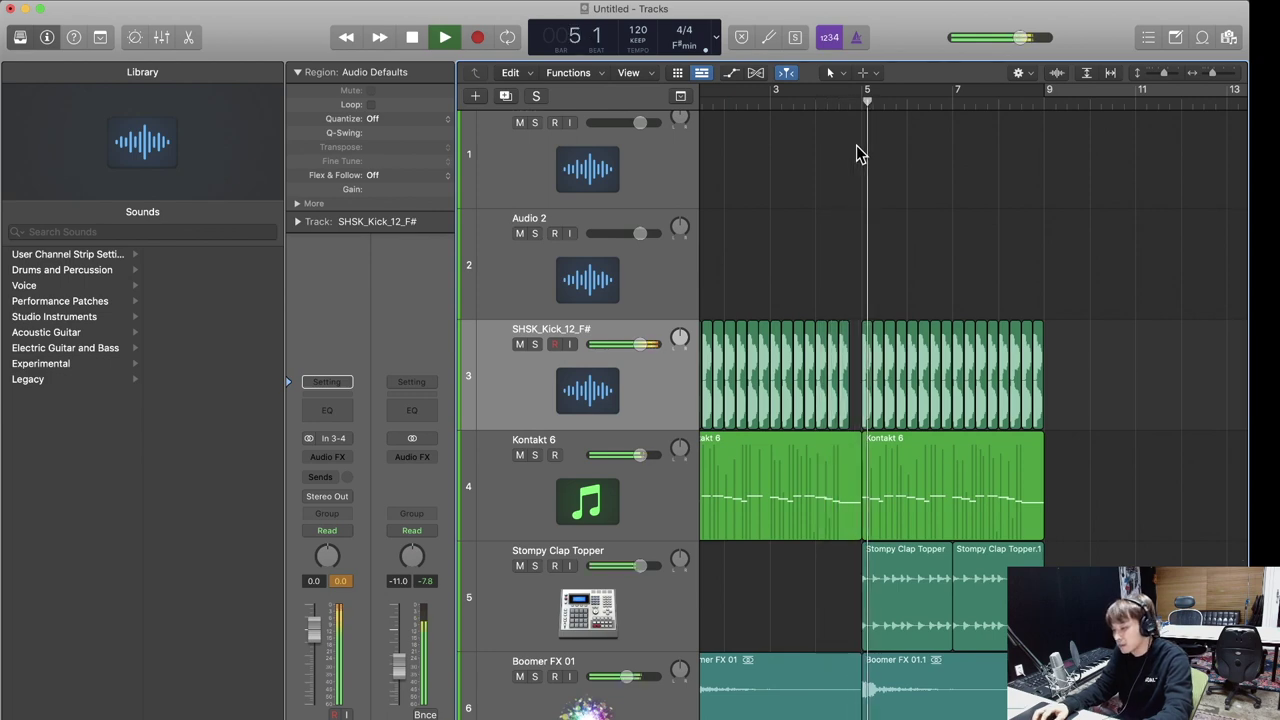
key(space)
Hide the sound library and fit the full eight-bar arrangement in the tracks view with some space after it.
key(y)
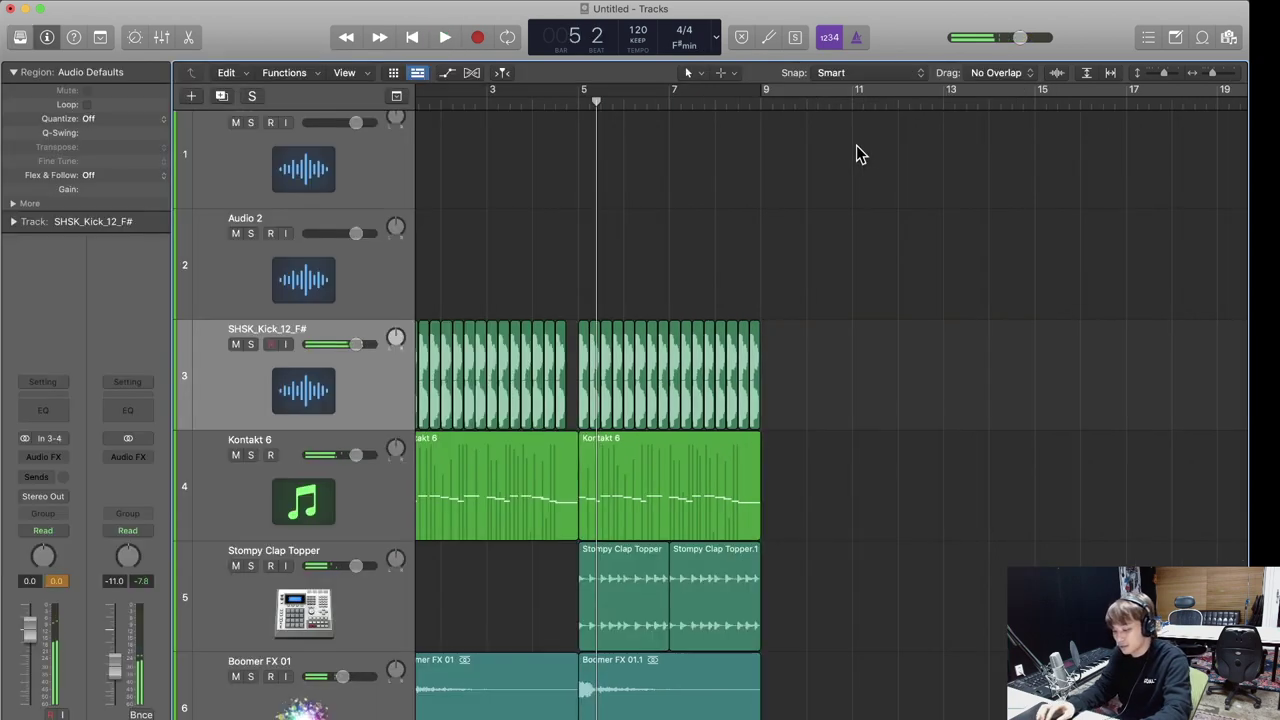
key(z)
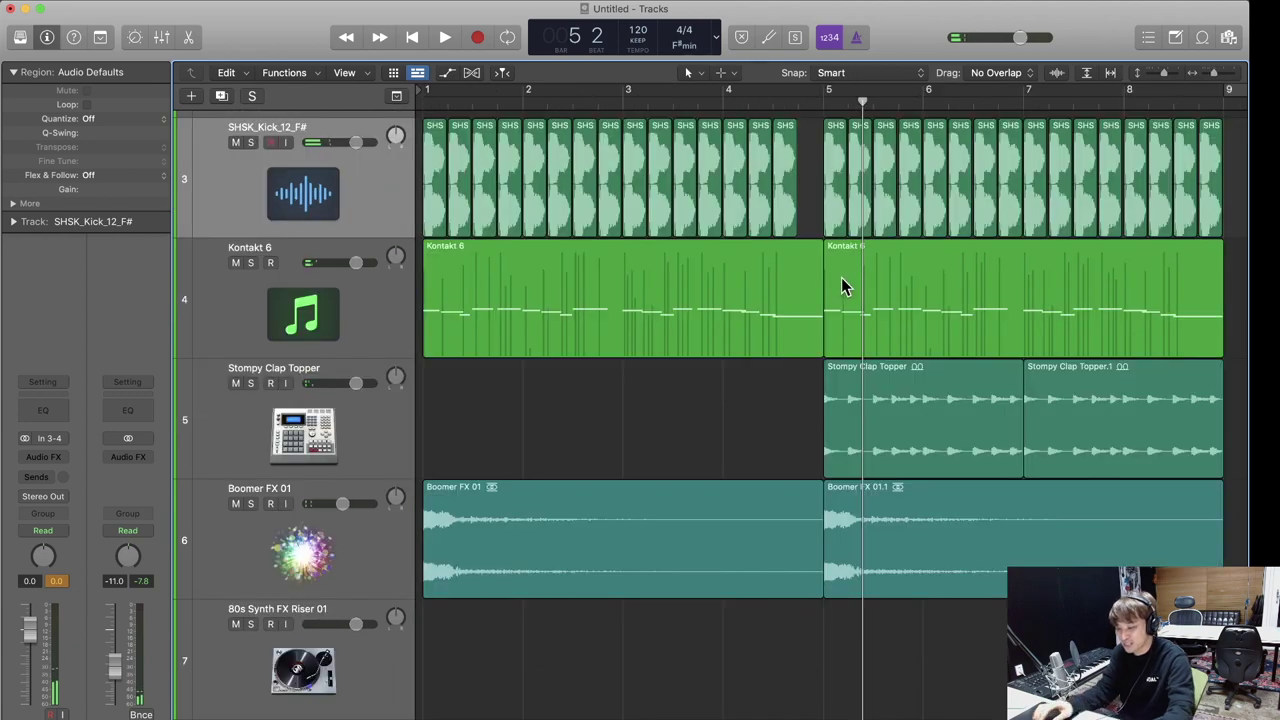
key(super+Left)
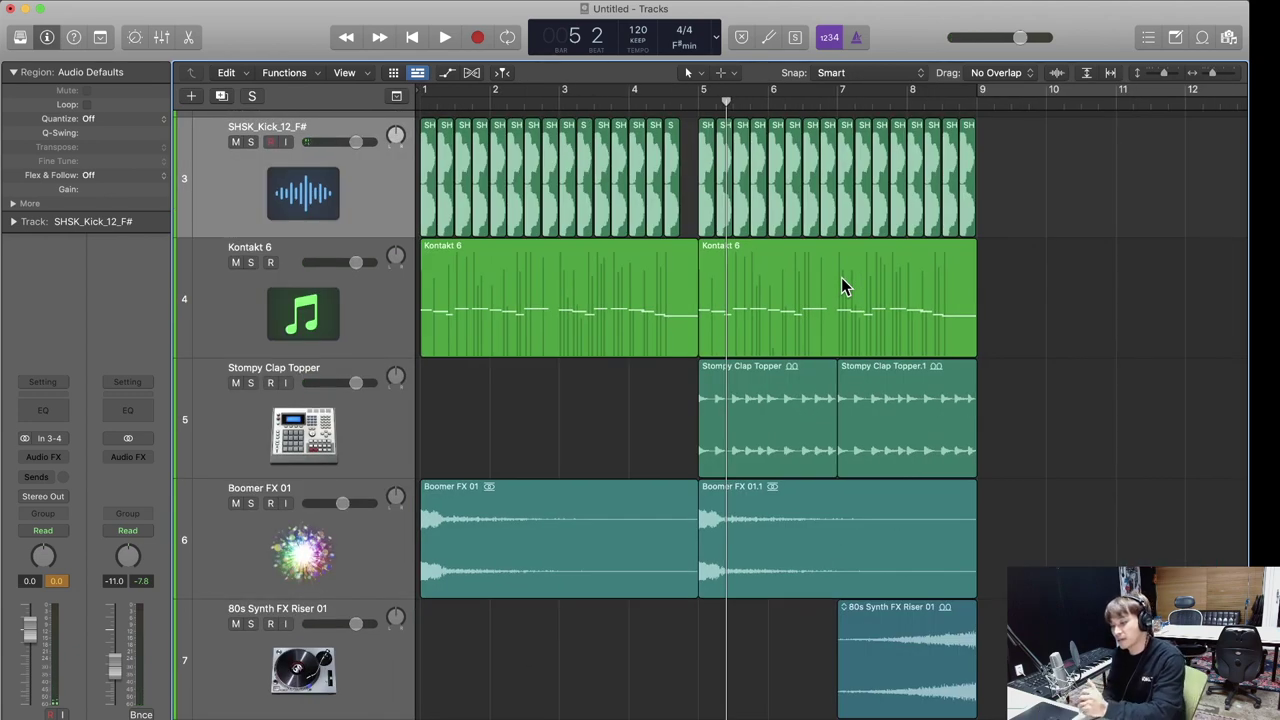